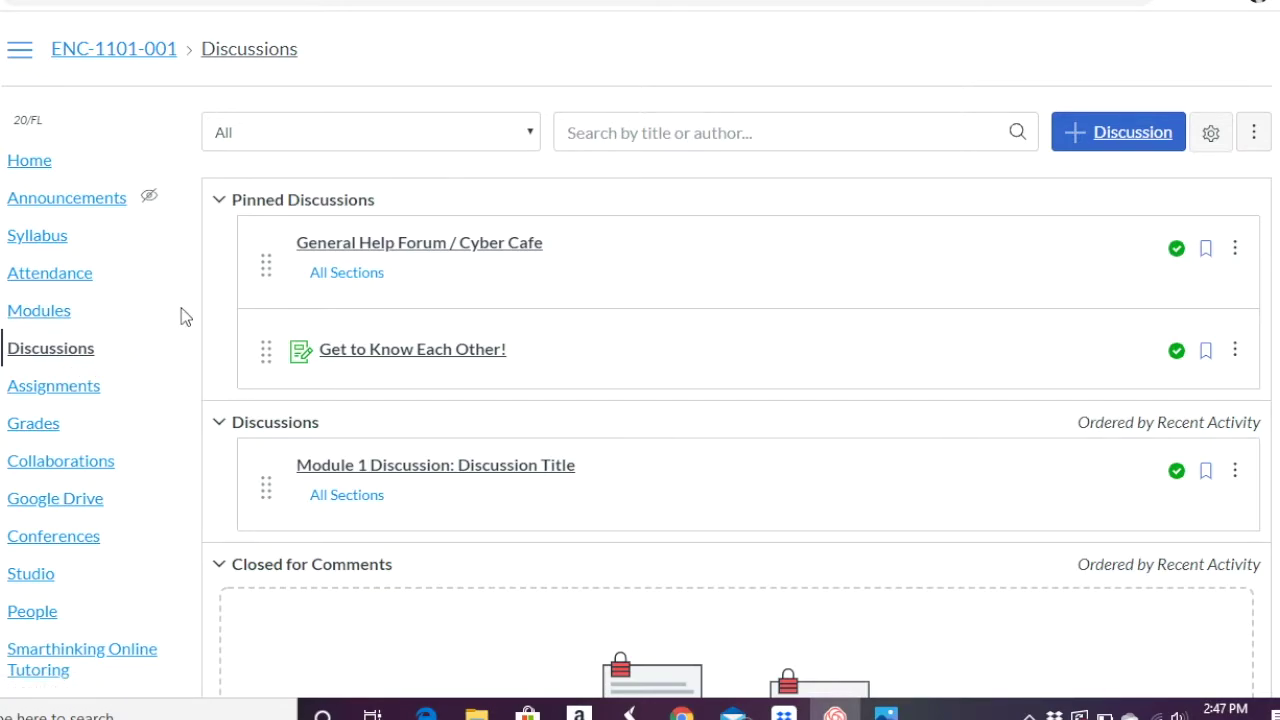
Inspect the discussion settings and extra options, leaving manual mark-as-read off and nothing saved.
scroll(472, 369, down, 1)
scroll(472, 369, down, 1)
scroll(472, 369, up, 1)
click(1211, 138)
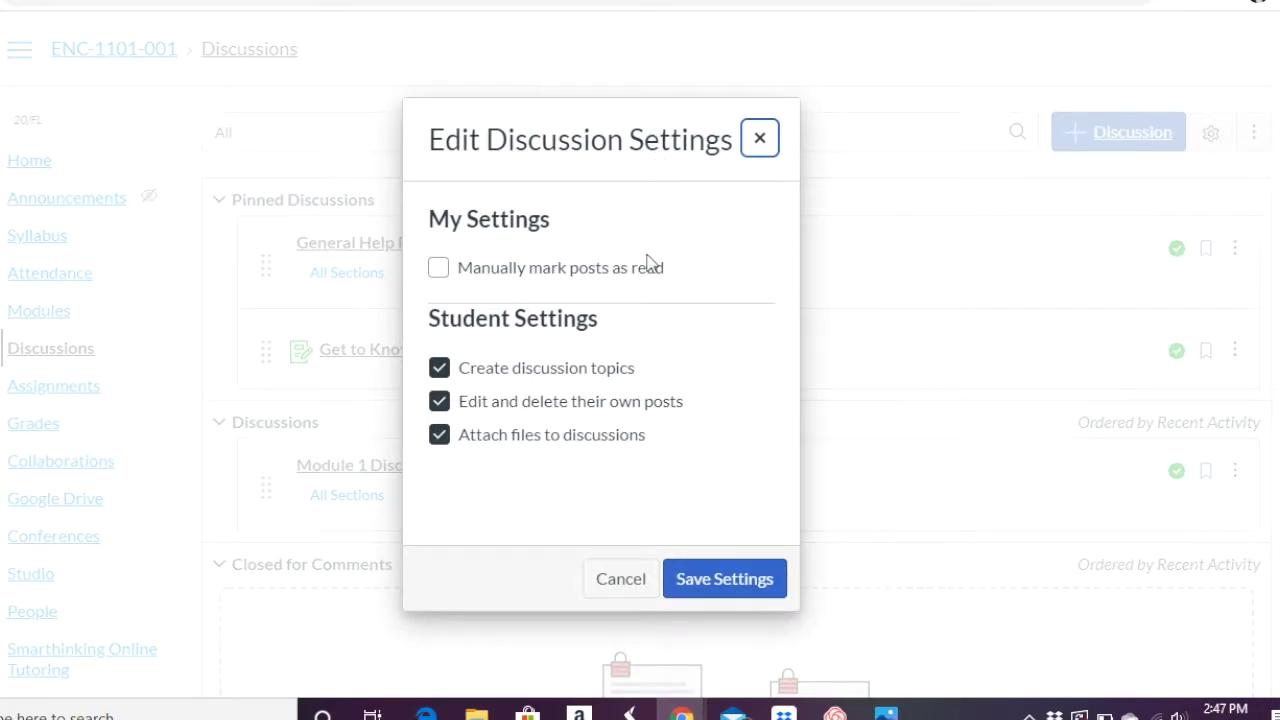
click(441, 269)
click(445, 277)
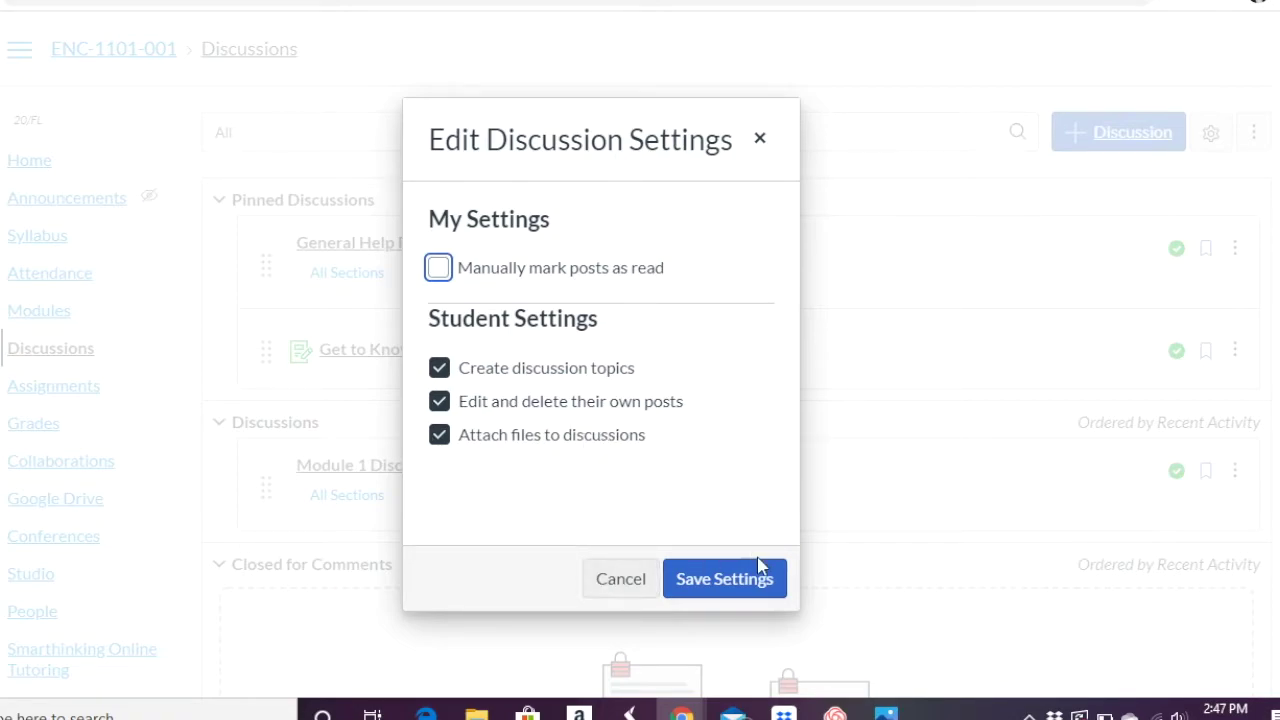
click(761, 141)
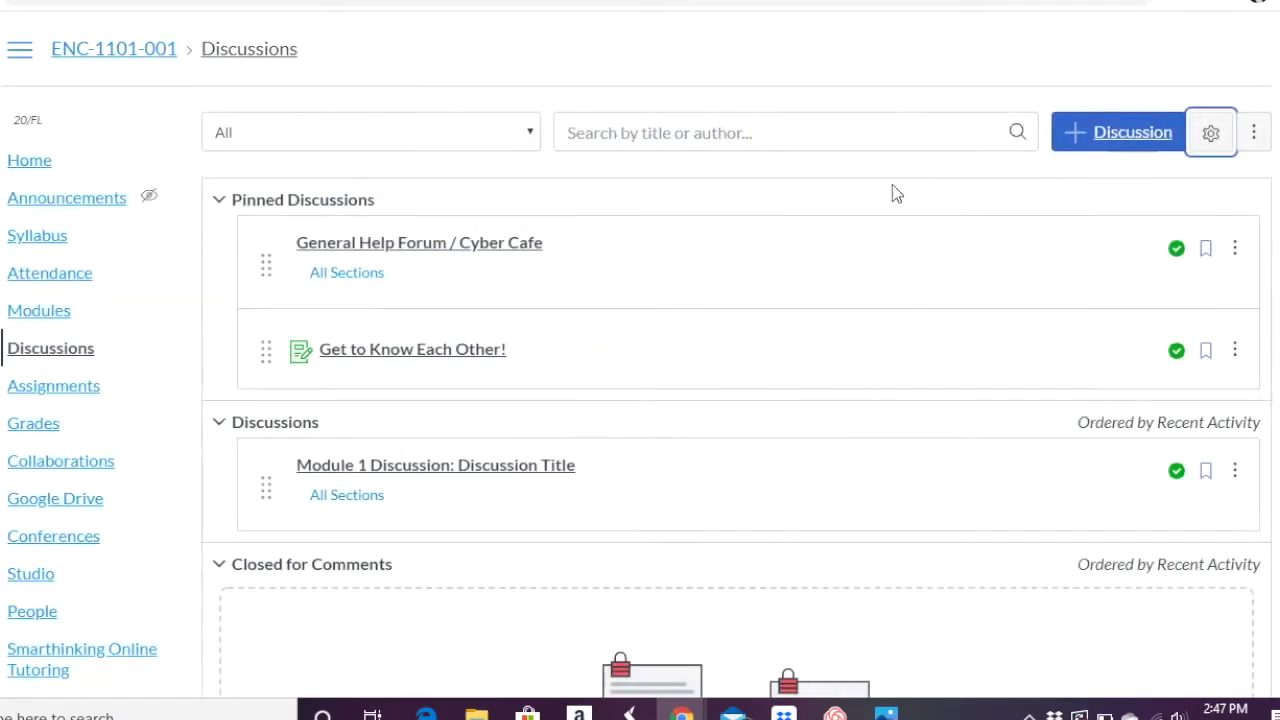
click(1253, 138)
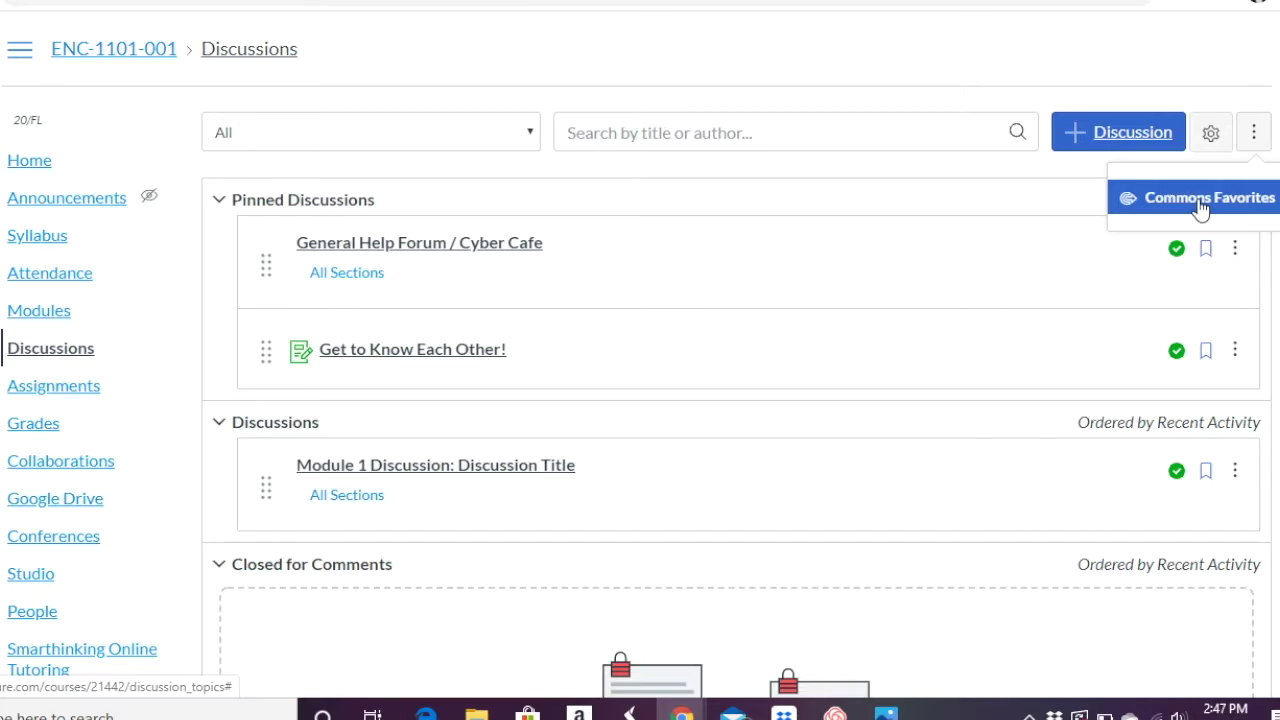
click(1013, 163)
Open the General Help Forum / Cyber Cafe discussion and start editing it.
scroll(786, 381, down, 1)
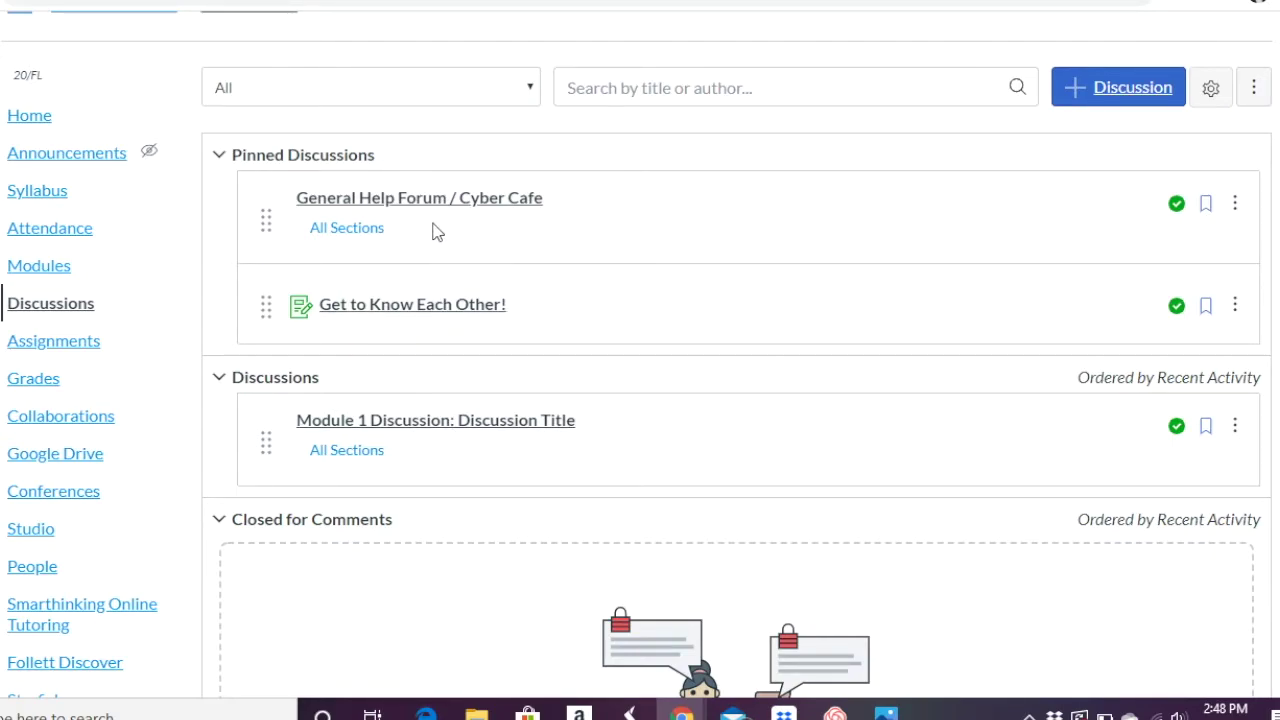
scroll(437, 232, up, 1)
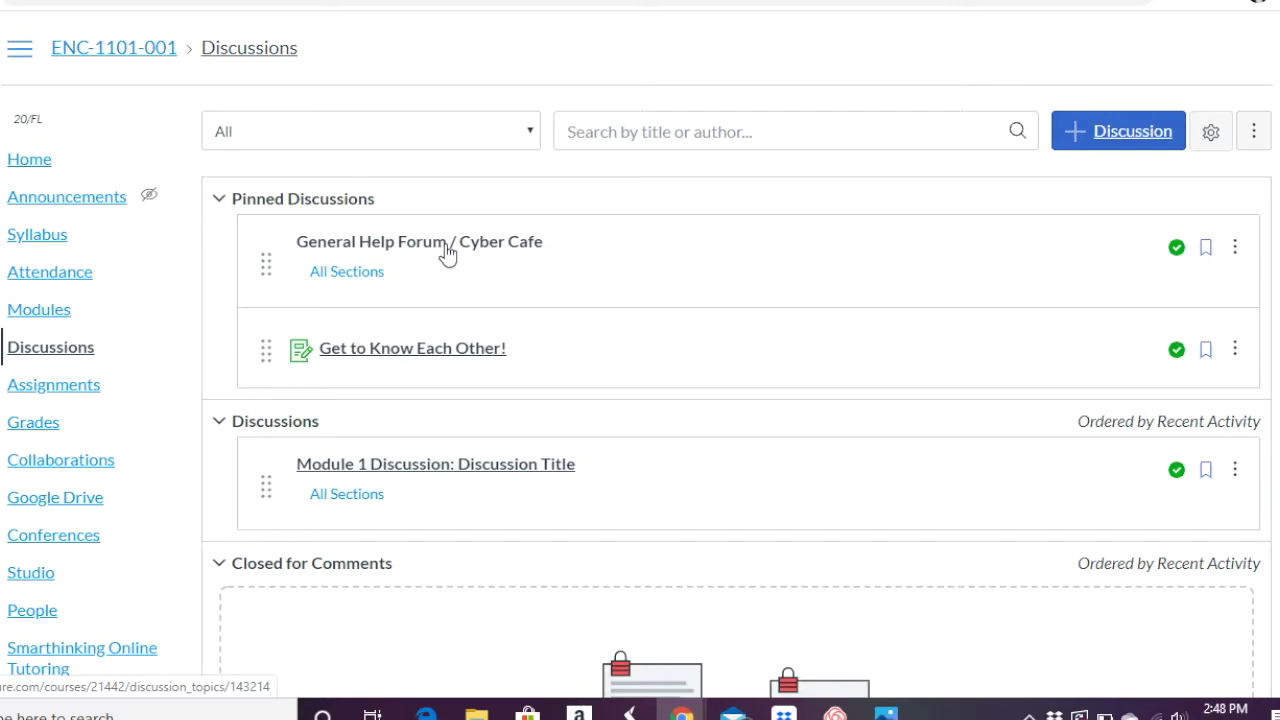
click(447, 249)
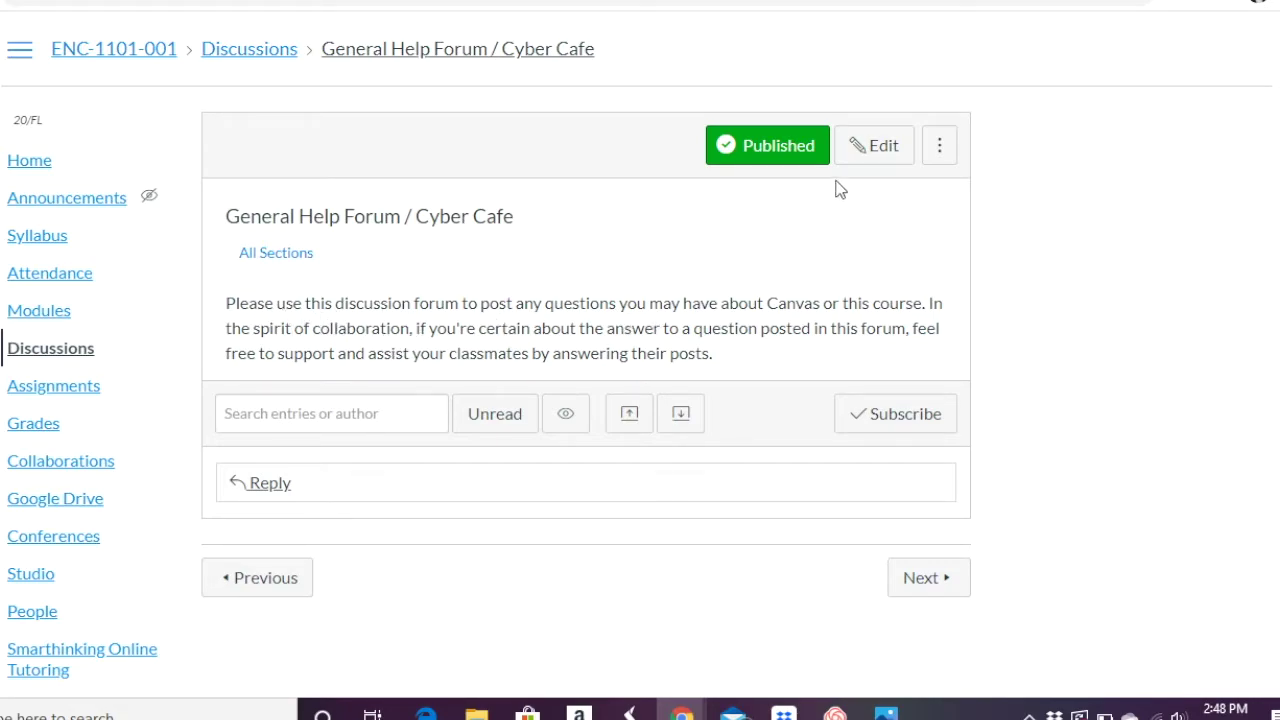
click(875, 158)
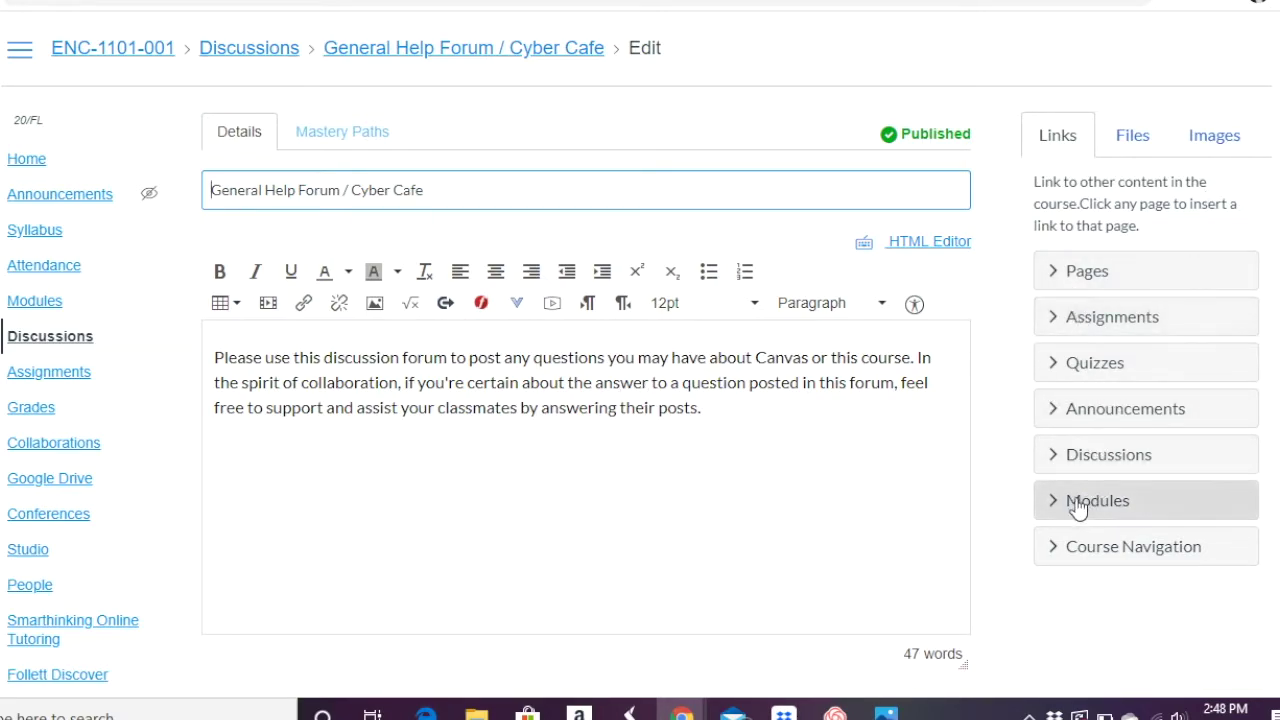
Insert a link to the course's Front Page from the Pages list after the Cyber Cafe body text.
click(786, 426)
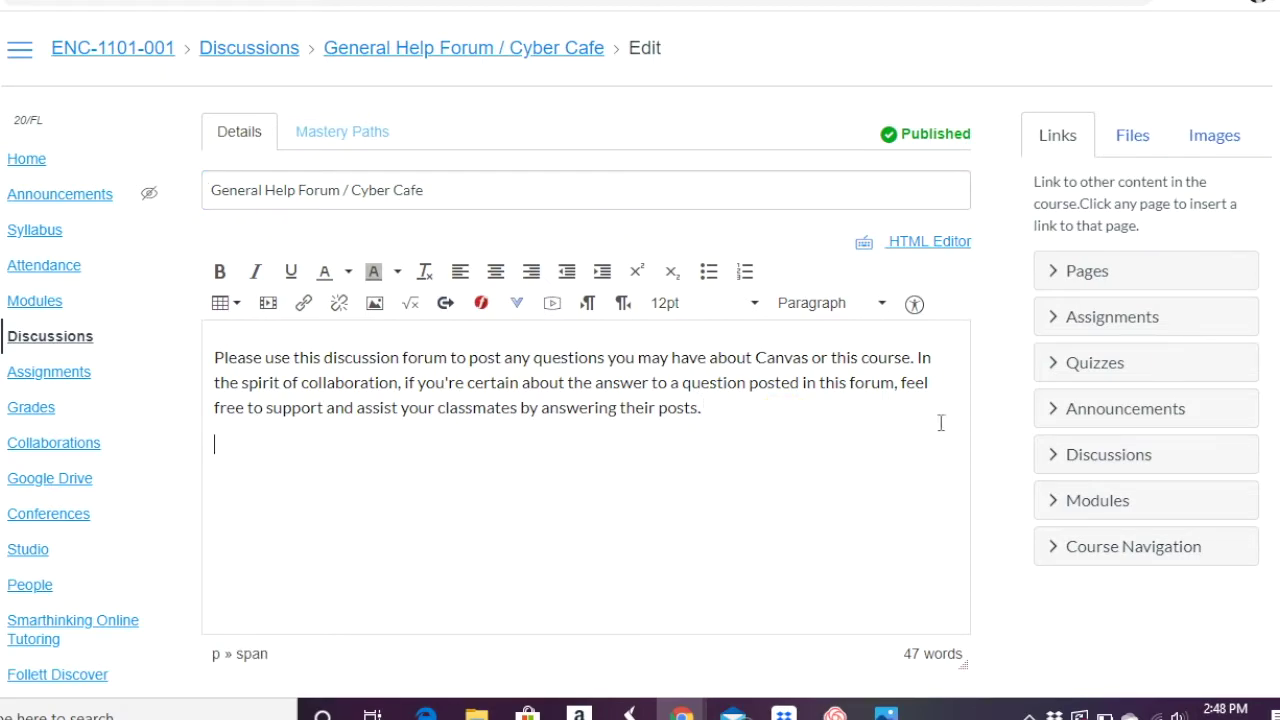
click(1085, 273)
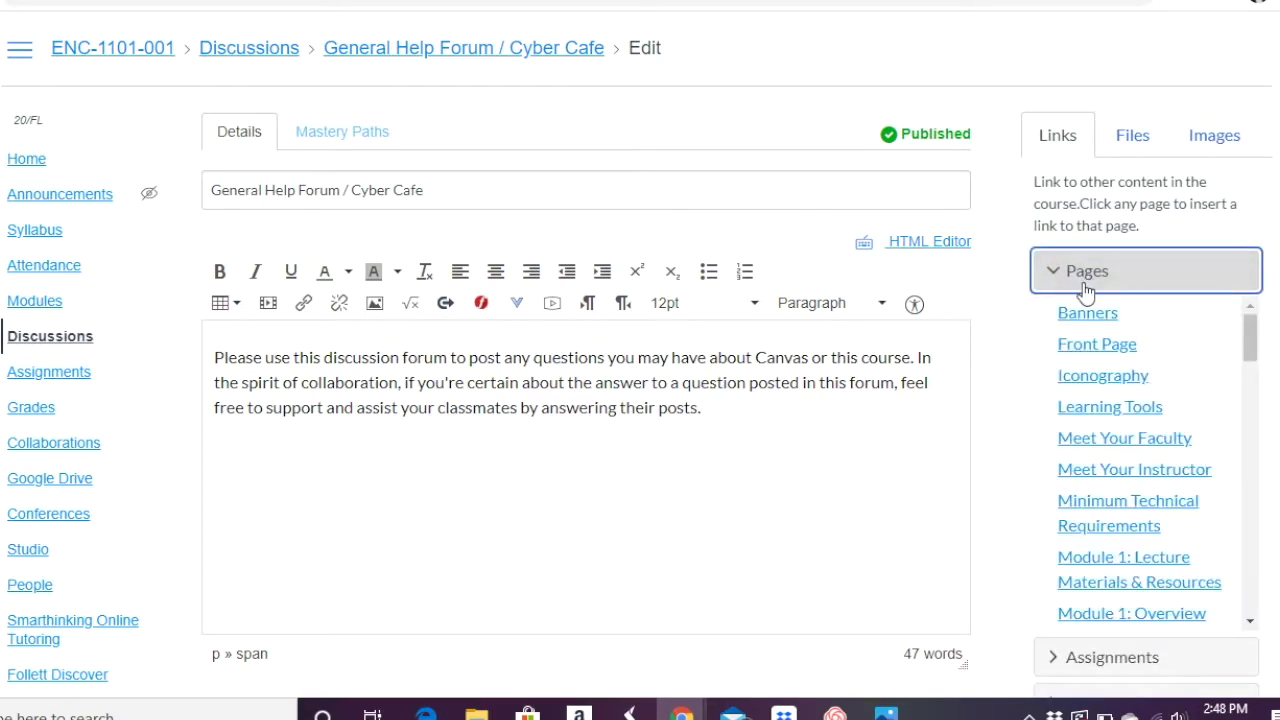
click(1095, 345)
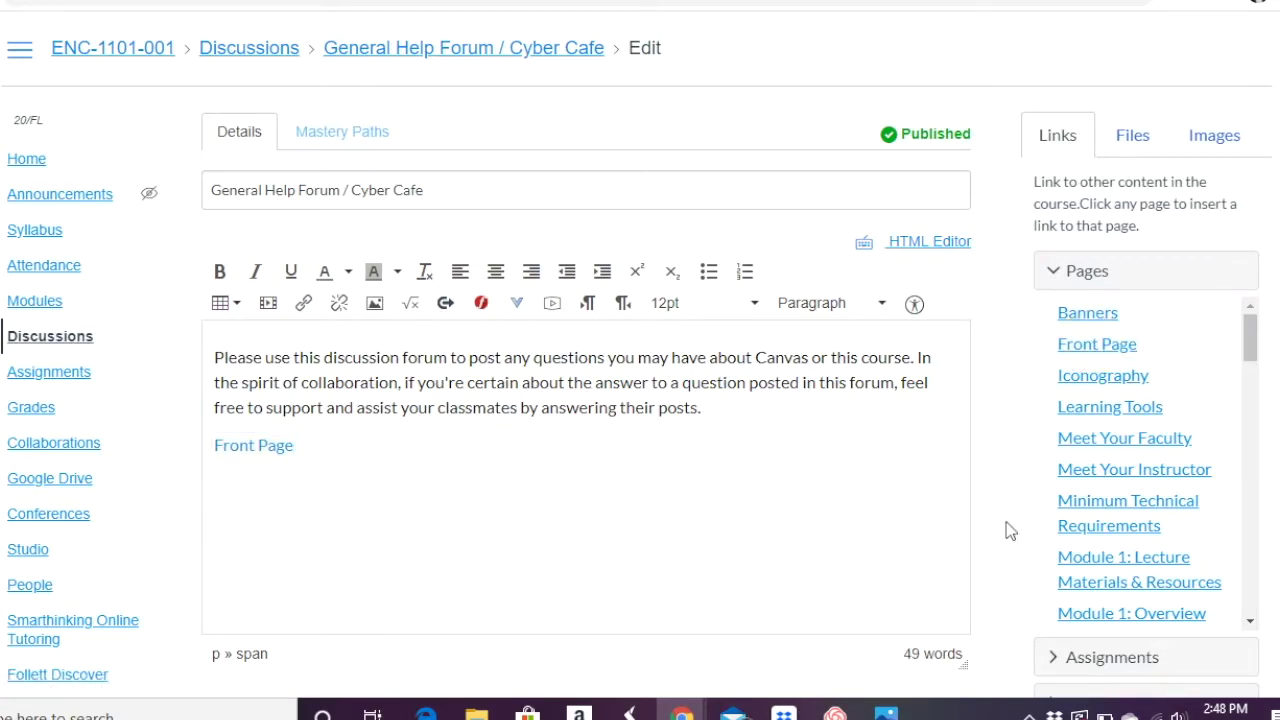
scroll(1050, 535, down, 5)
scroll(1050, 535, up, 5)
Toggle 'Users must post before seeing replies' and 'Graded' on and off, leaving both unchecked.
scroll(419, 411, down, 3)
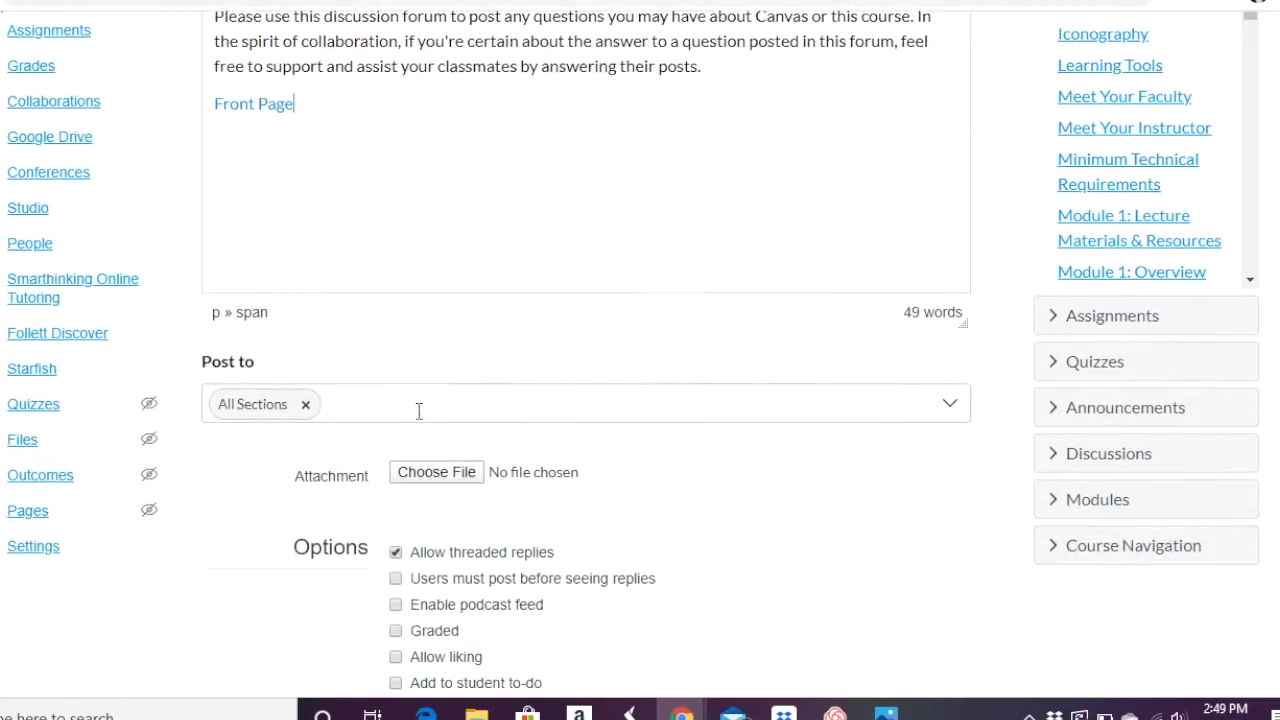
scroll(363, 429, down, 1)
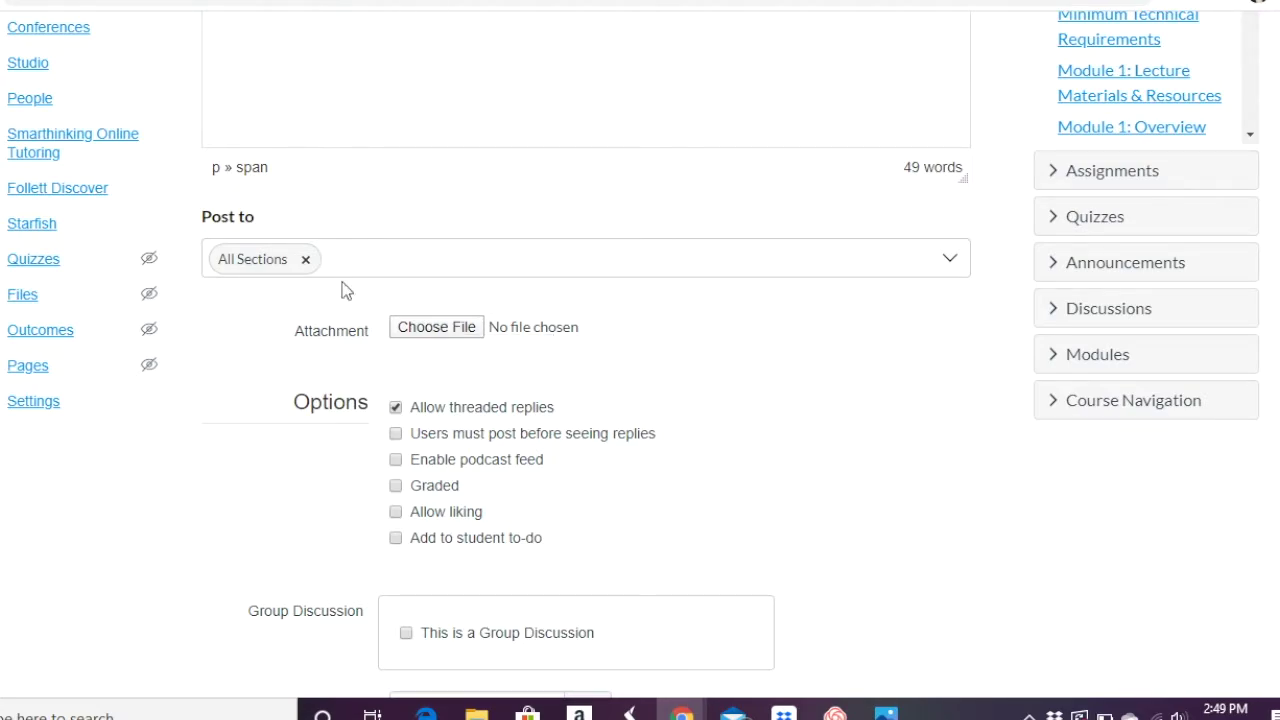
scroll(323, 396, down, 1)
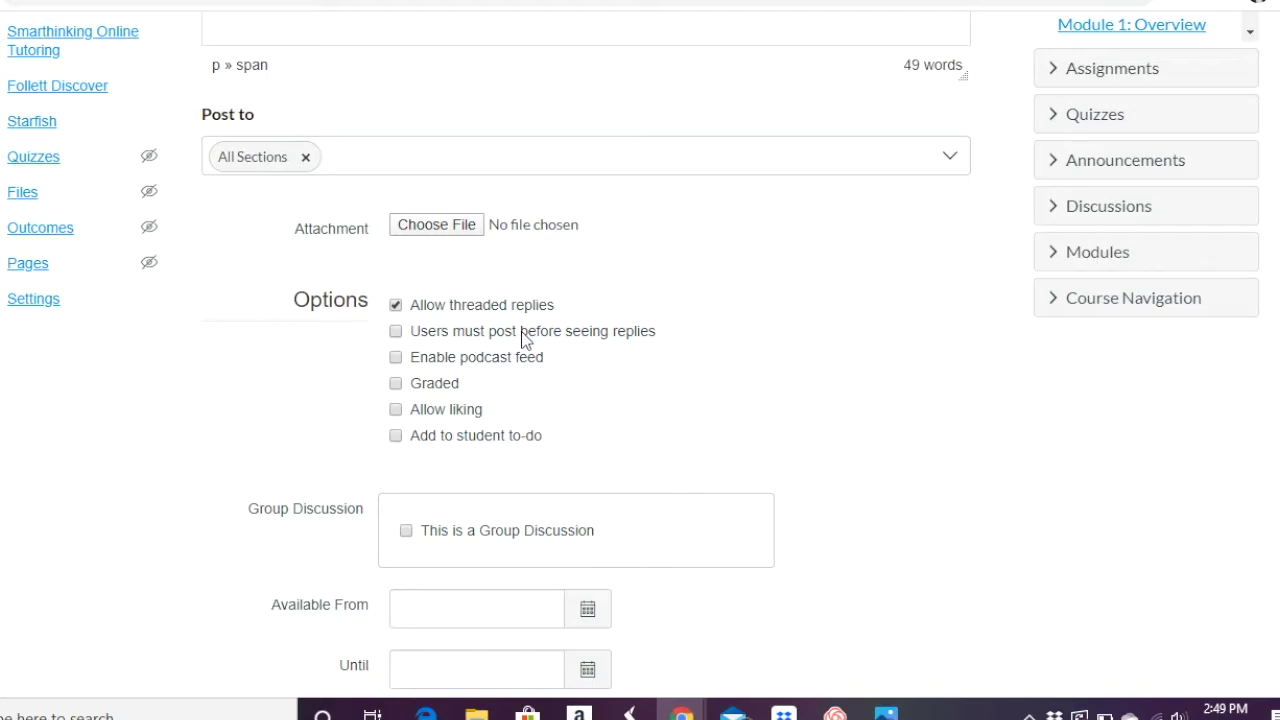
click(395, 331)
click(395, 333)
click(396, 386)
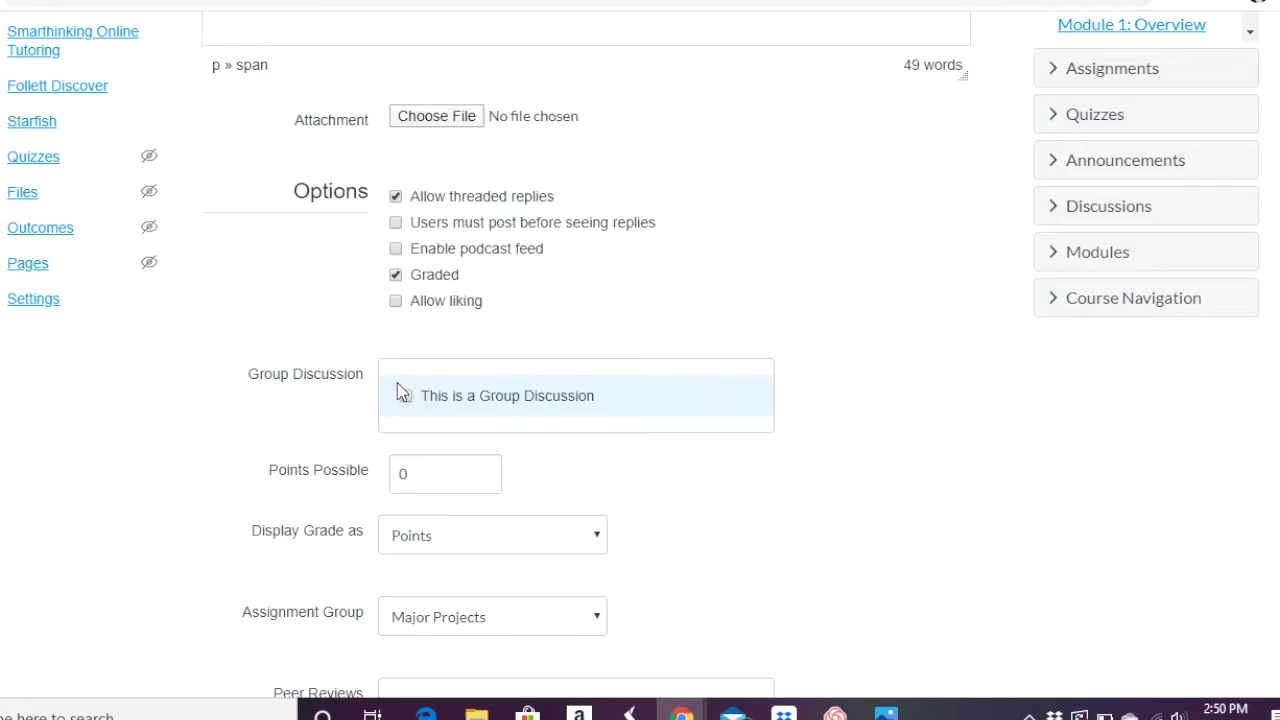
click(396, 275)
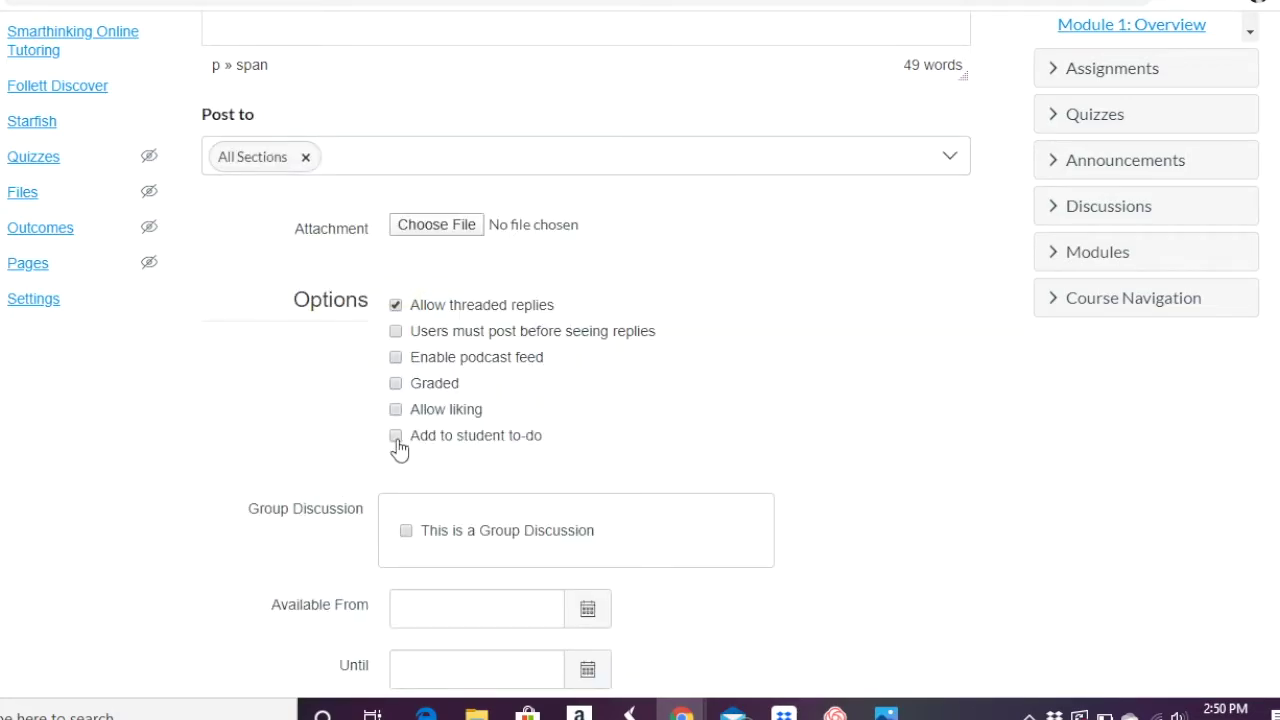
Save the edited Cyber Cafe discussion.
scroll(212, 444, down, 1)
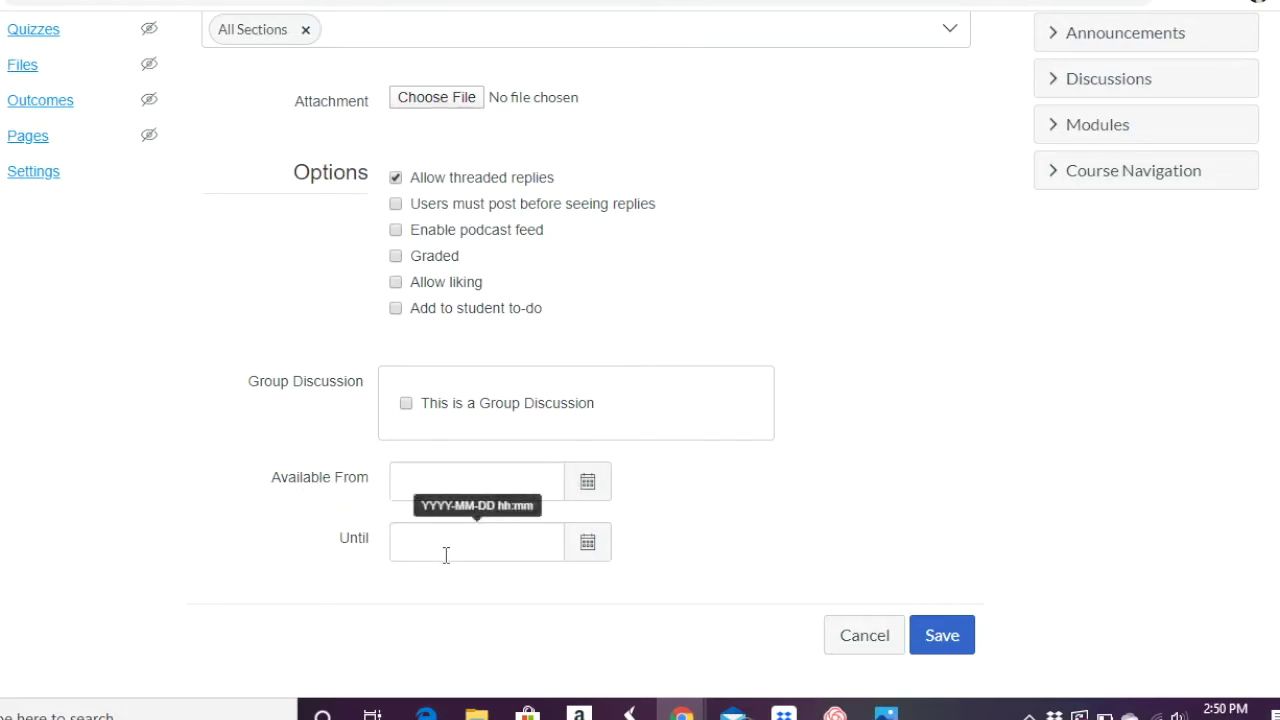
scroll(820, 487, up, 6)
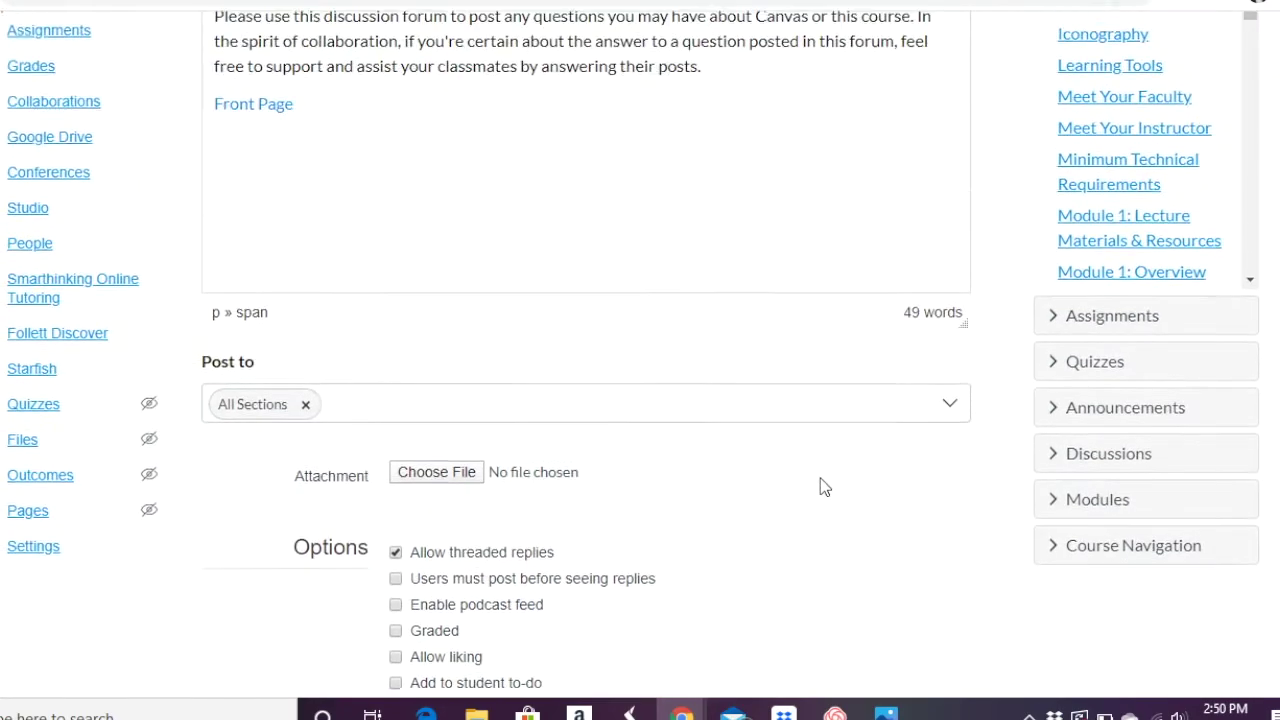
scroll(820, 487, down, 6)
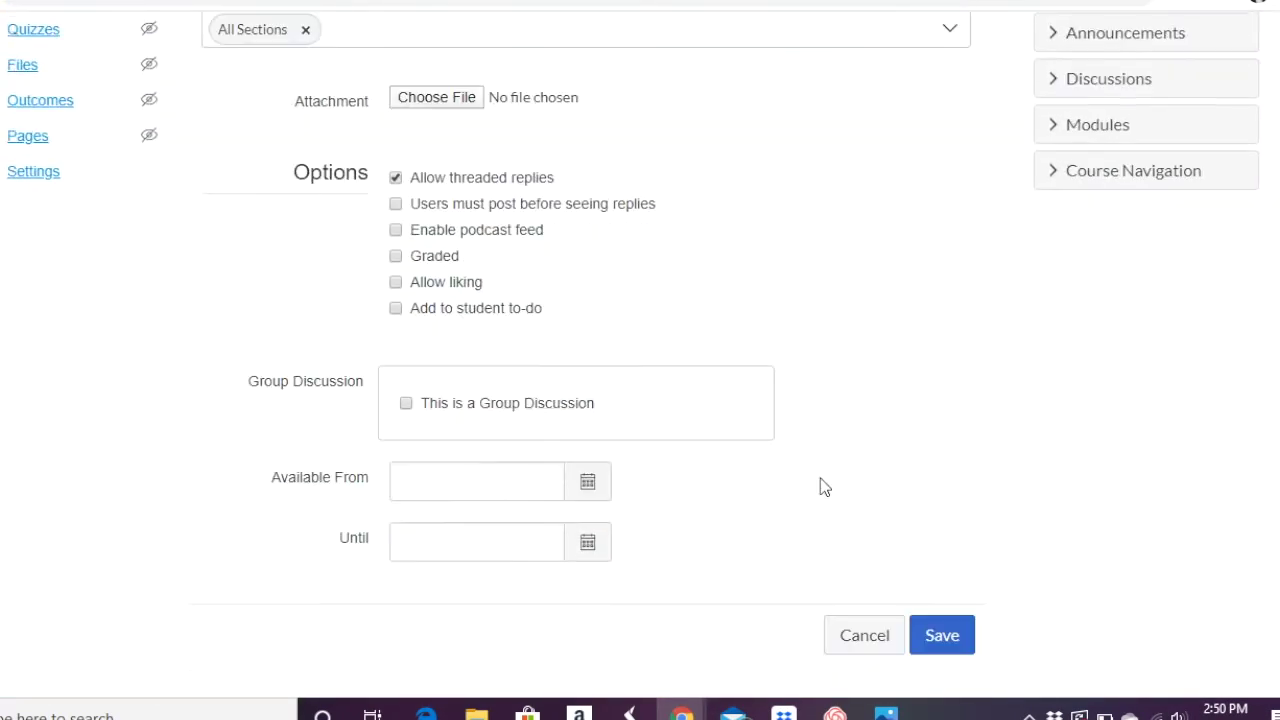
click(940, 635)
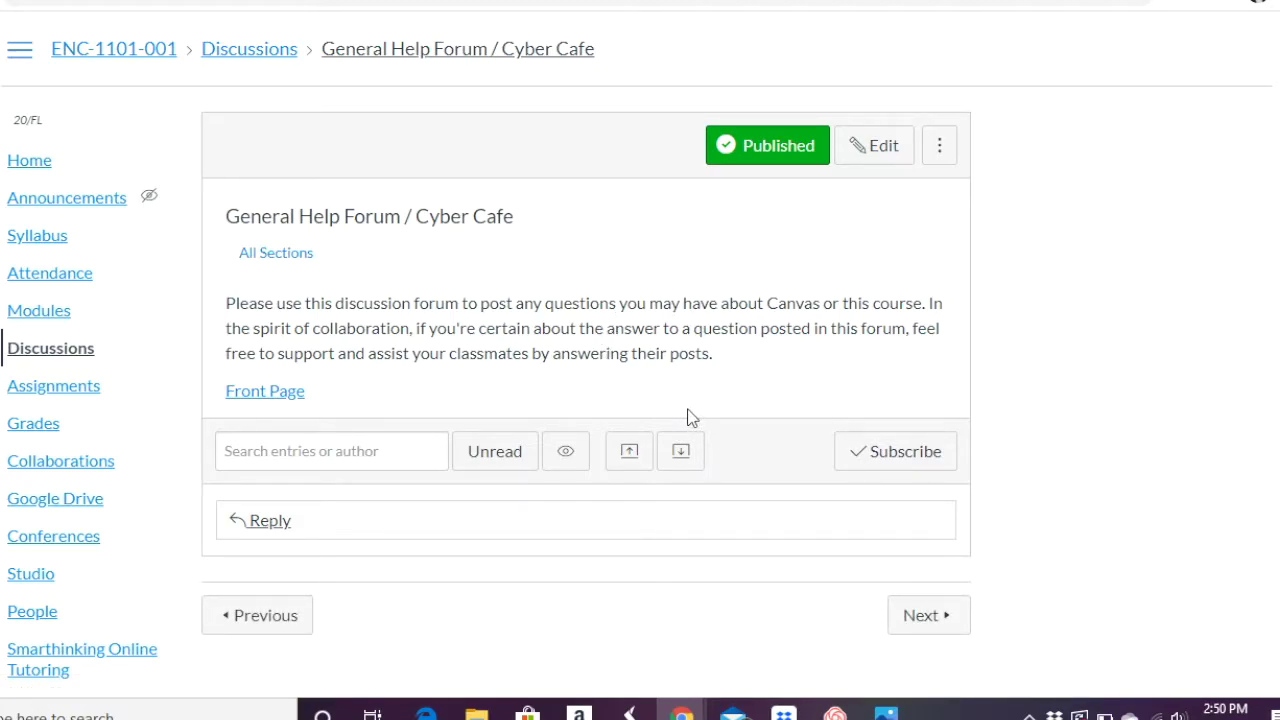
Post a reply 'x' to the Cyber Cafe discussion.
click(272, 516)
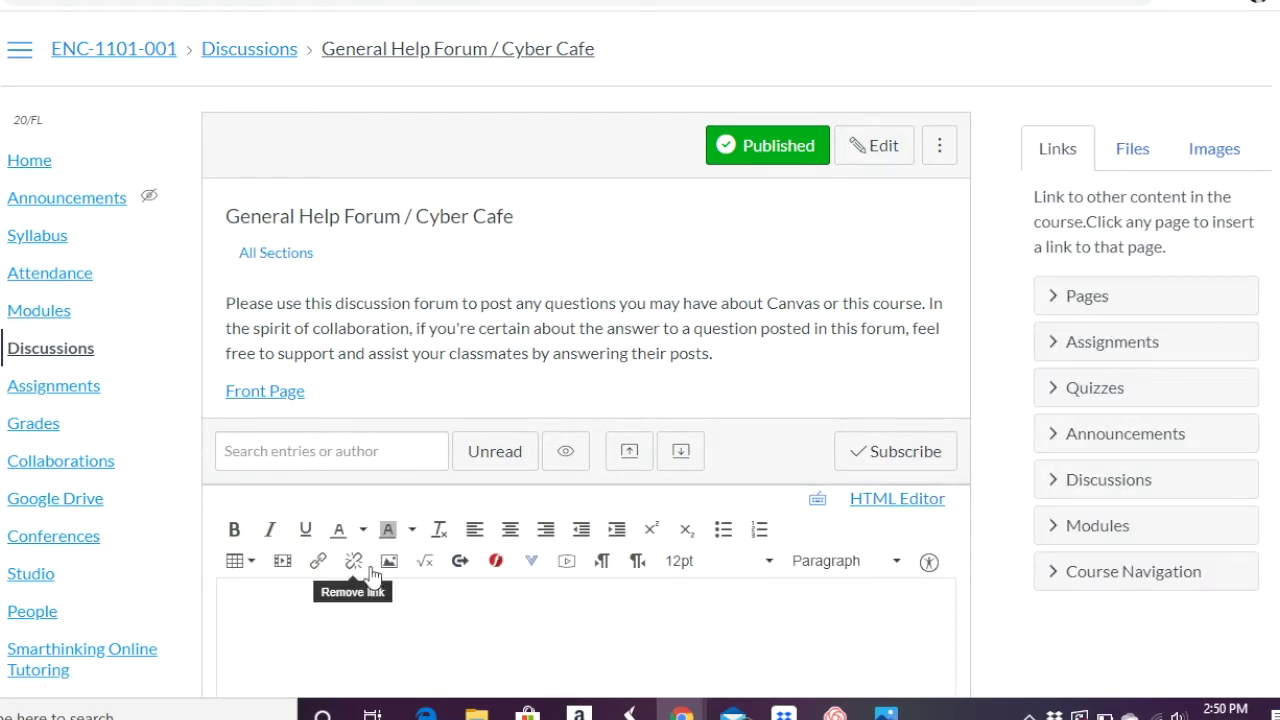
scroll(362, 520, down, 2)
click(341, 407)
scroll(362, 477, down, 2)
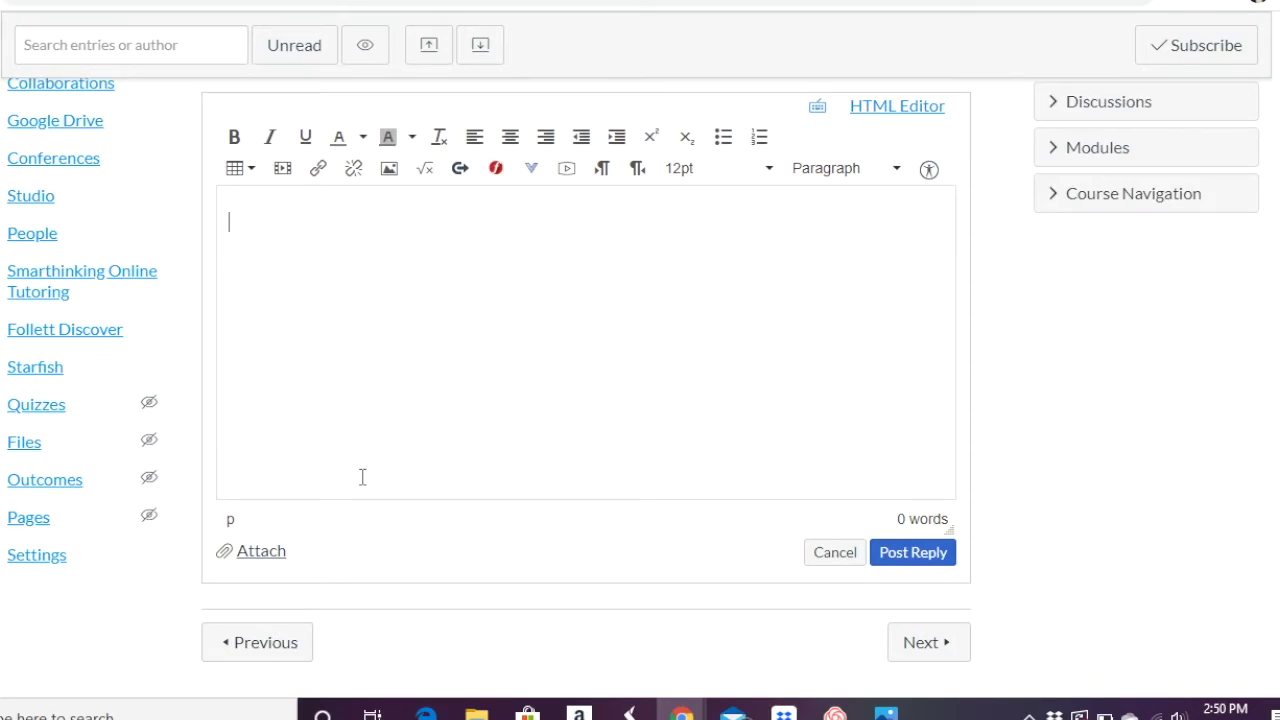
click(941, 557)
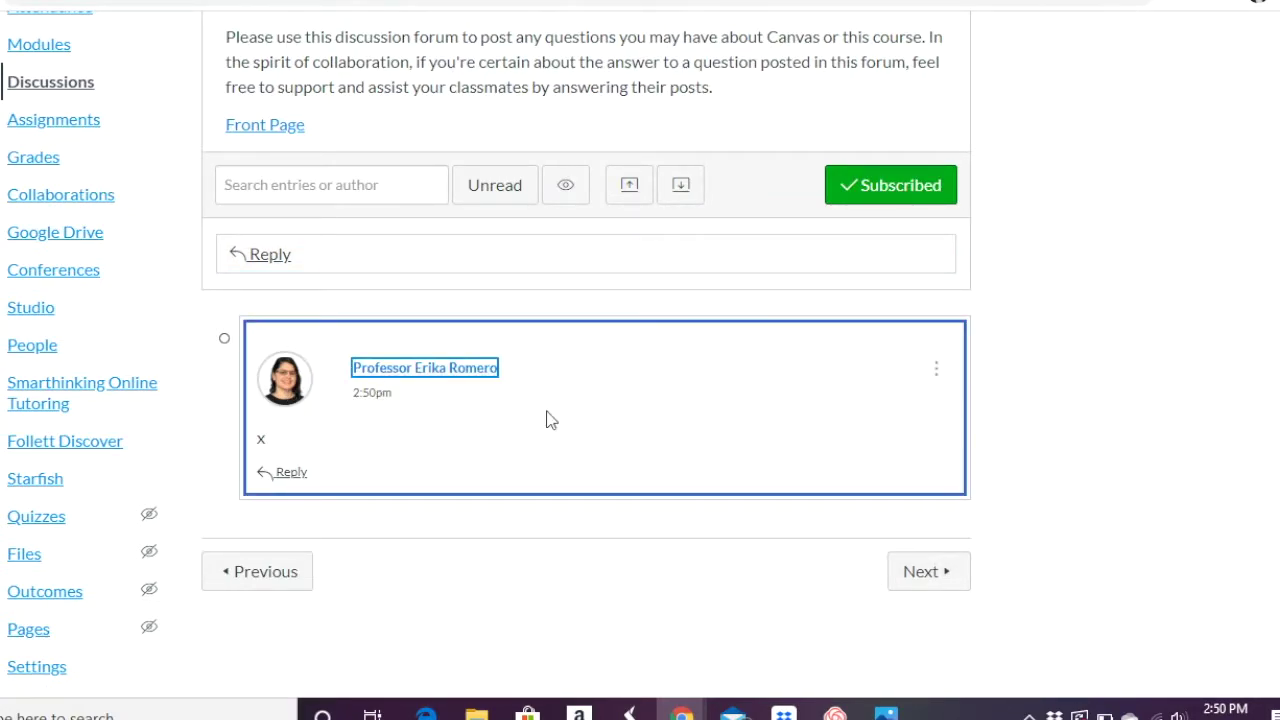
Post a nested reply 'y' under the x post.
click(291, 476)
click(409, 523)
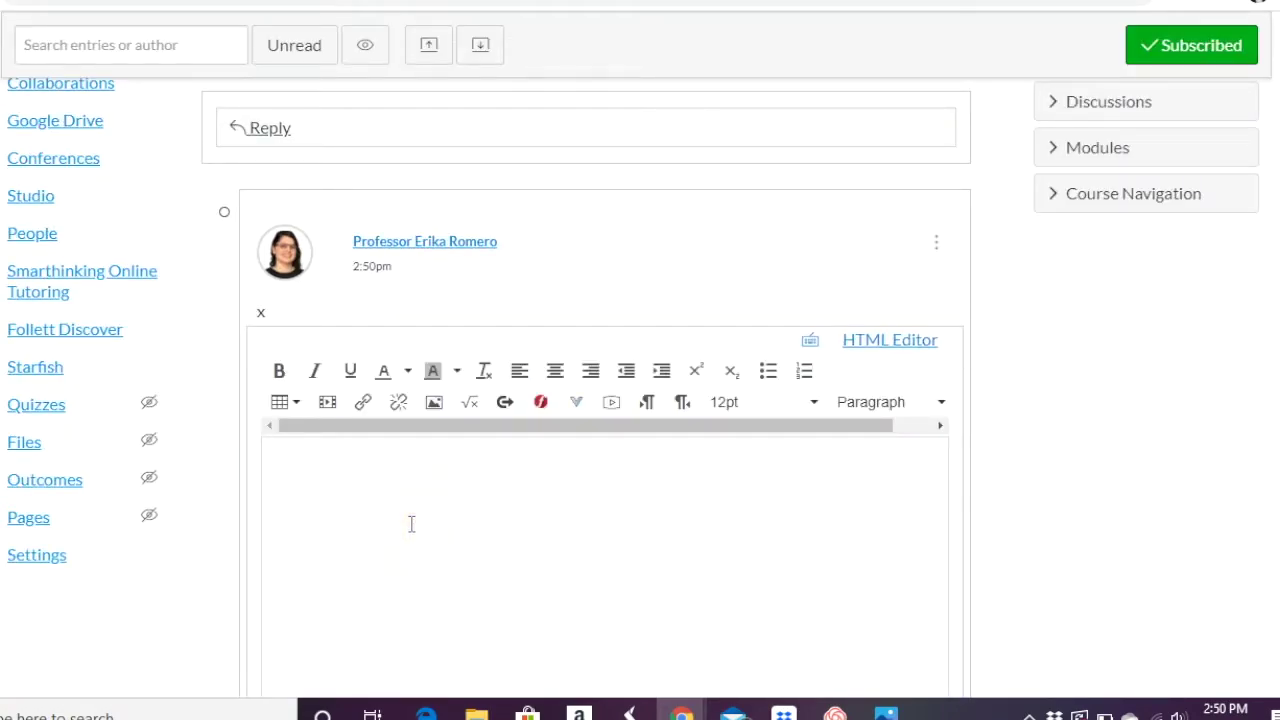
scroll(411, 523, down, 2)
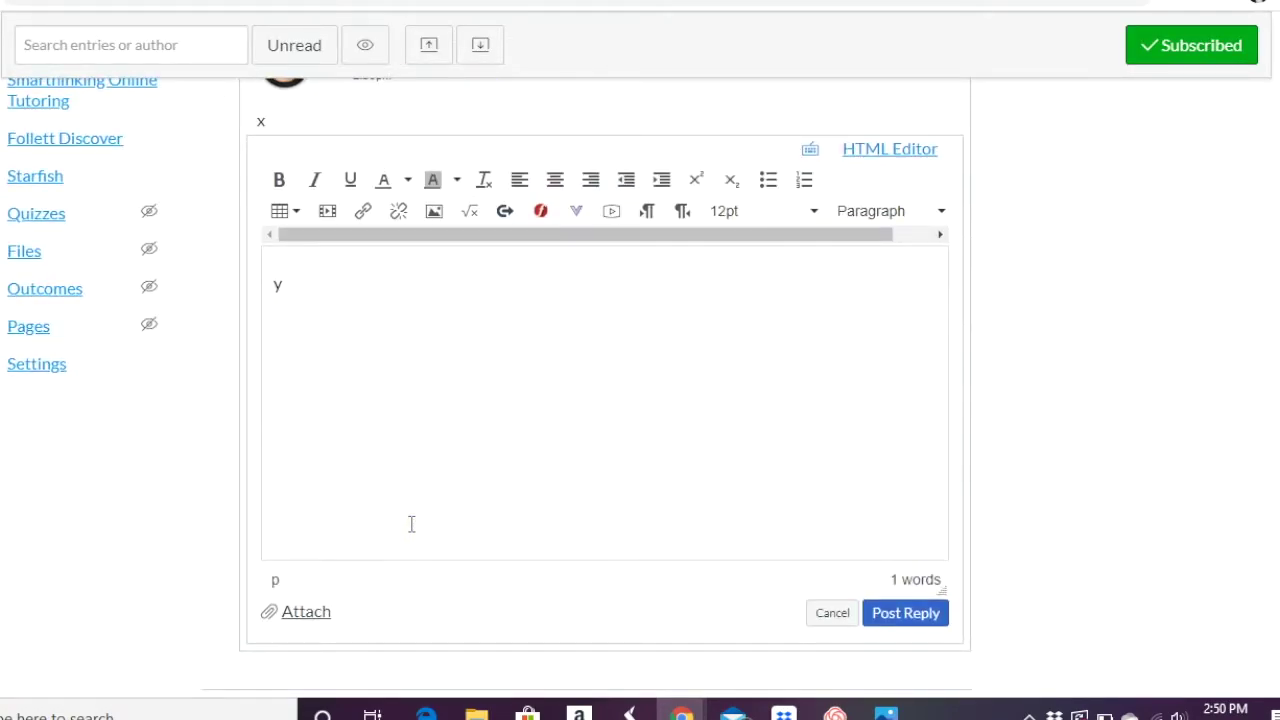
click(894, 630)
scroll(896, 628, down, 1)
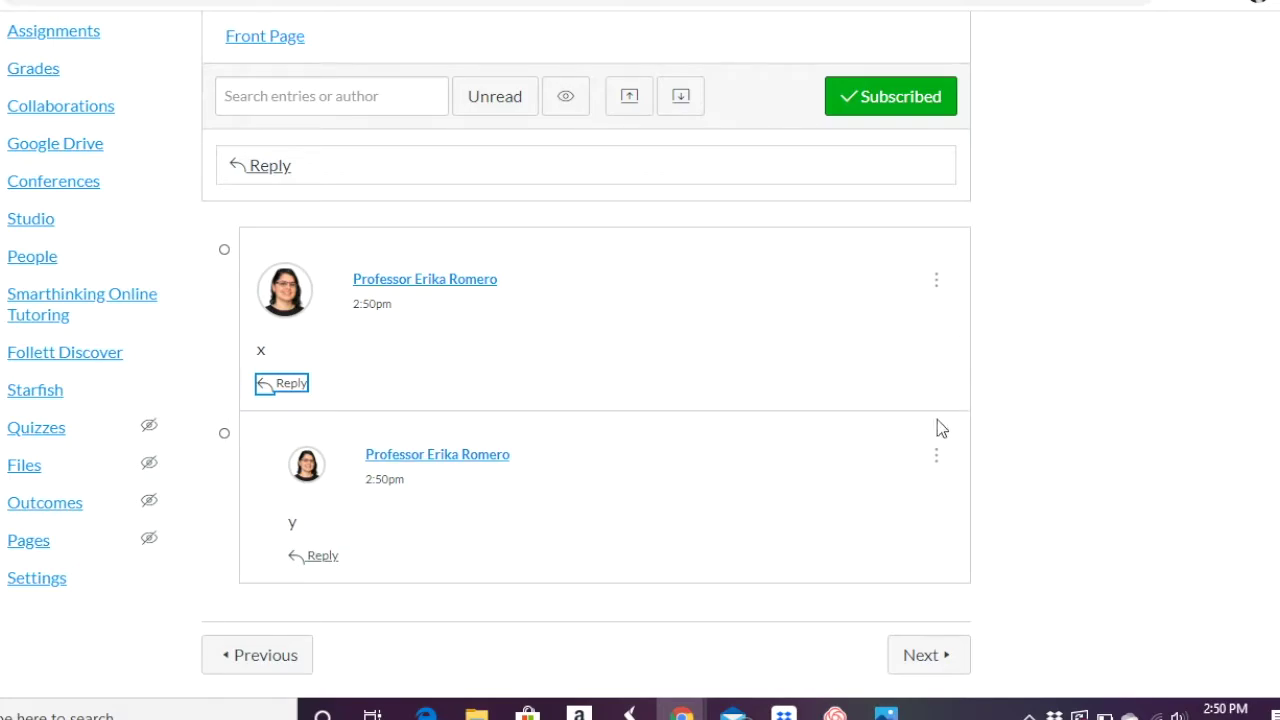
Delete the y and x replies from the Cyber Cafe discussion.
click(937, 457)
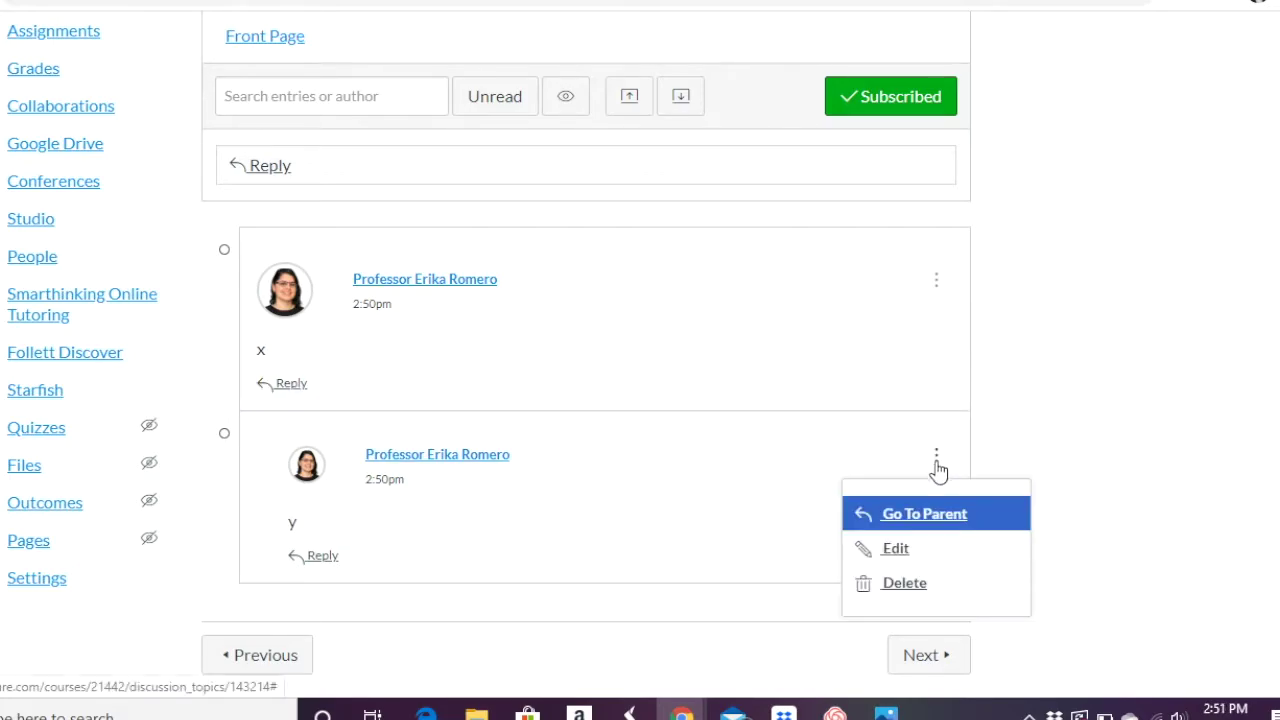
click(897, 585)
click(706, 121)
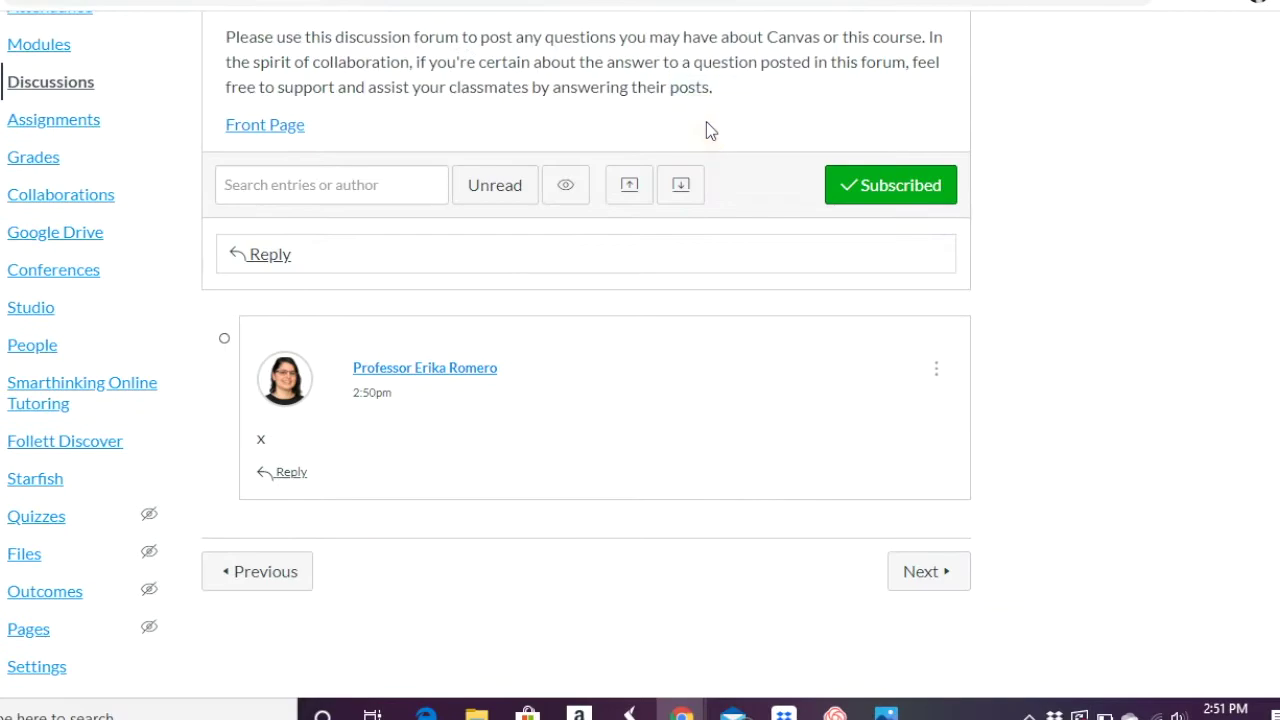
click(936, 369)
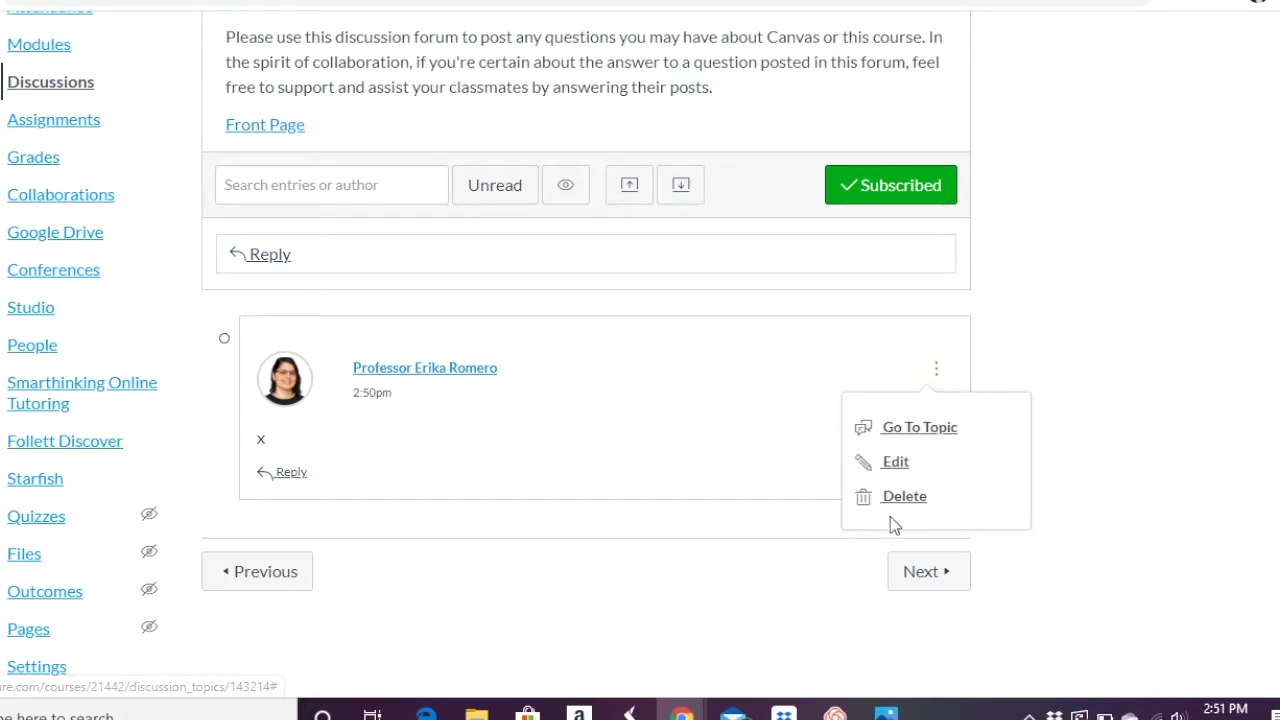
click(891, 503)
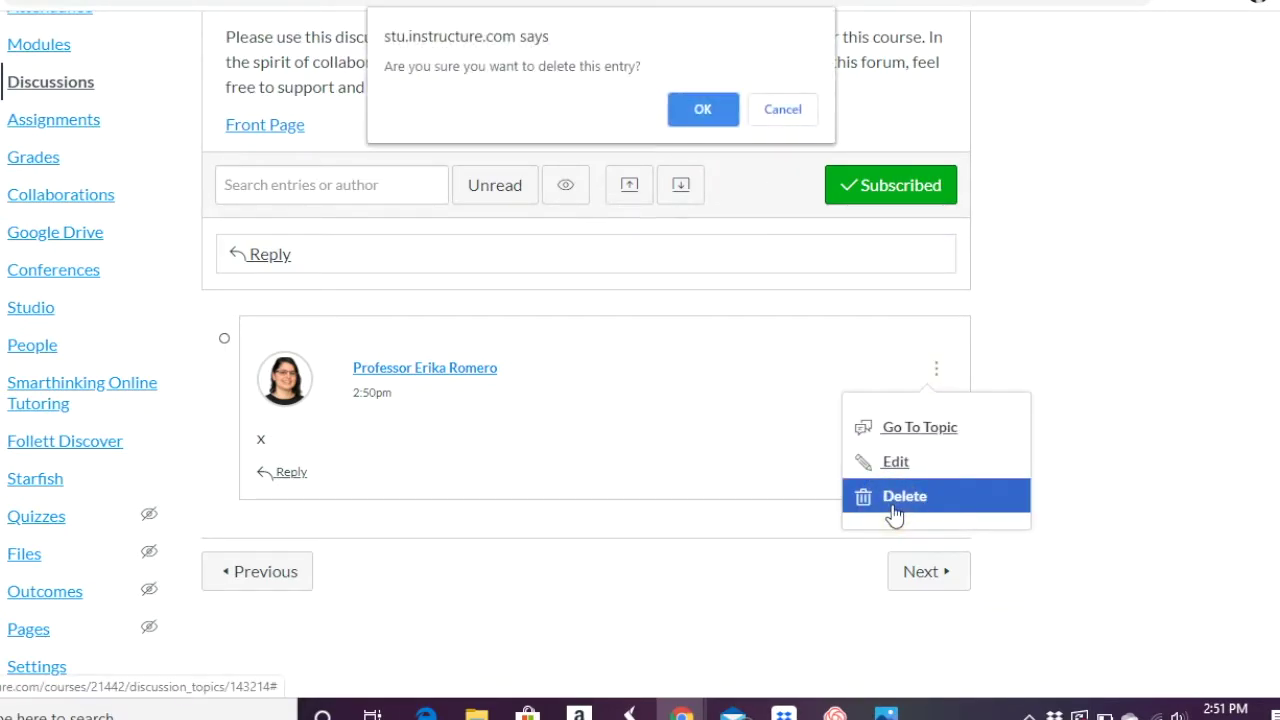
click(718, 112)
Unsubscribe from notifications for the Cyber Cafe forum.
scroll(1043, 263, up, 3)
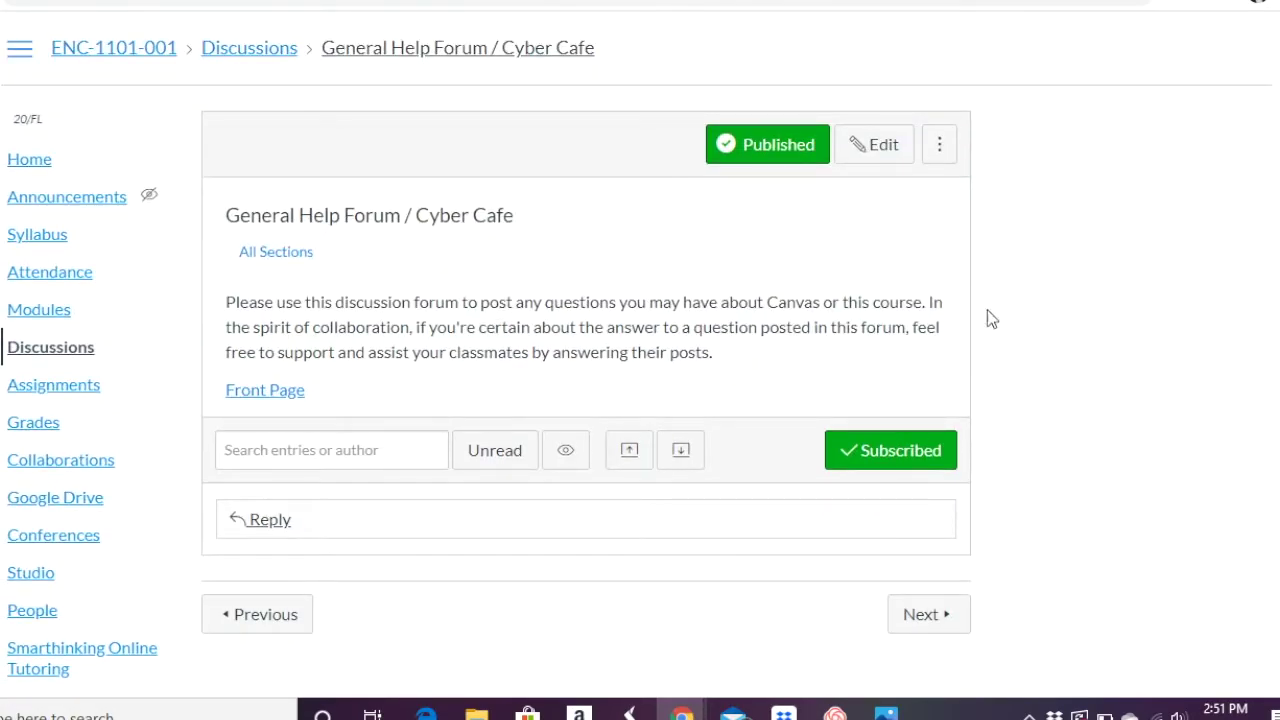
click(877, 452)
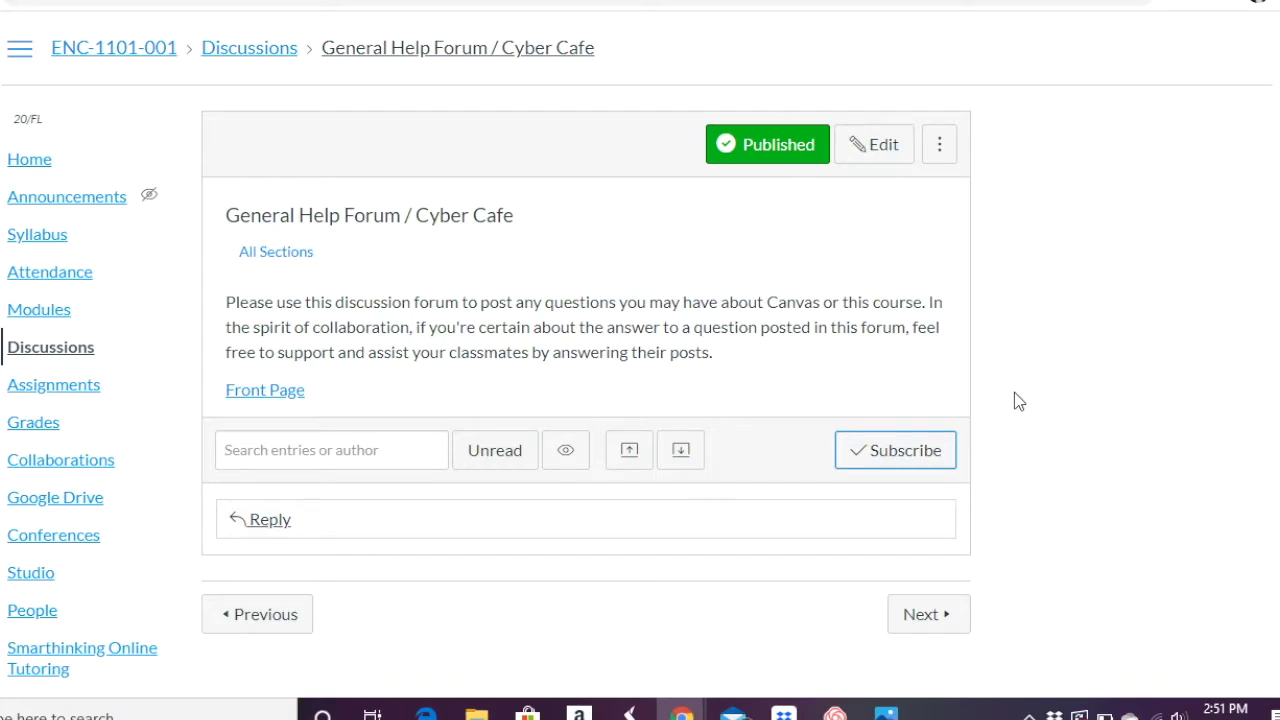
click(939, 157)
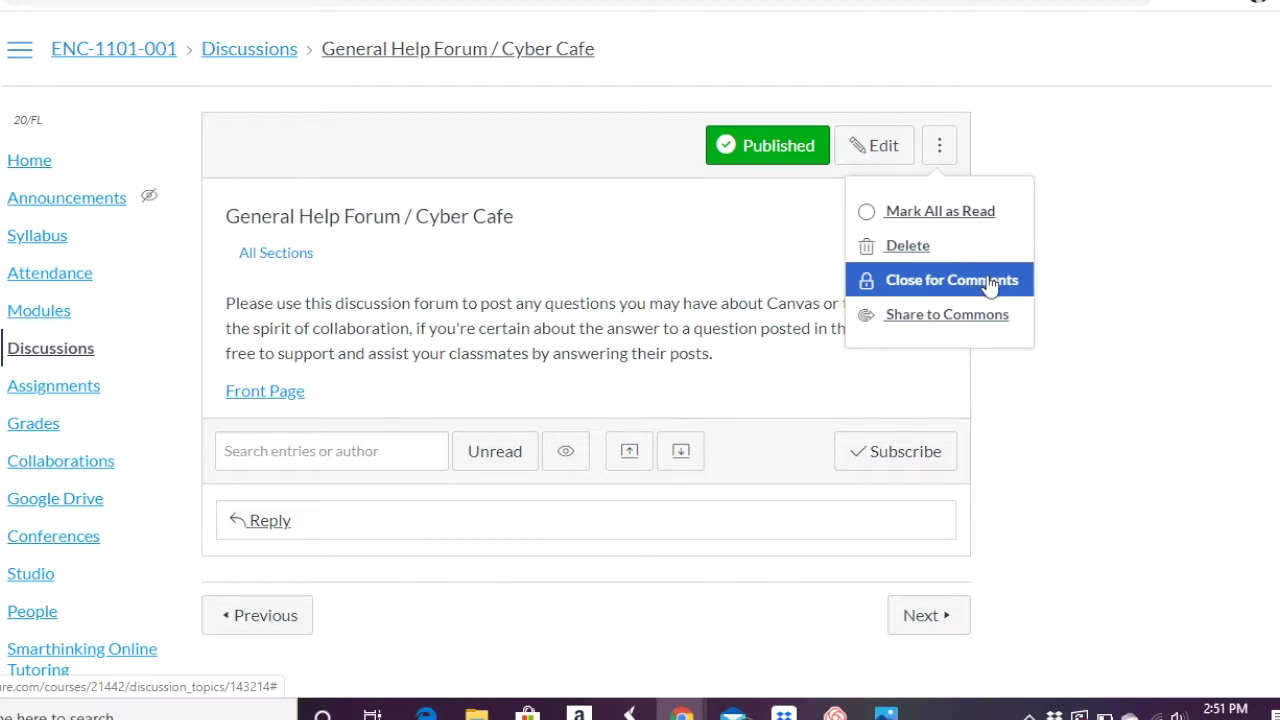
Dismiss the topic options and go back to the ENC-1101-001 Discussions list.
click(1101, 271)
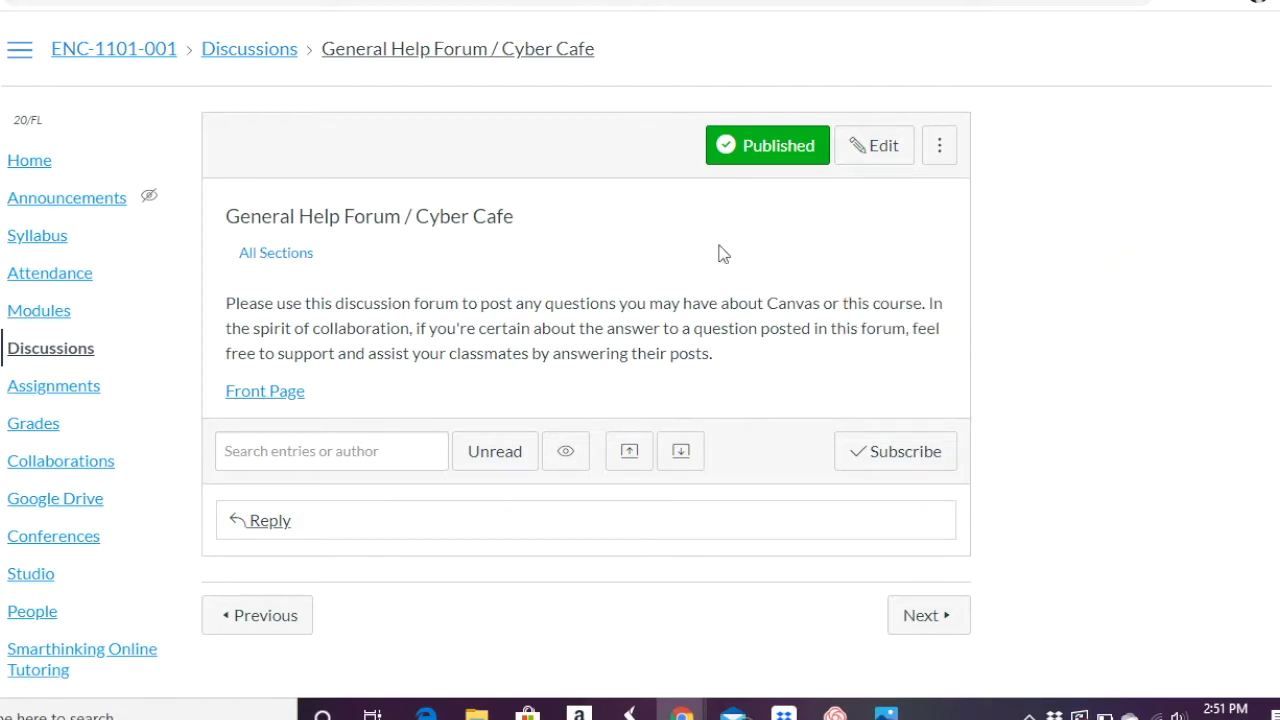
click(238, 56)
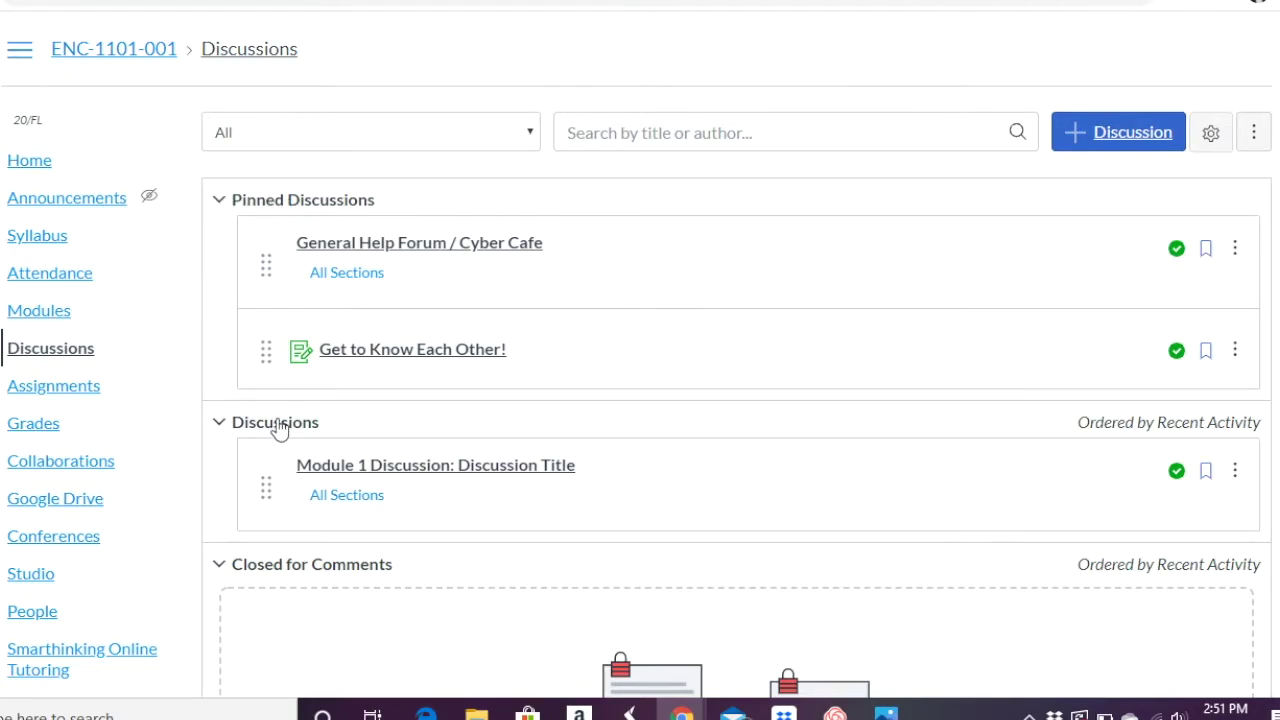
scroll(278, 428, down, 2)
scroll(278, 428, up, 2)
click(1237, 472)
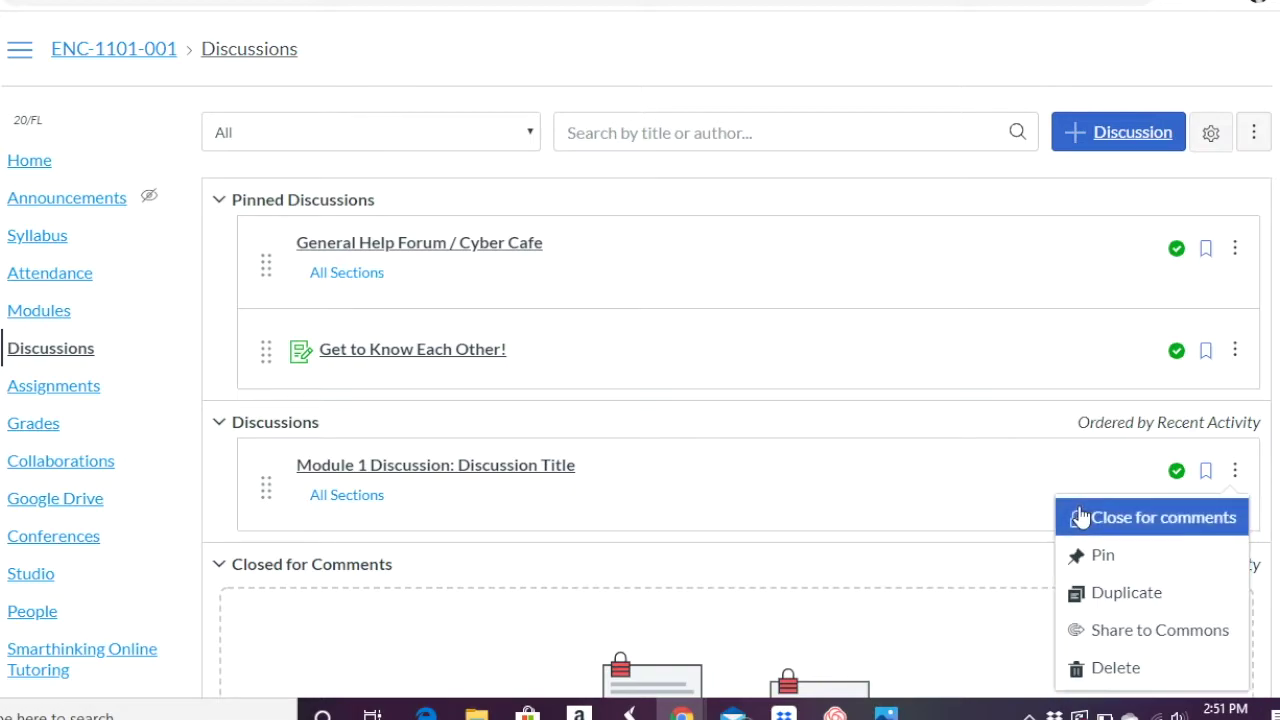
click(1109, 559)
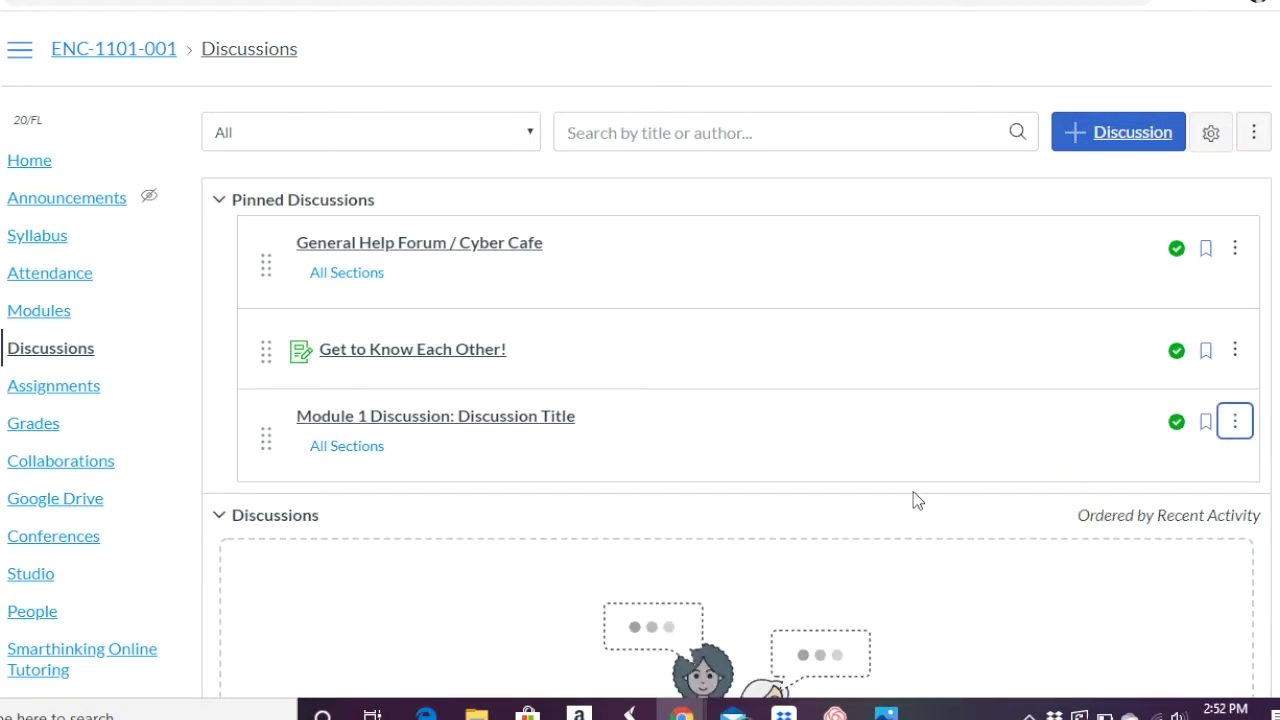
click(264, 447)
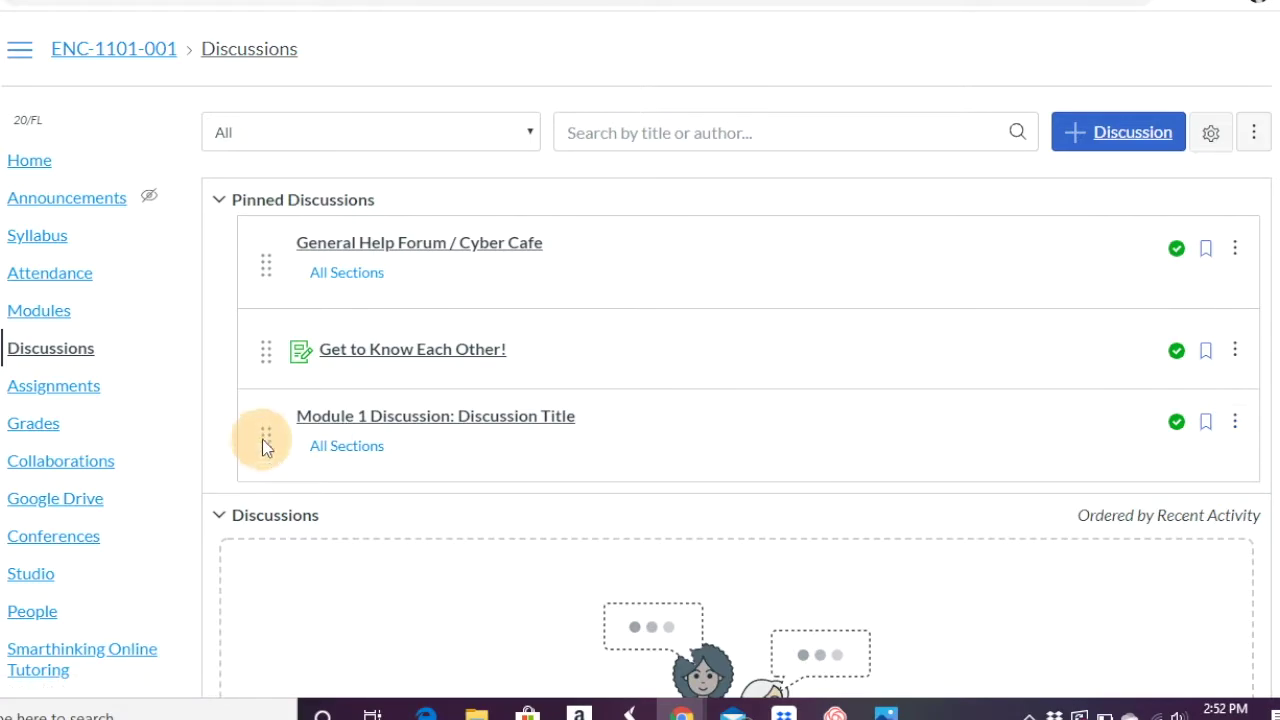
drag(264, 447, 258, 262)
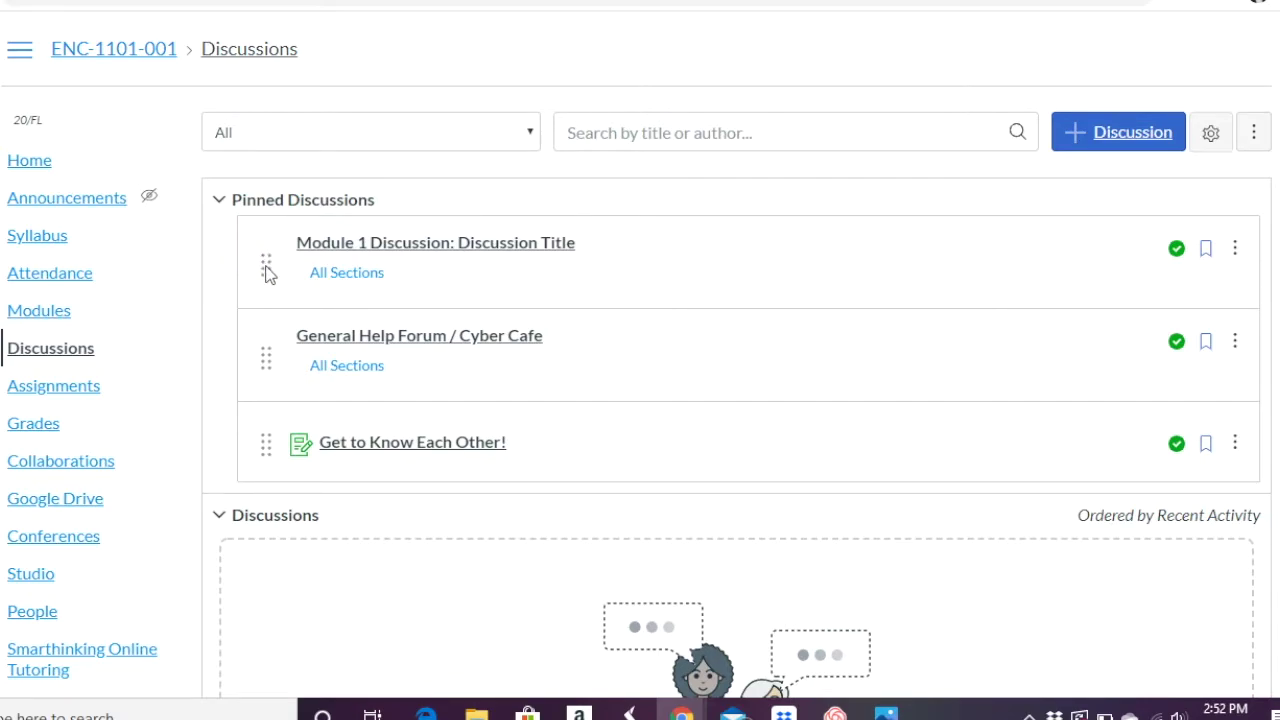
click(1235, 248)
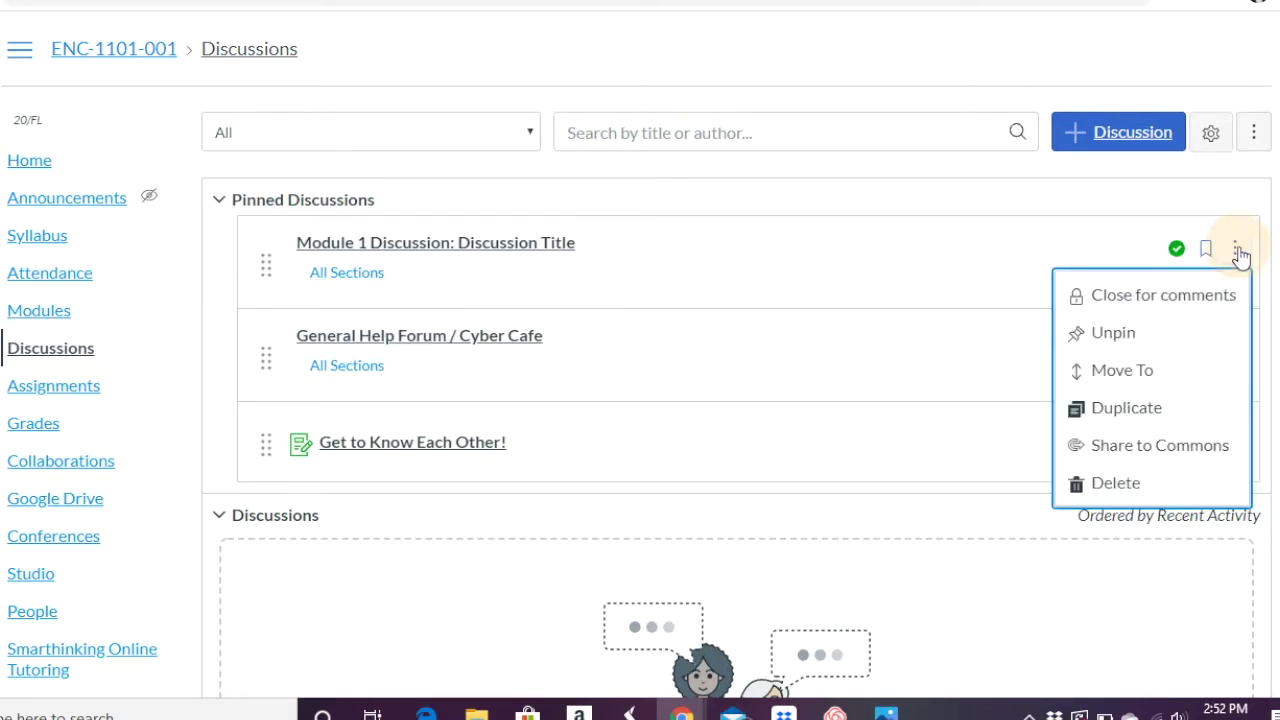
click(1120, 333)
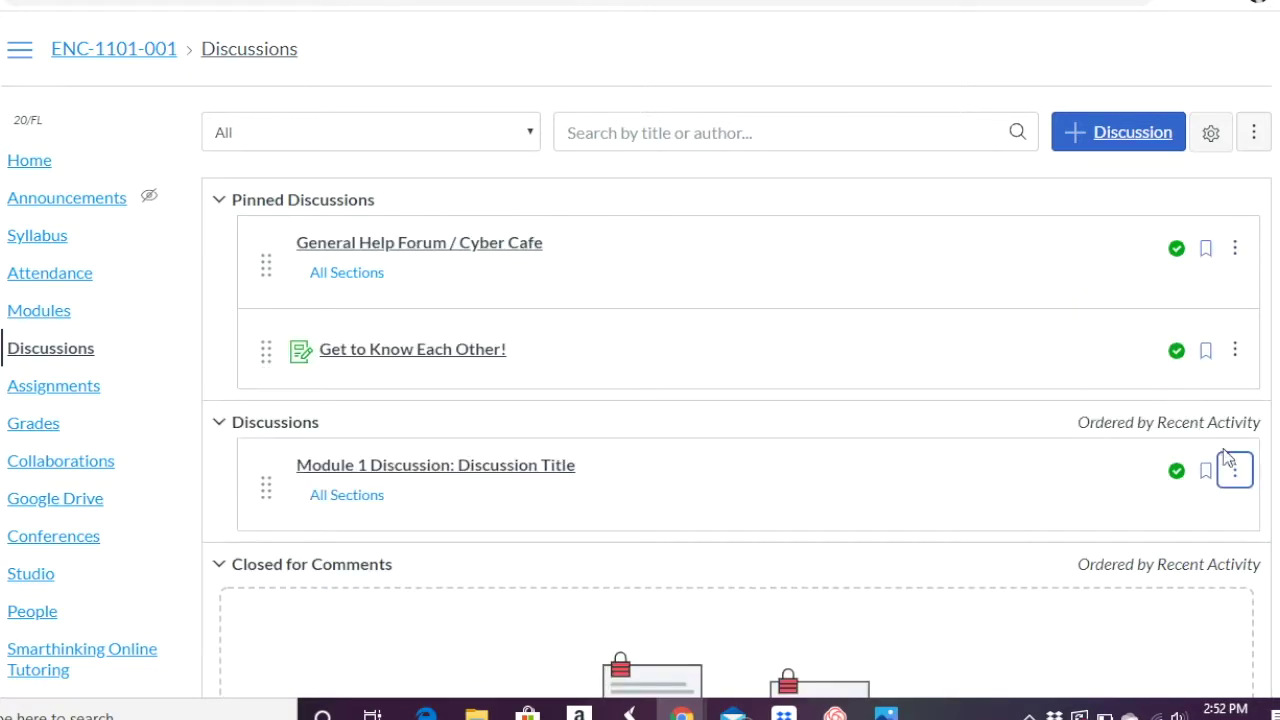
click(1235, 471)
scroll(1237, 477, down, 1)
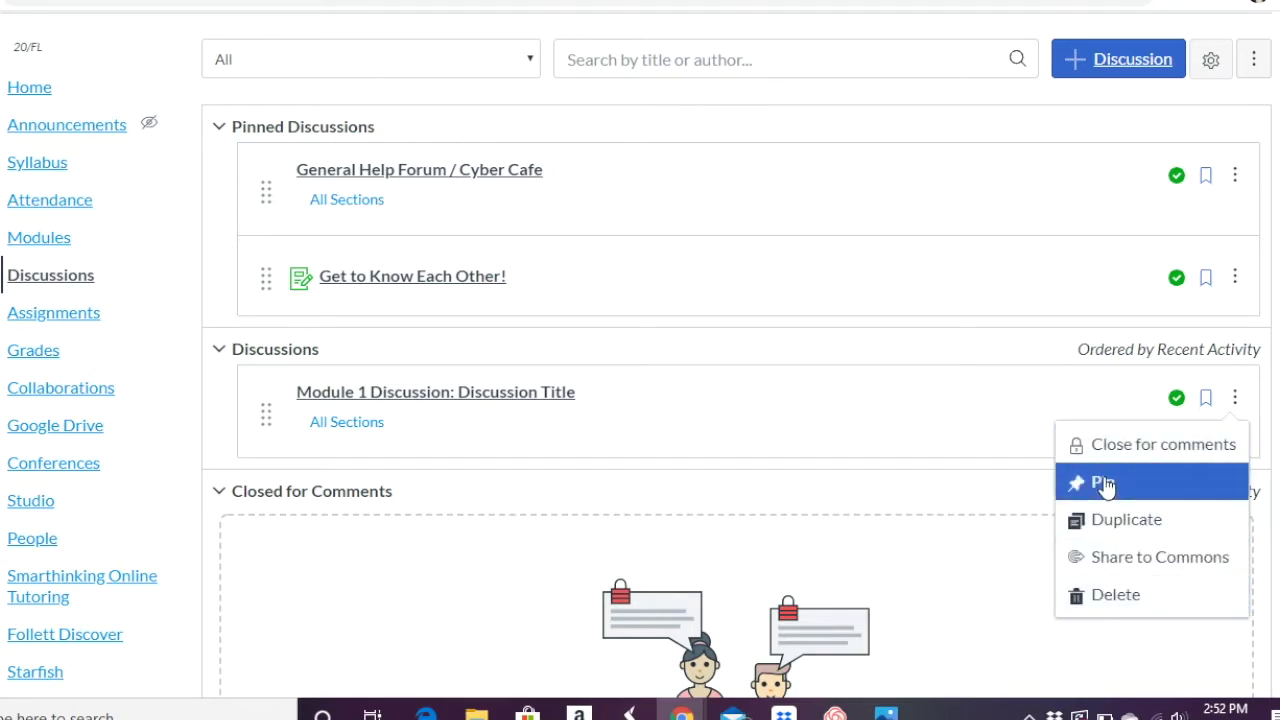
key(Escape)
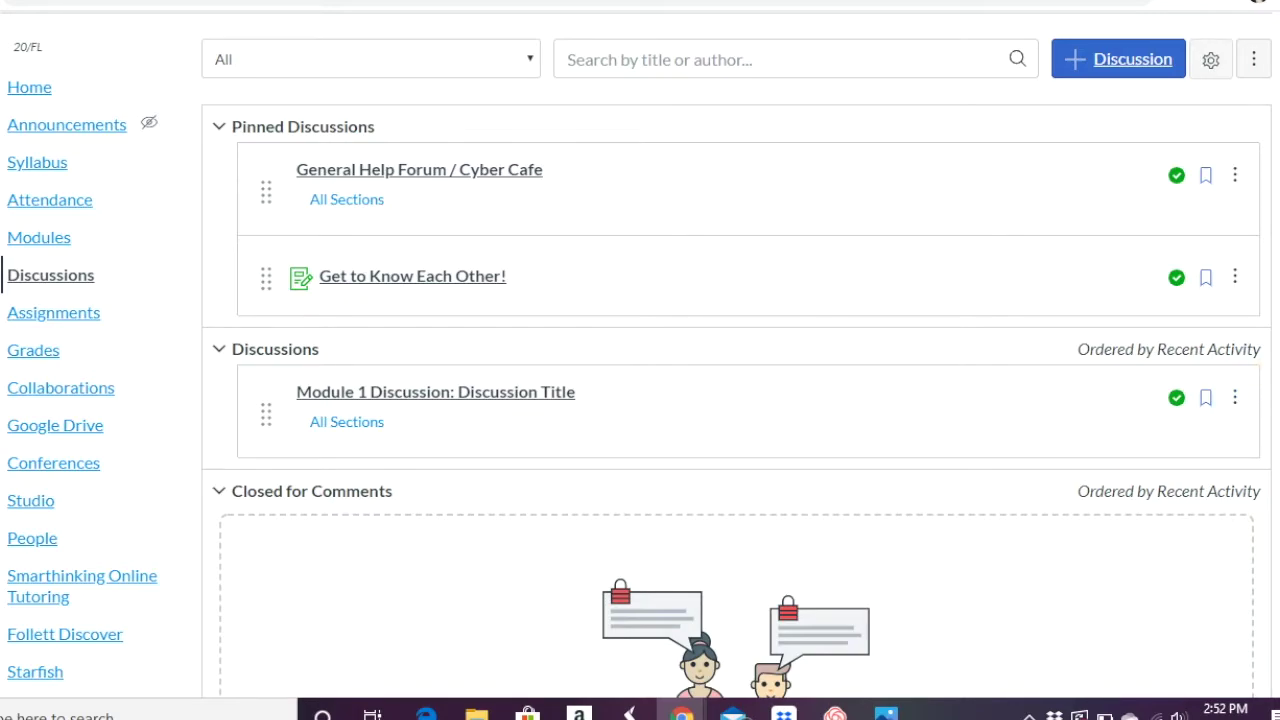
scroll(736, 400, up, 1)
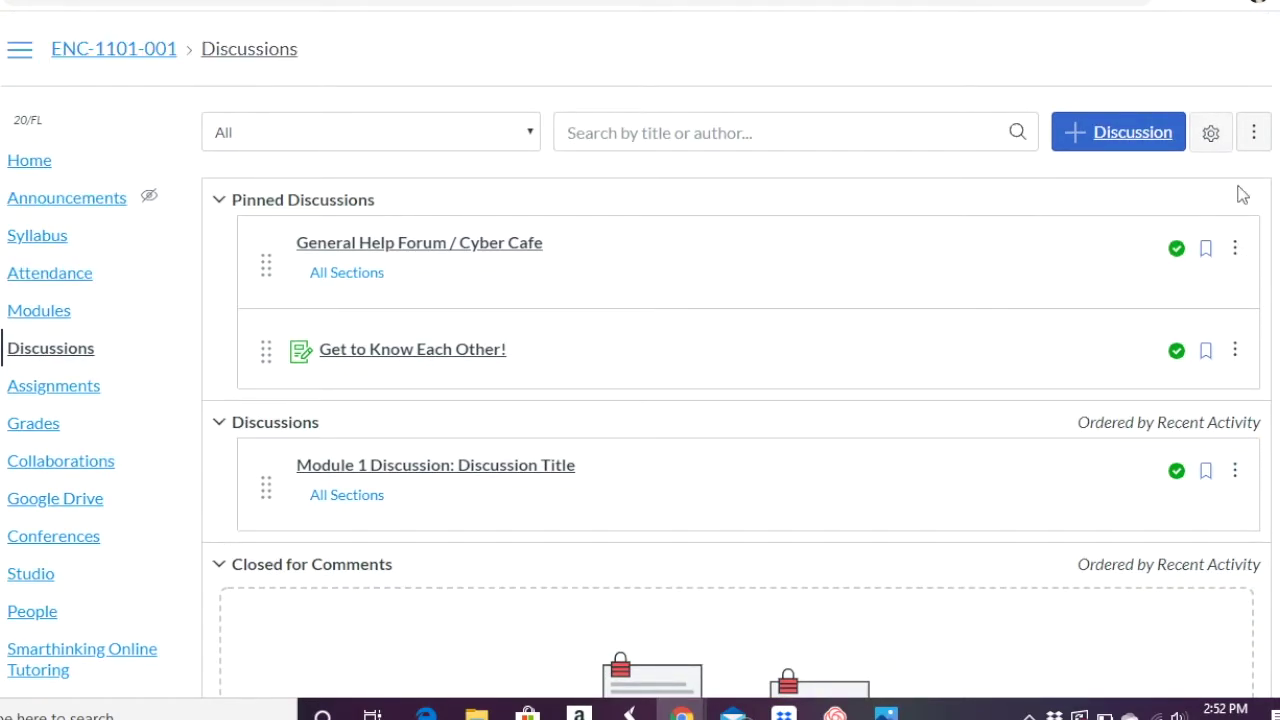
Create and save a non-group discussion 'Week 1: Response to Reading 1' with message 'x'.
click(1091, 146)
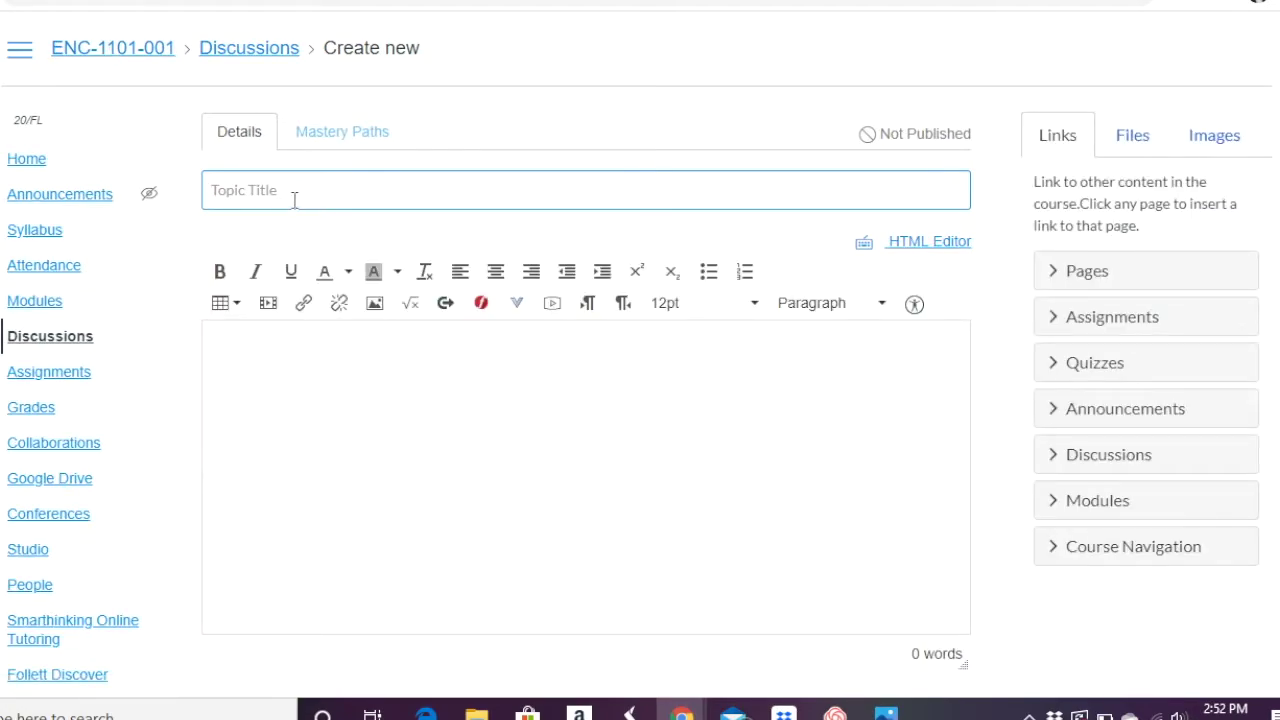
text(Week 1: Response to Reading 1)
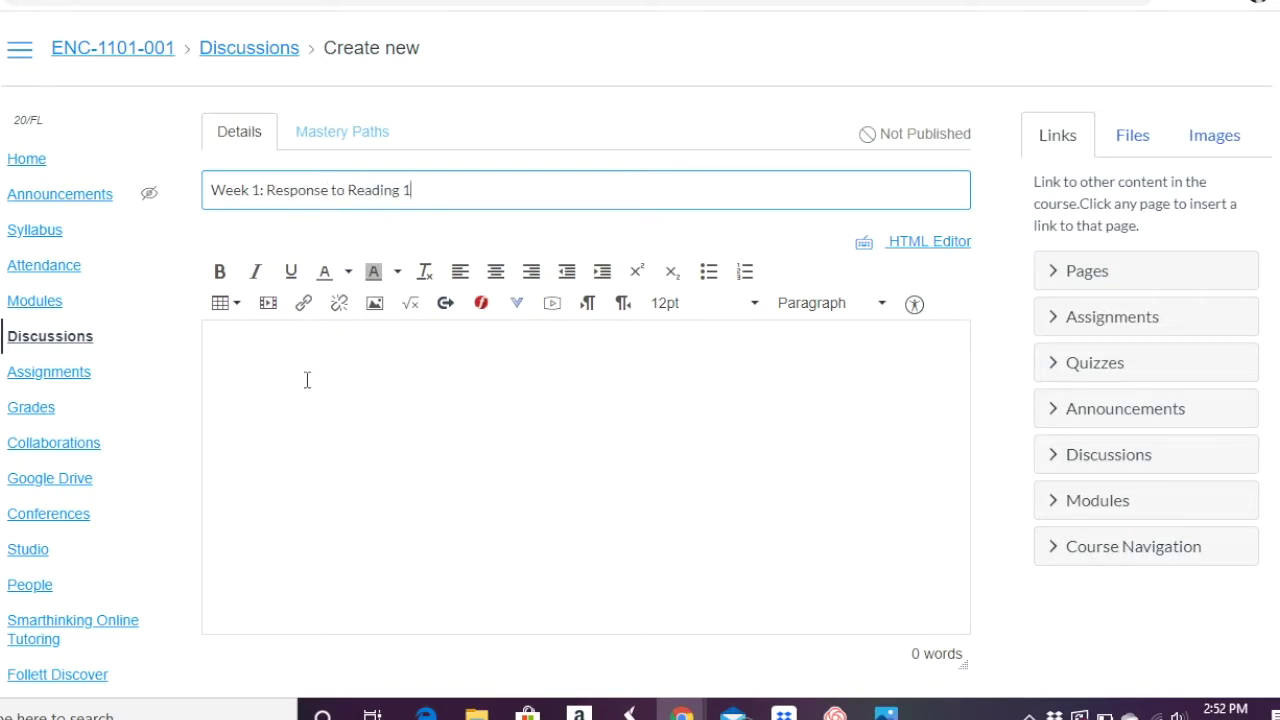
click(307, 380)
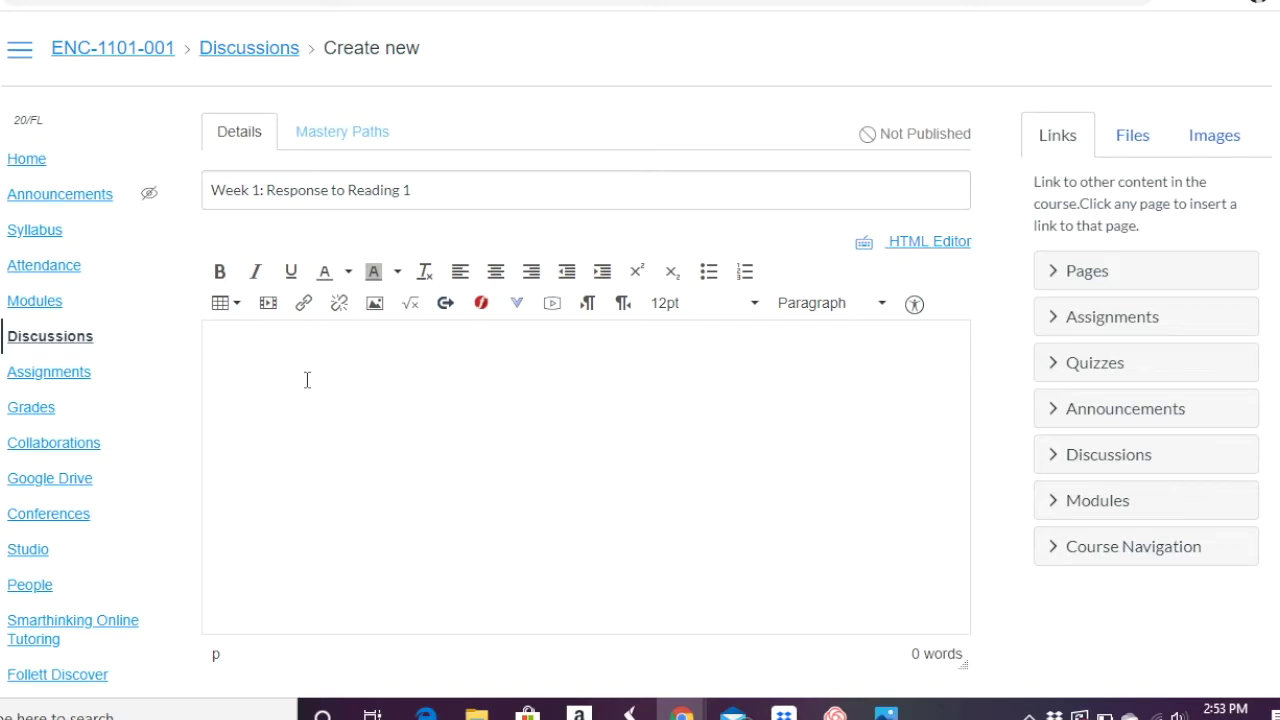
scroll(307, 379, down, 4)
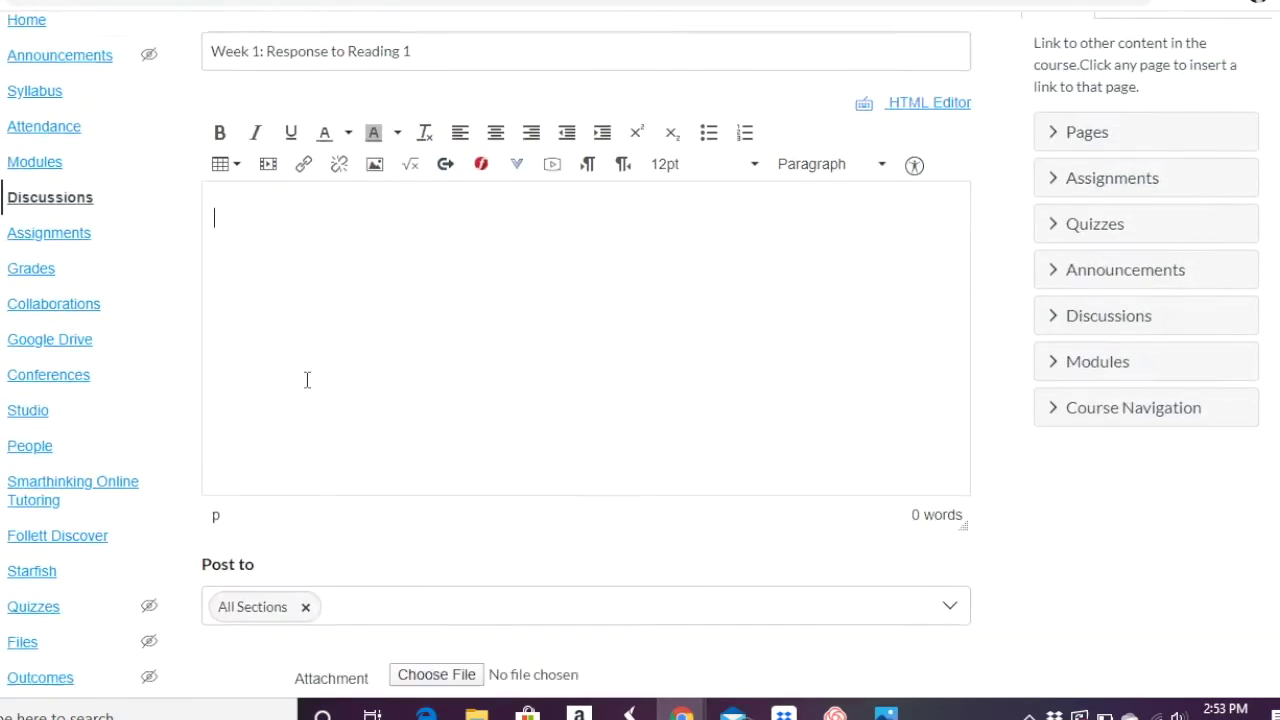
scroll(307, 379, down, 4)
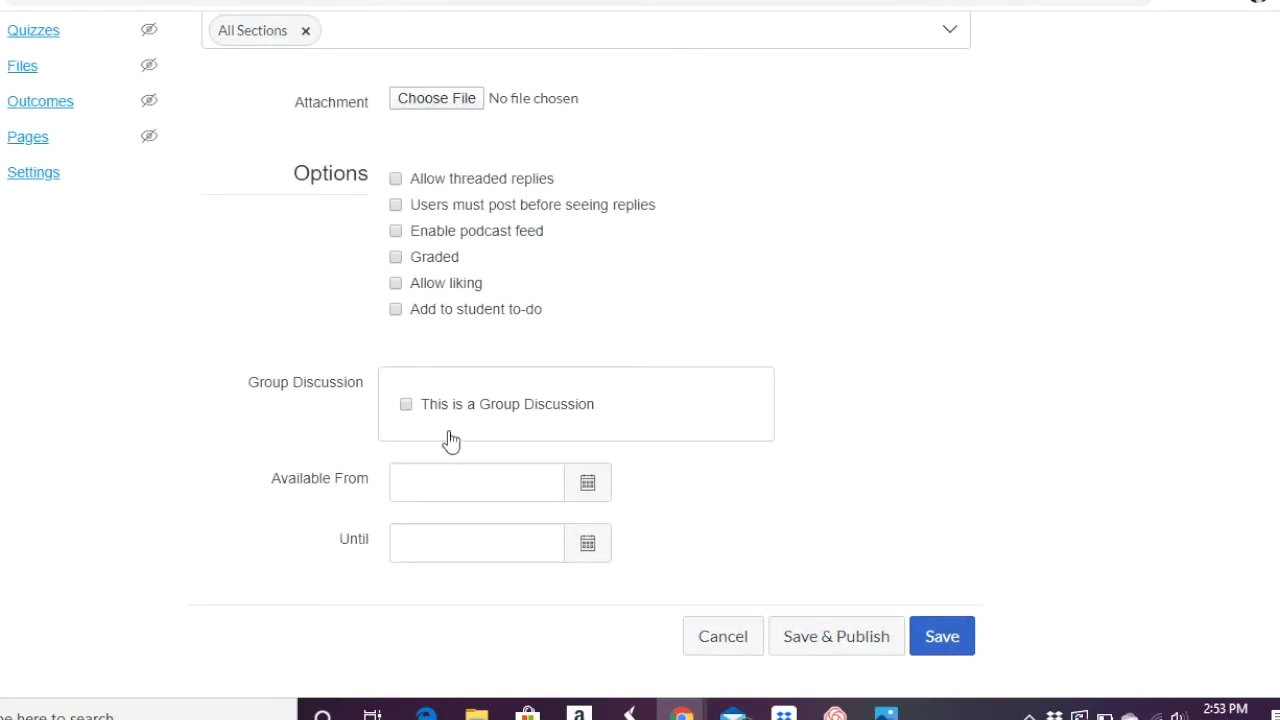
scroll(480, 411, up, 6)
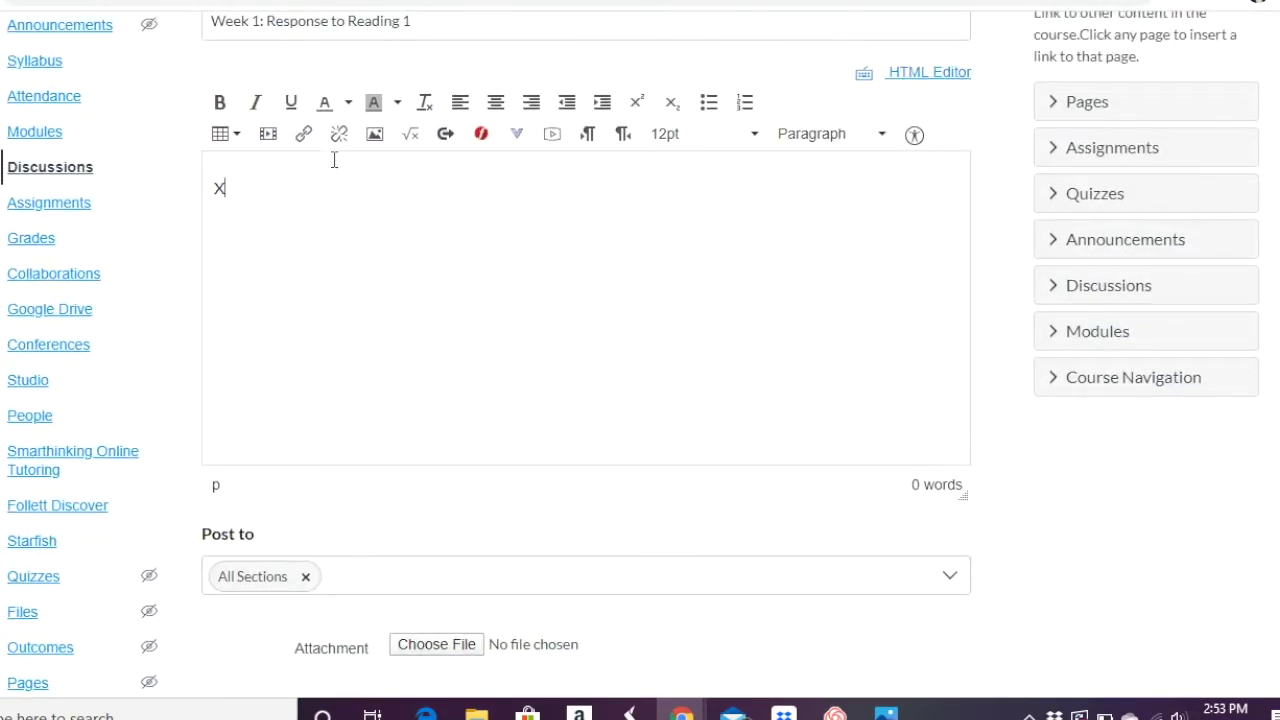
scroll(334, 160, down, 6)
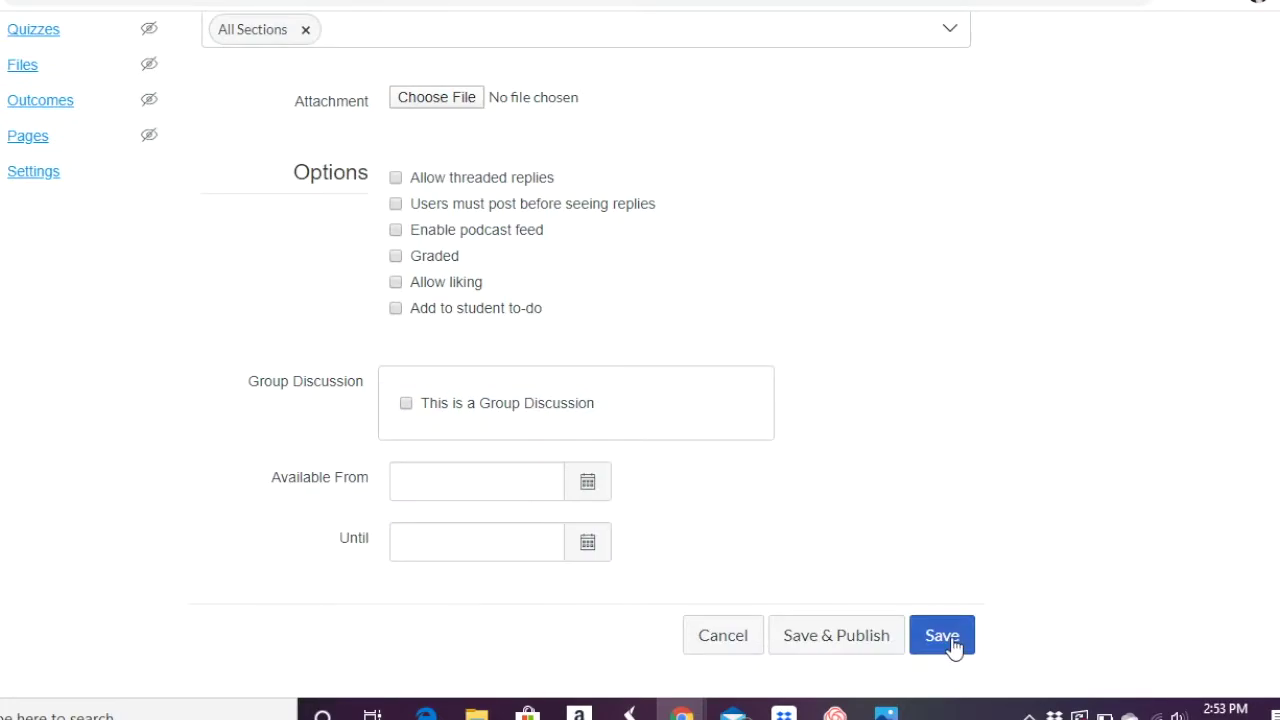
click(951, 642)
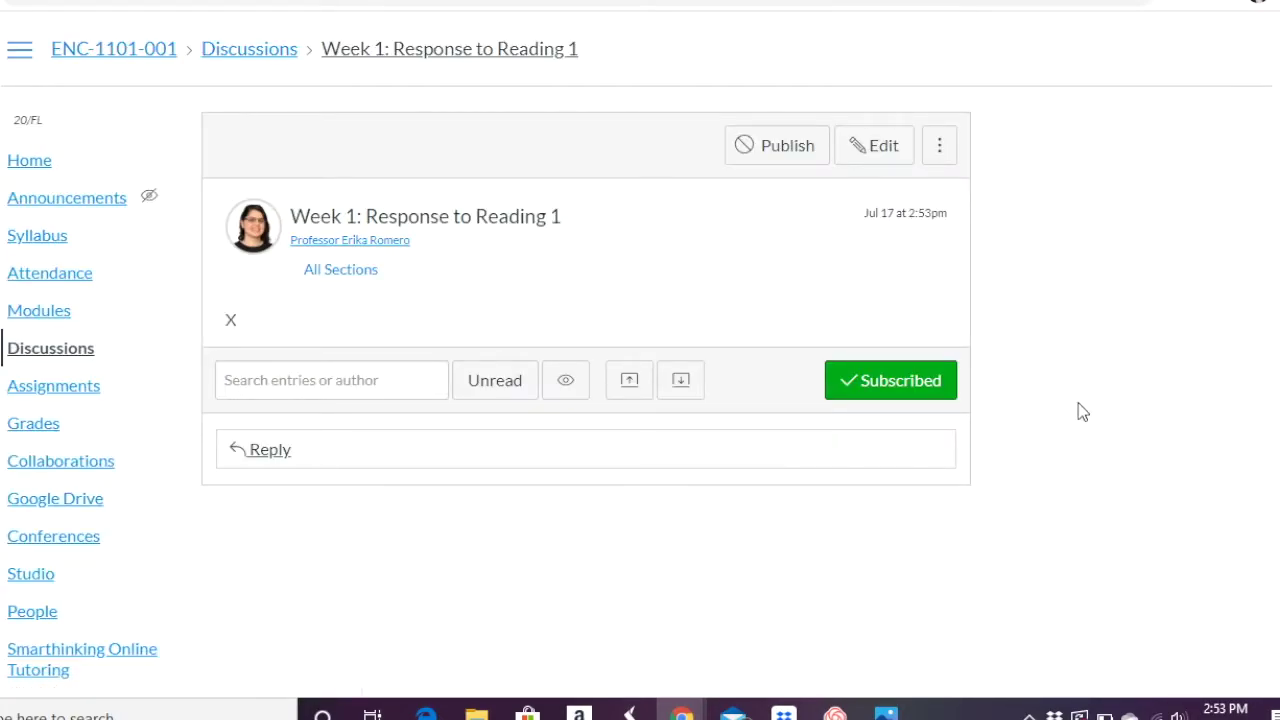
click(911, 383)
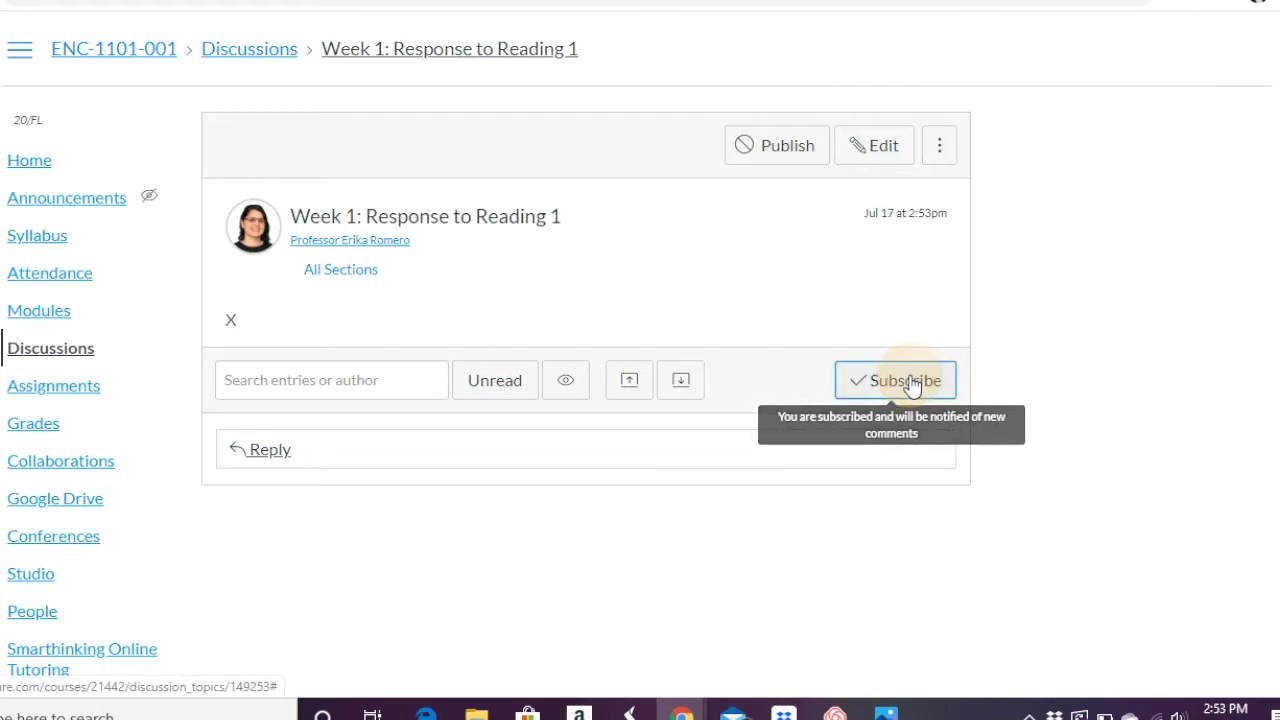
click(242, 60)
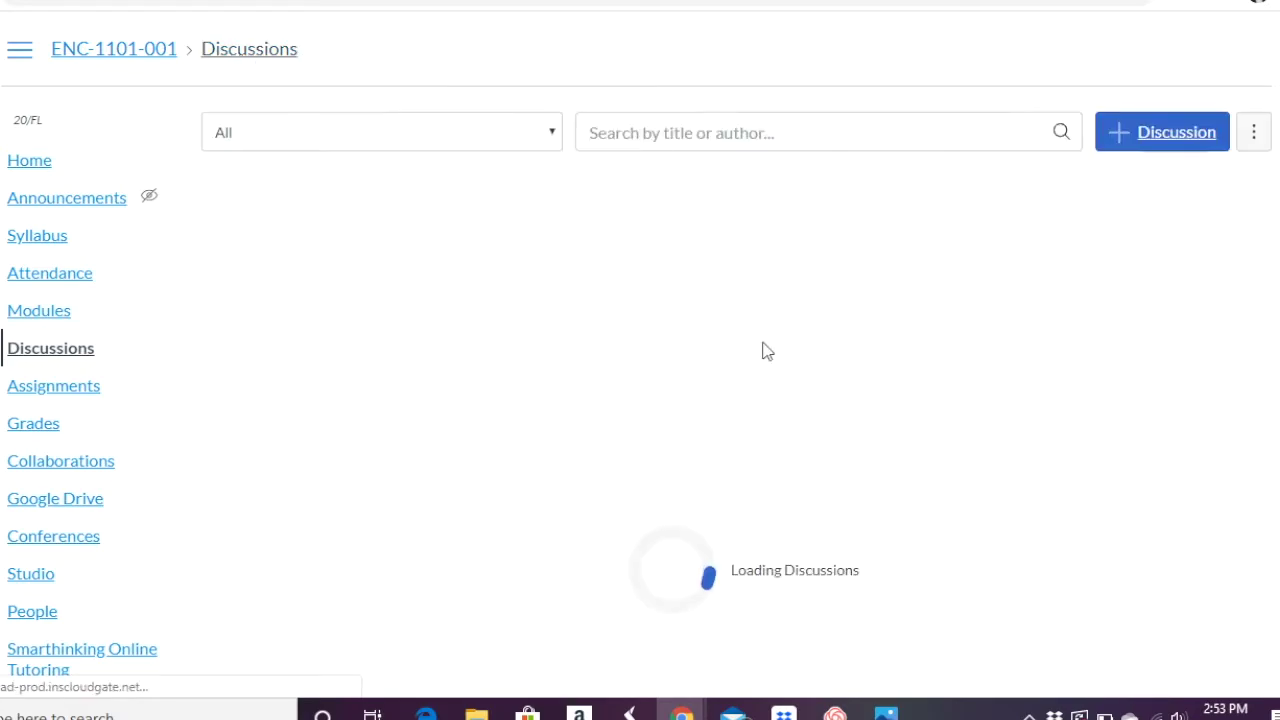
scroll(846, 391, down, 2)
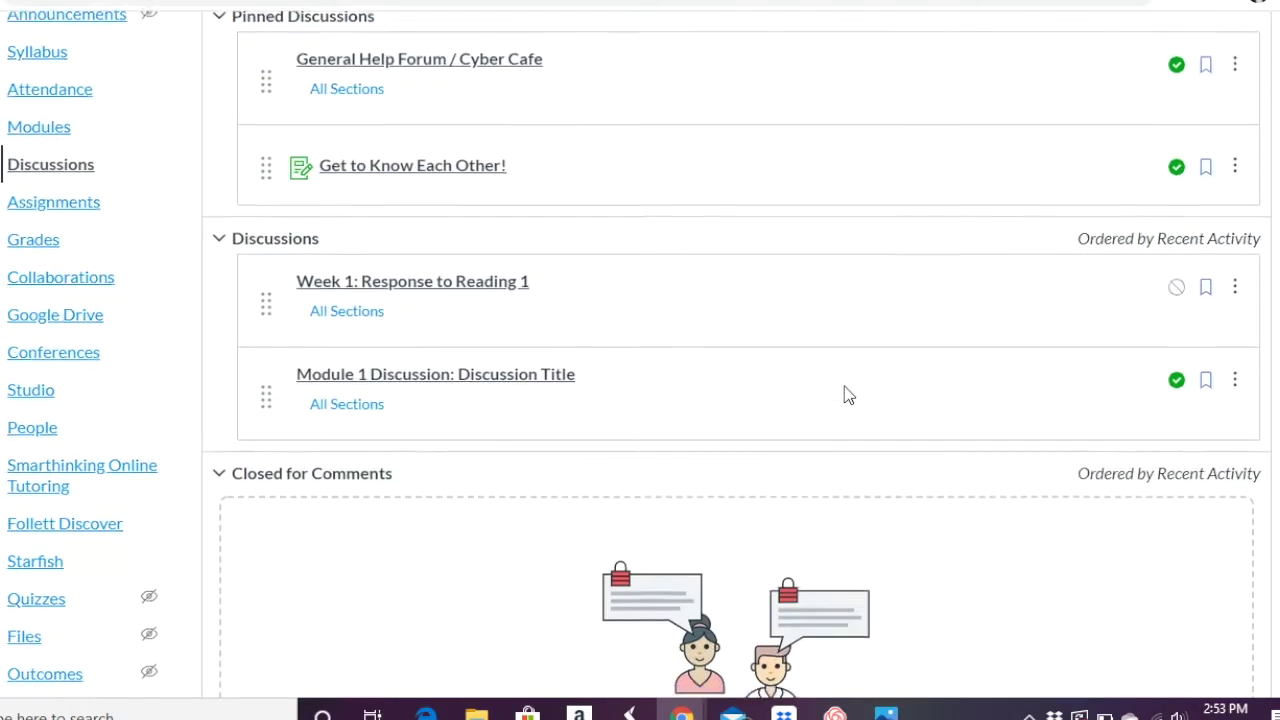
scroll(846, 393, down, 2)
scroll(846, 393, up, 2)
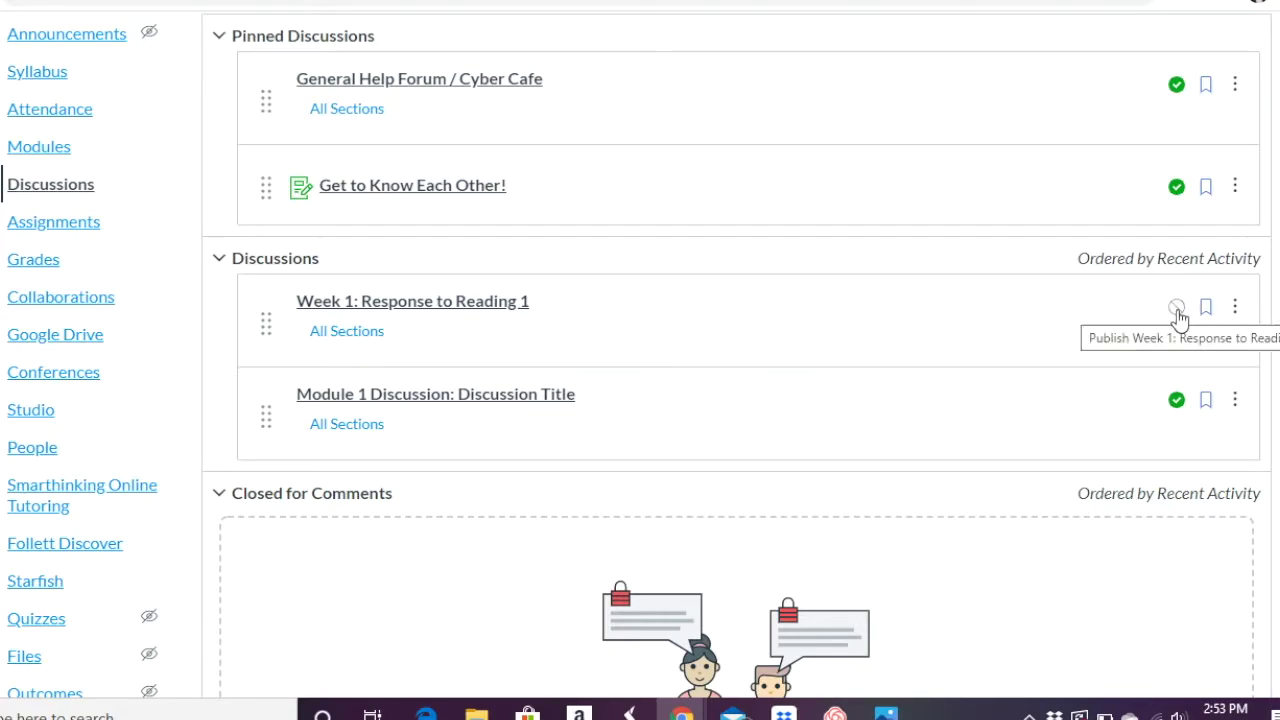
scroll(1179, 318, up, 1)
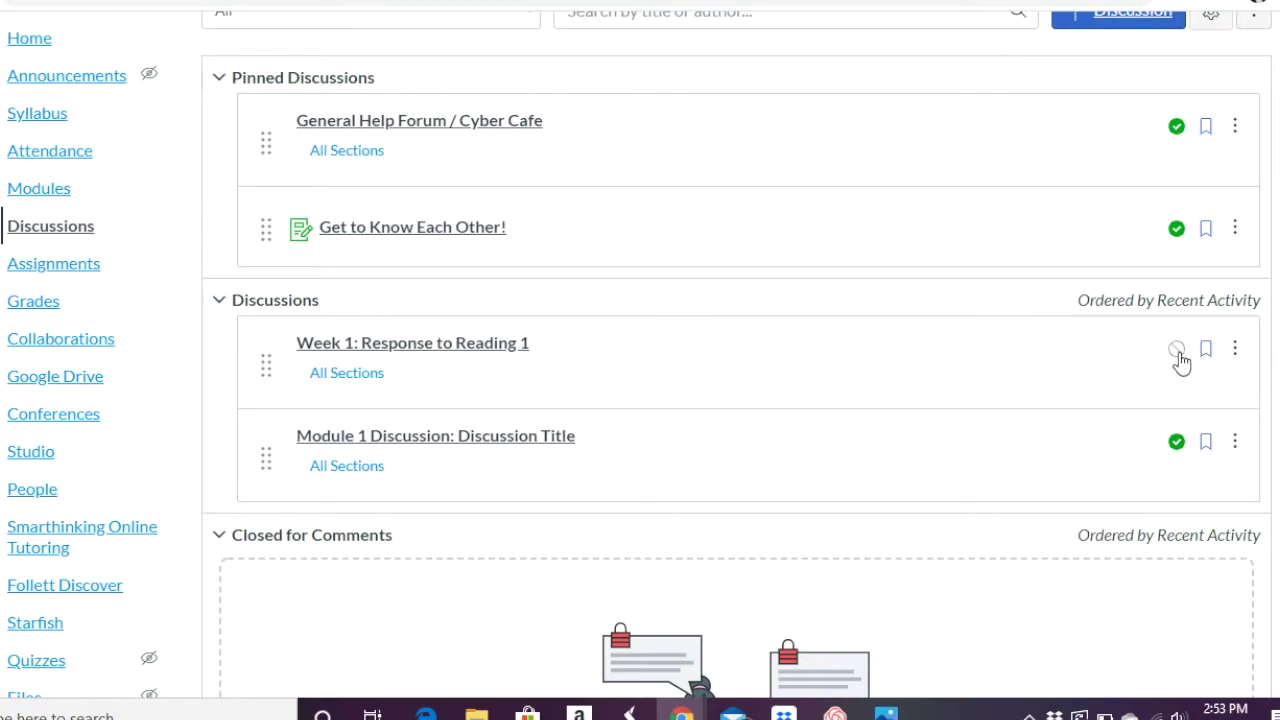
click(1178, 354)
scroll(886, 376, up, 2)
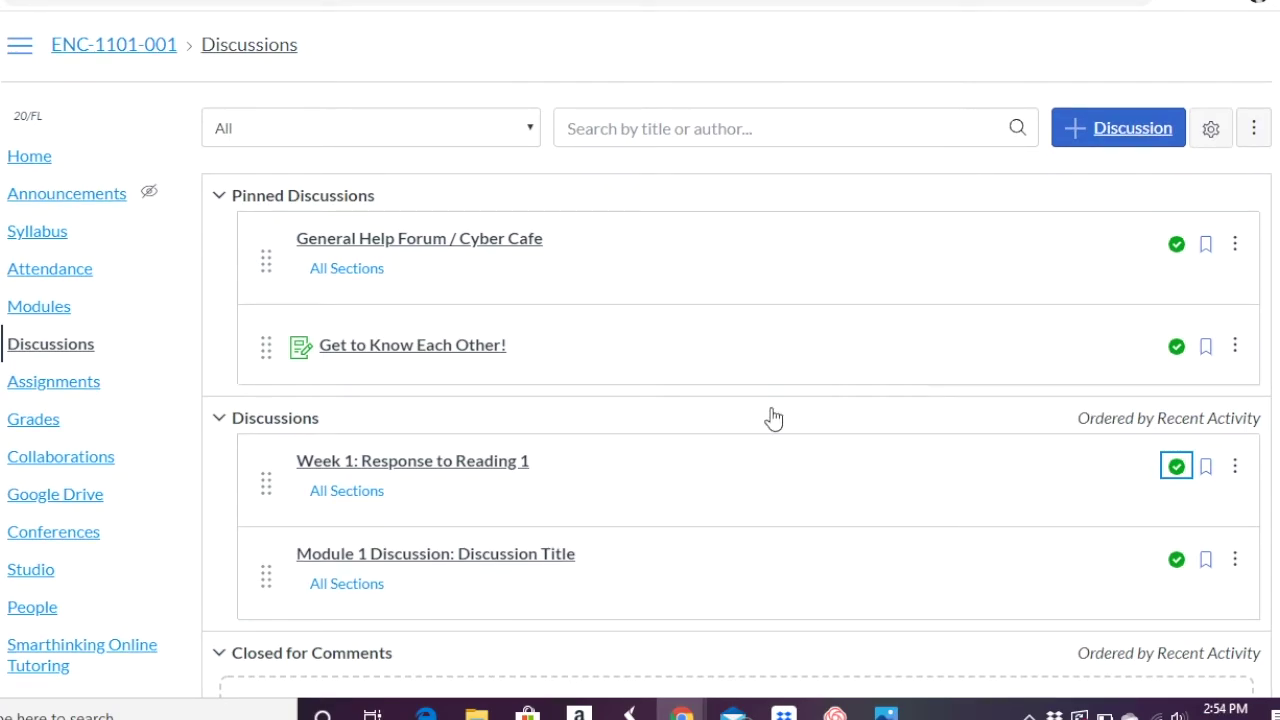
scroll(155, 528, down, 2)
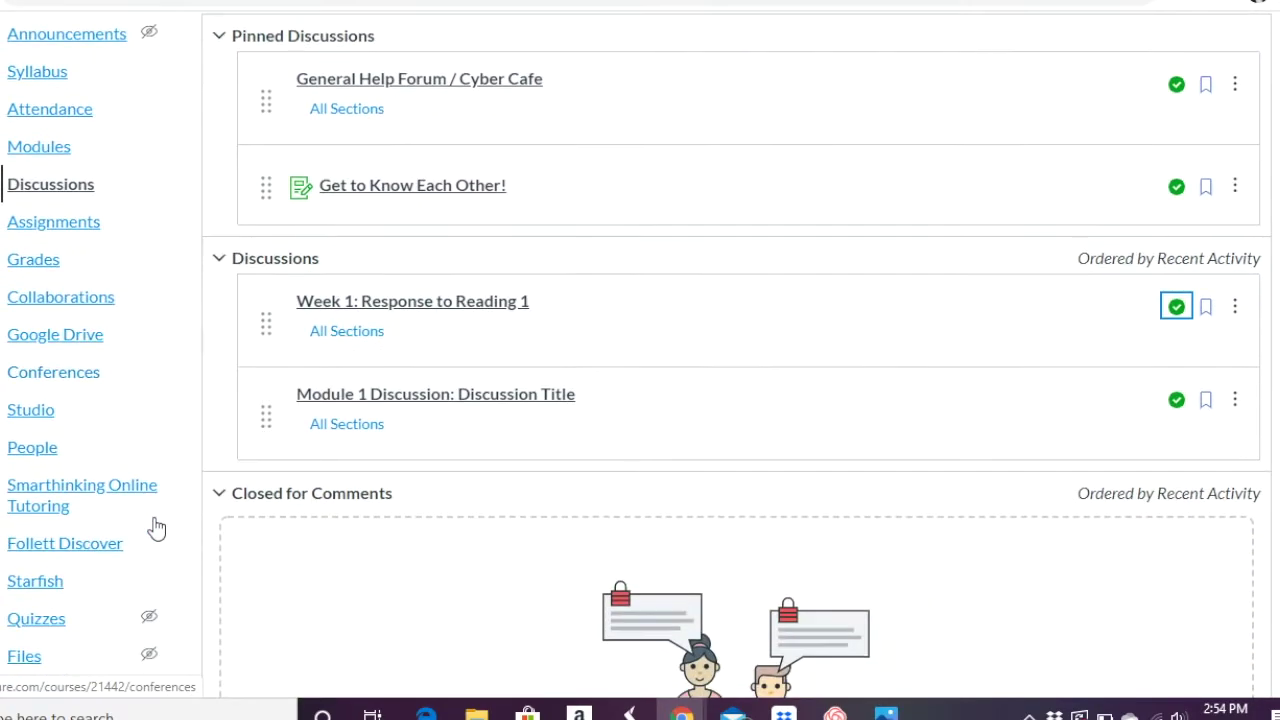
scroll(155, 528, up, 2)
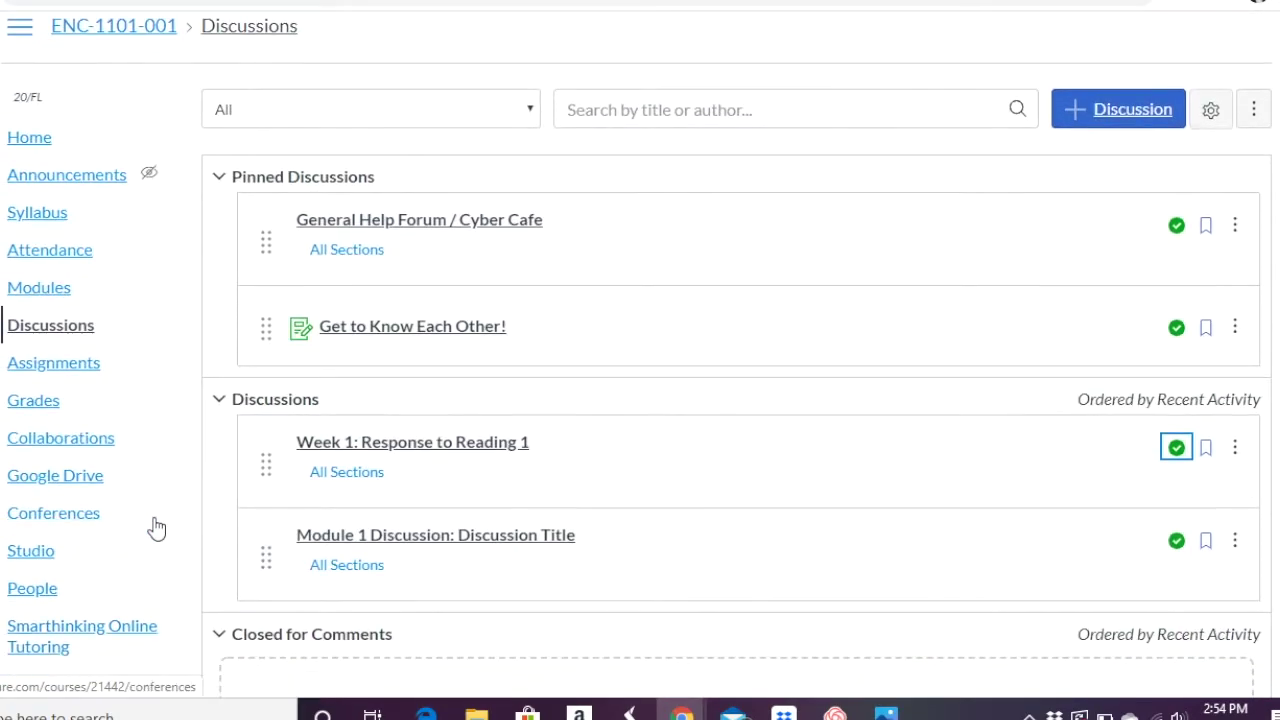
scroll(155, 528, down, 3)
click(30, 601)
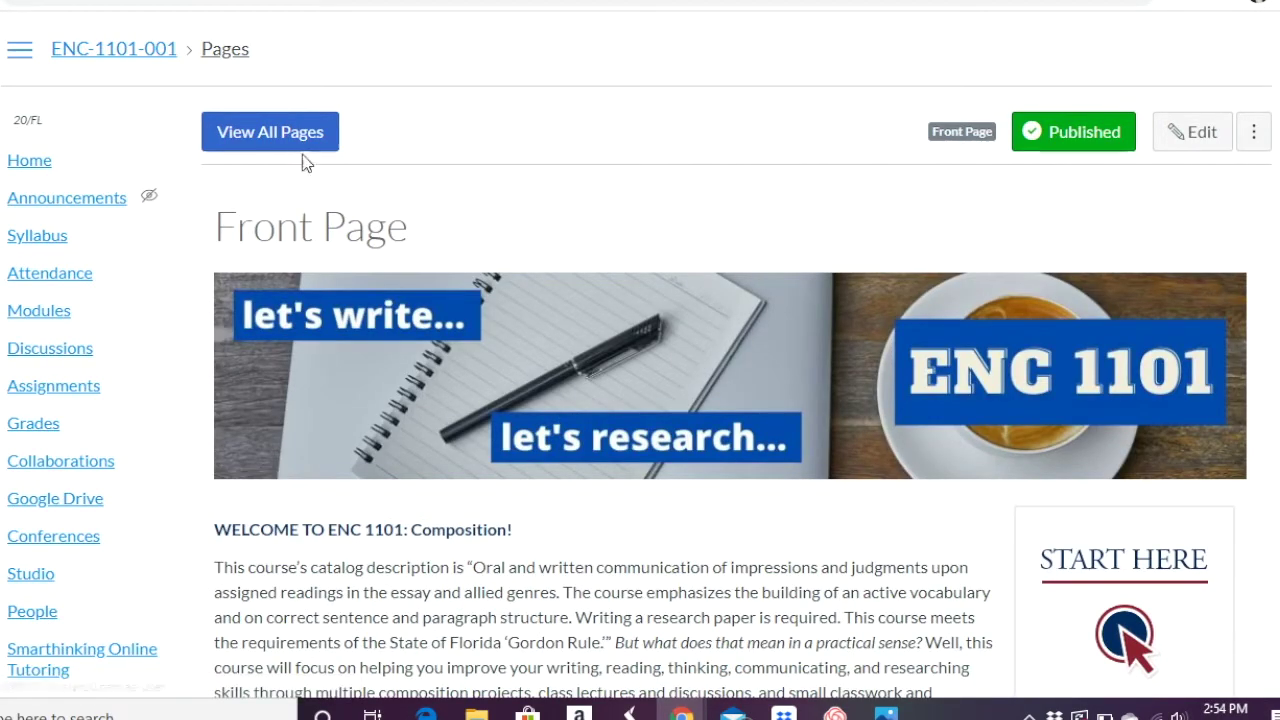
Open the Module/Week 1 page from the course pages list for editing.
click(289, 123)
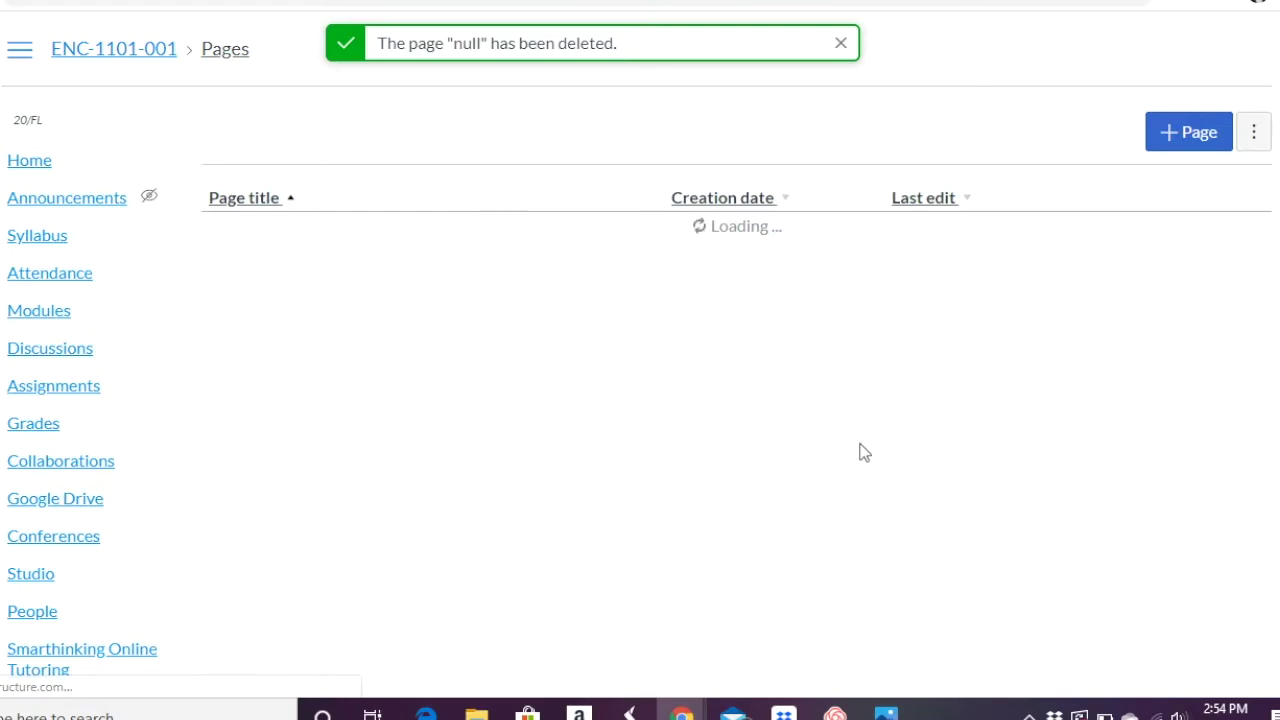
scroll(1019, 531, down, 15)
click(279, 430)
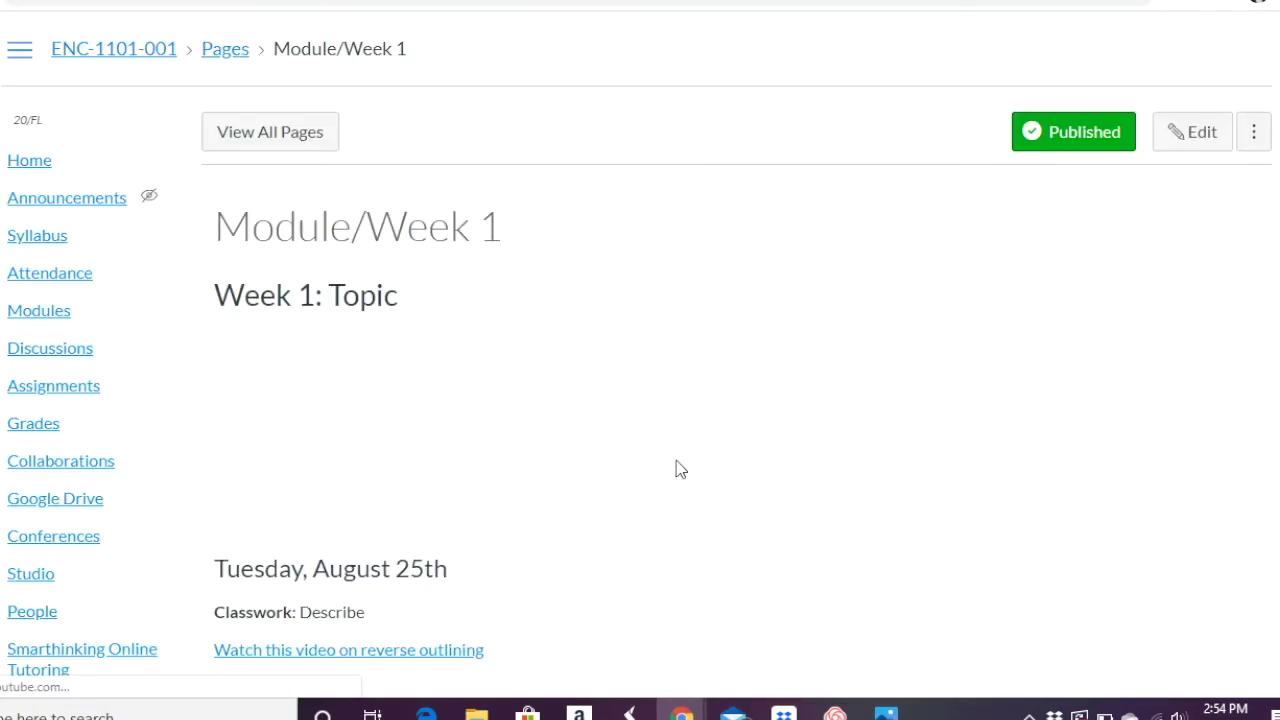
scroll(679, 467, down, 1)
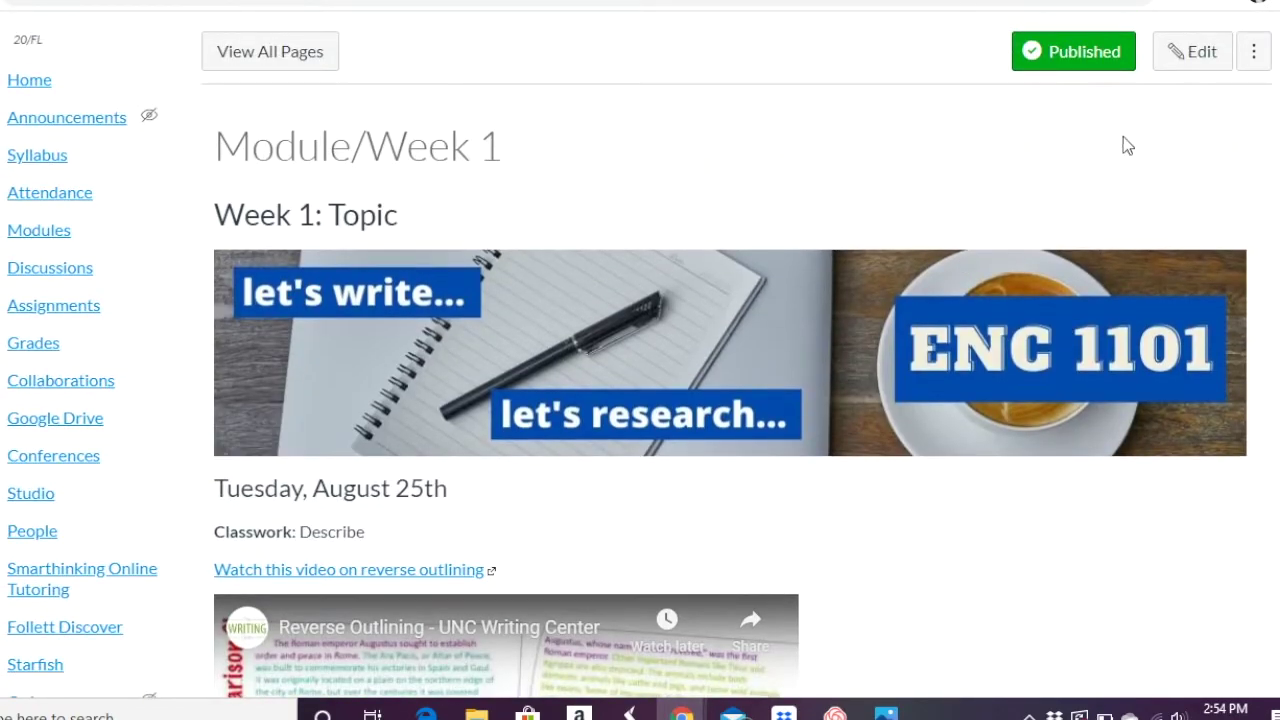
click(1197, 62)
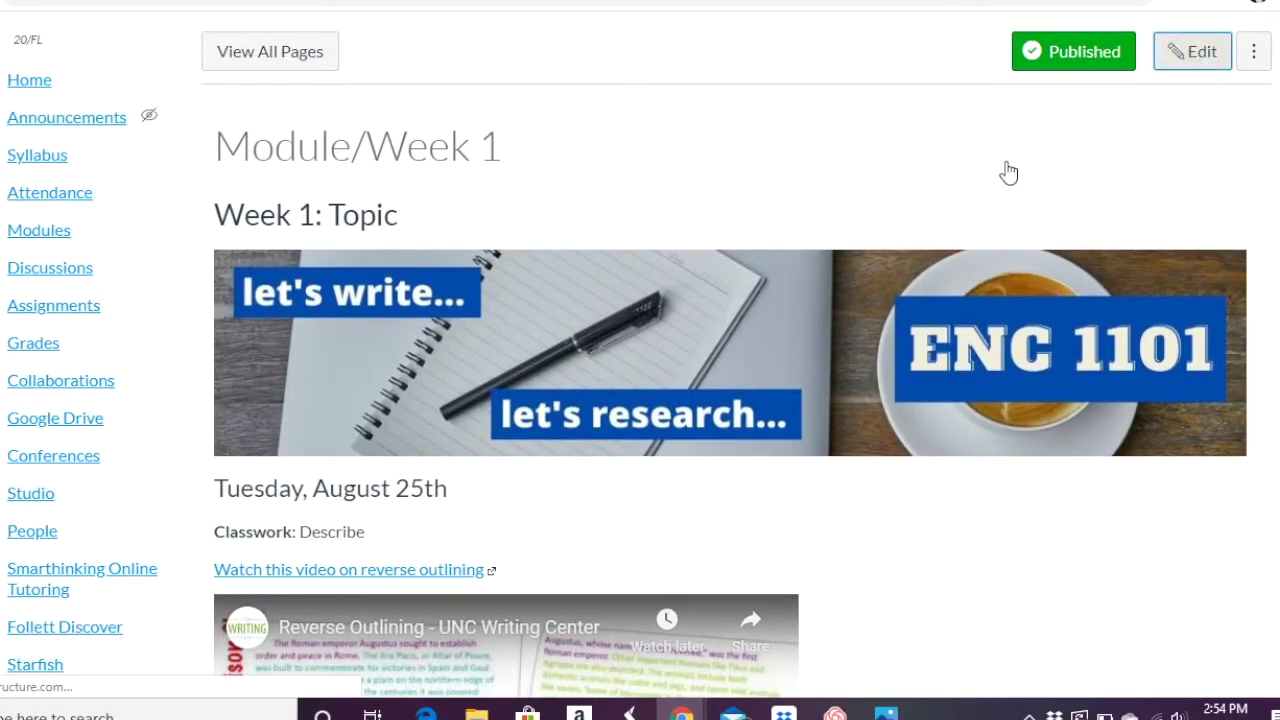
scroll(589, 370, down, 3)
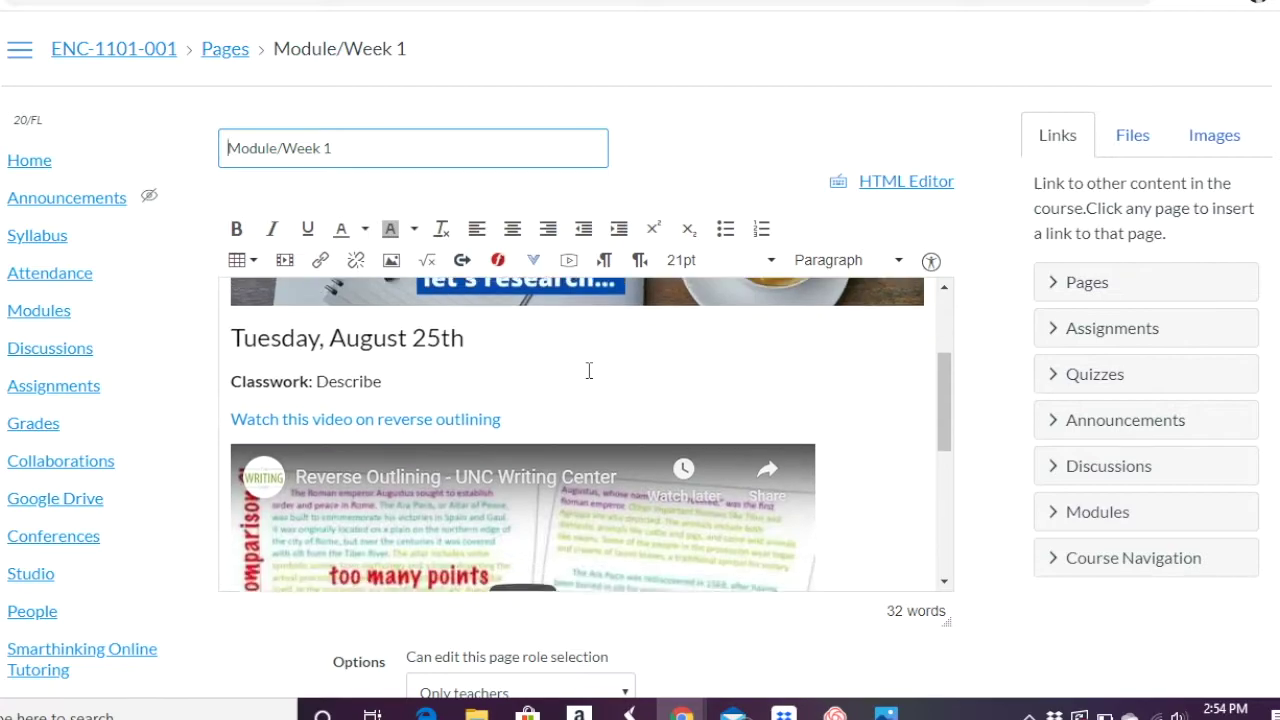
scroll(420, 390, down, 10)
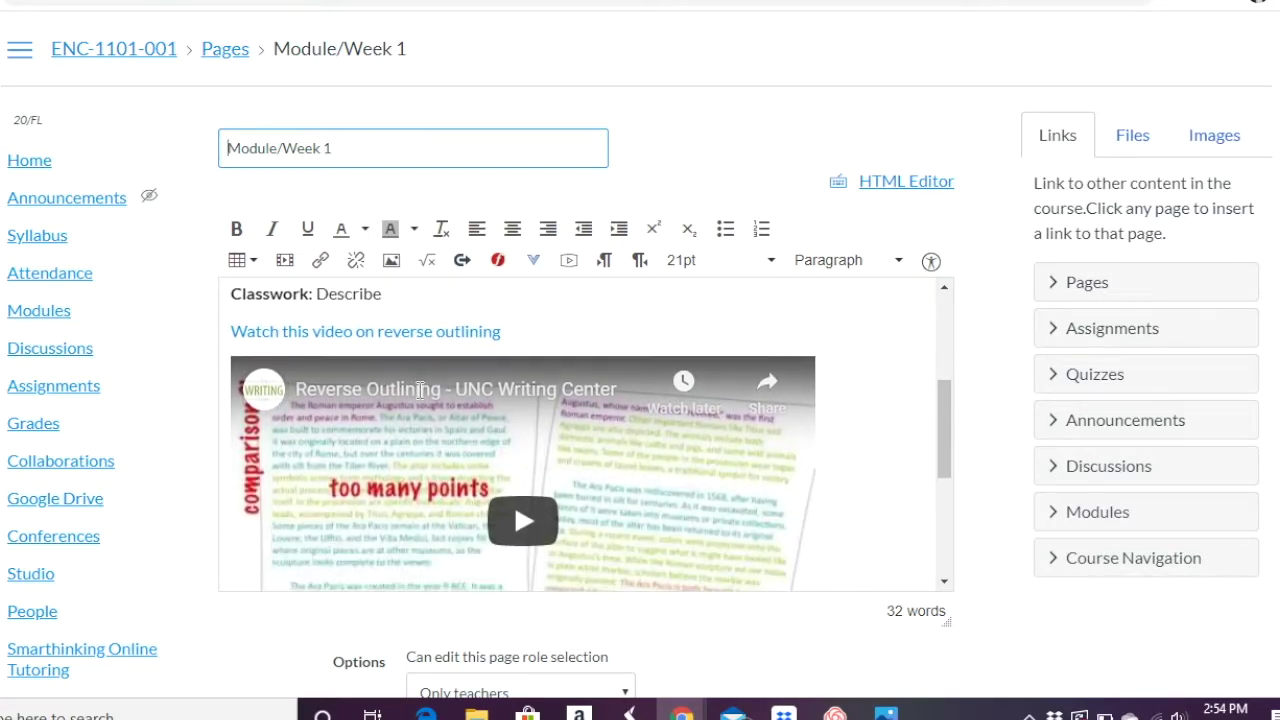
scroll(420, 390, down, 2)
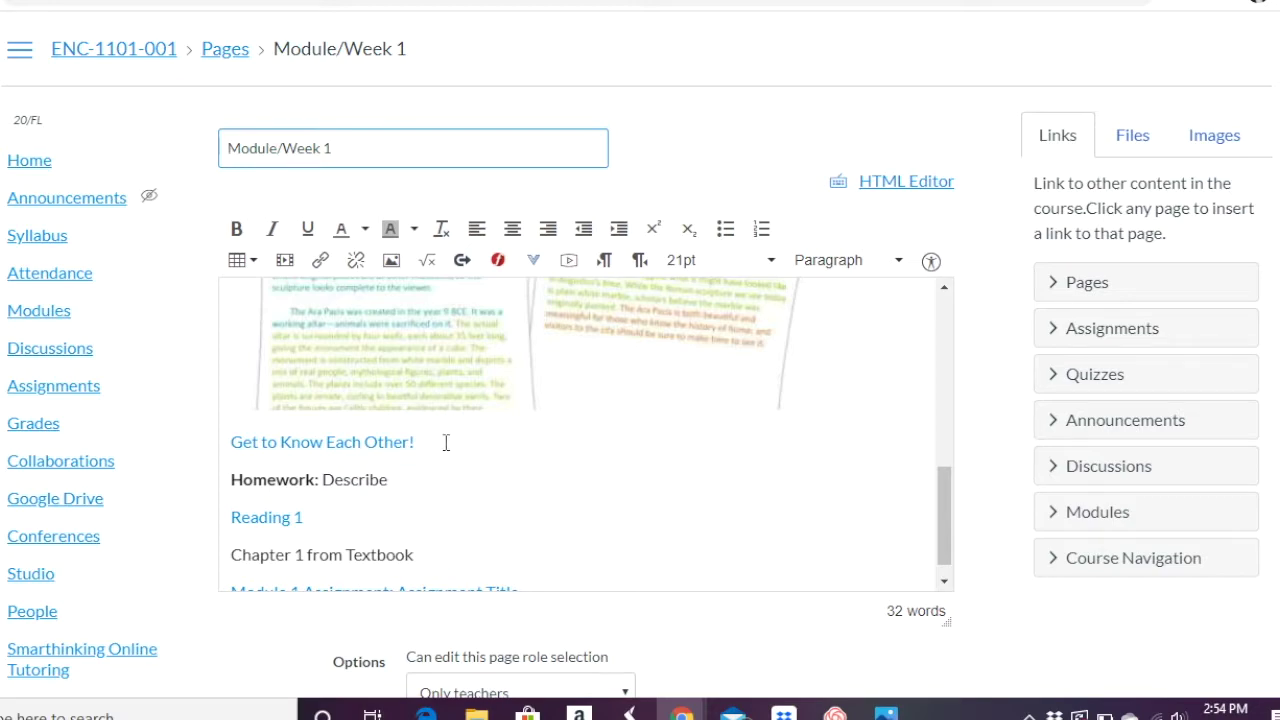
scroll(432, 480, down, 1)
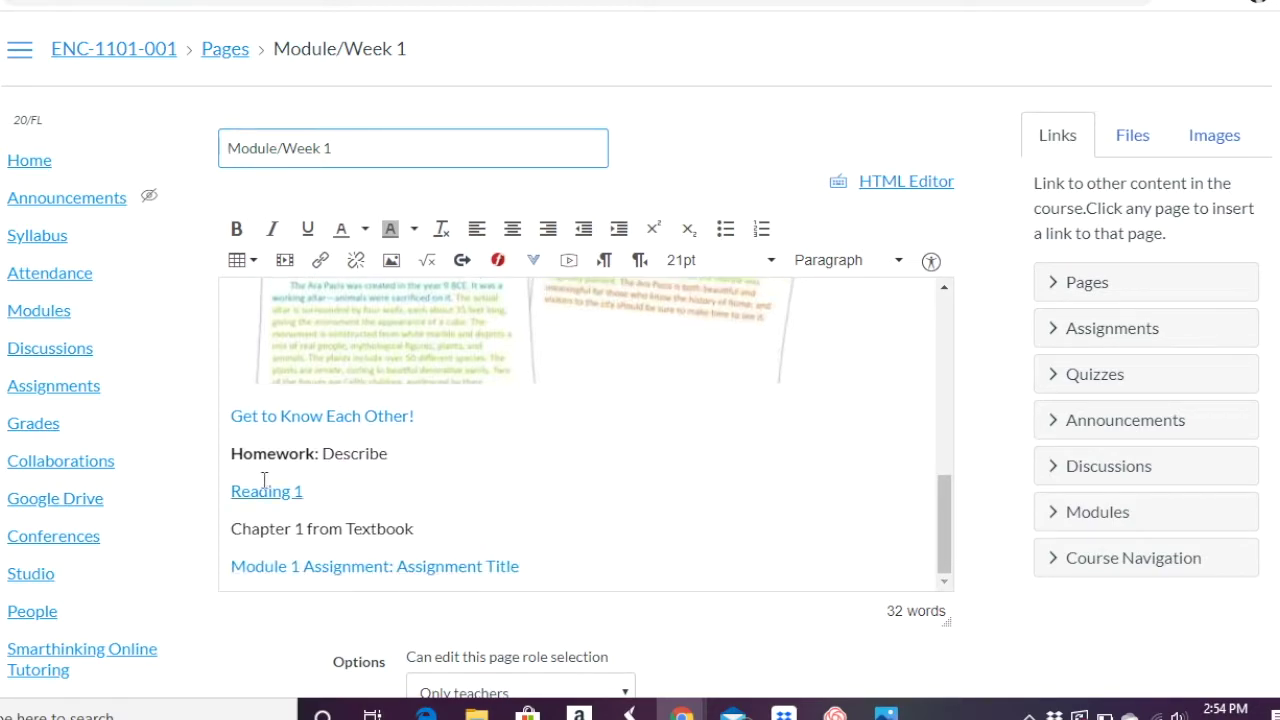
Link the Week 1: Response to Reading 1 discussion below 'Chapter 1 from Textbook' and save.
click(437, 533)
key(ctrl+z)
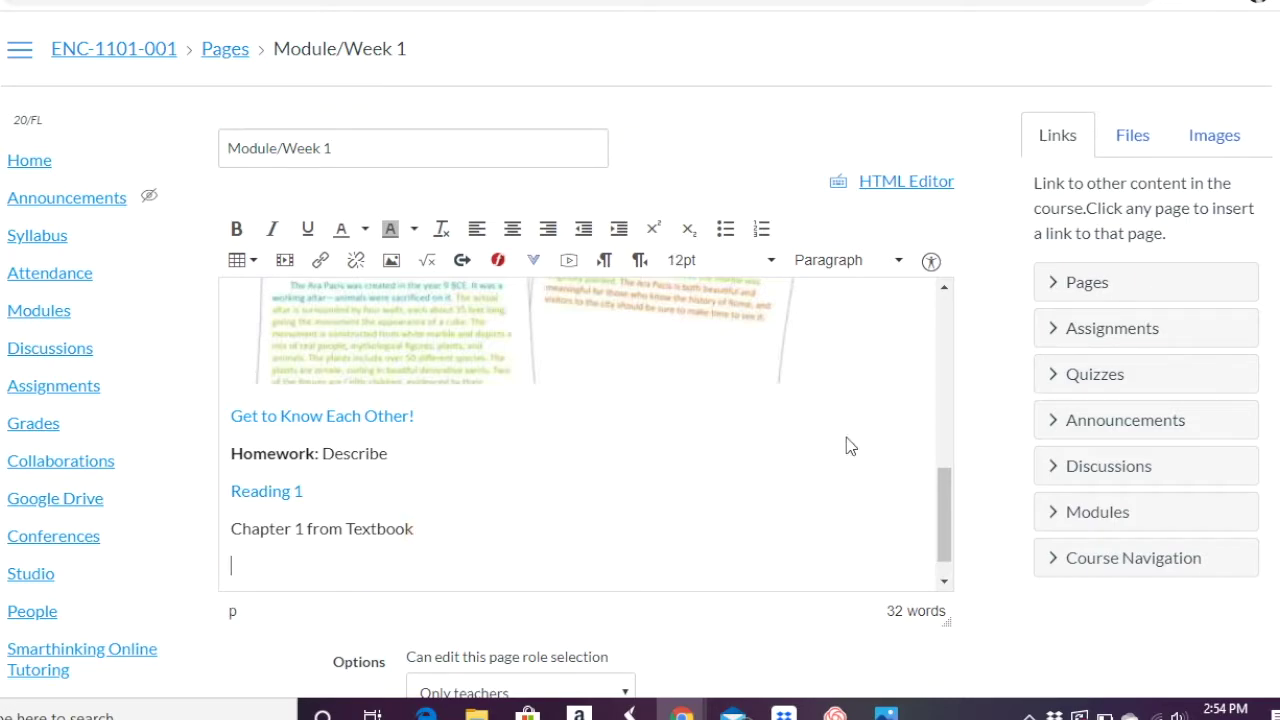
click(1058, 466)
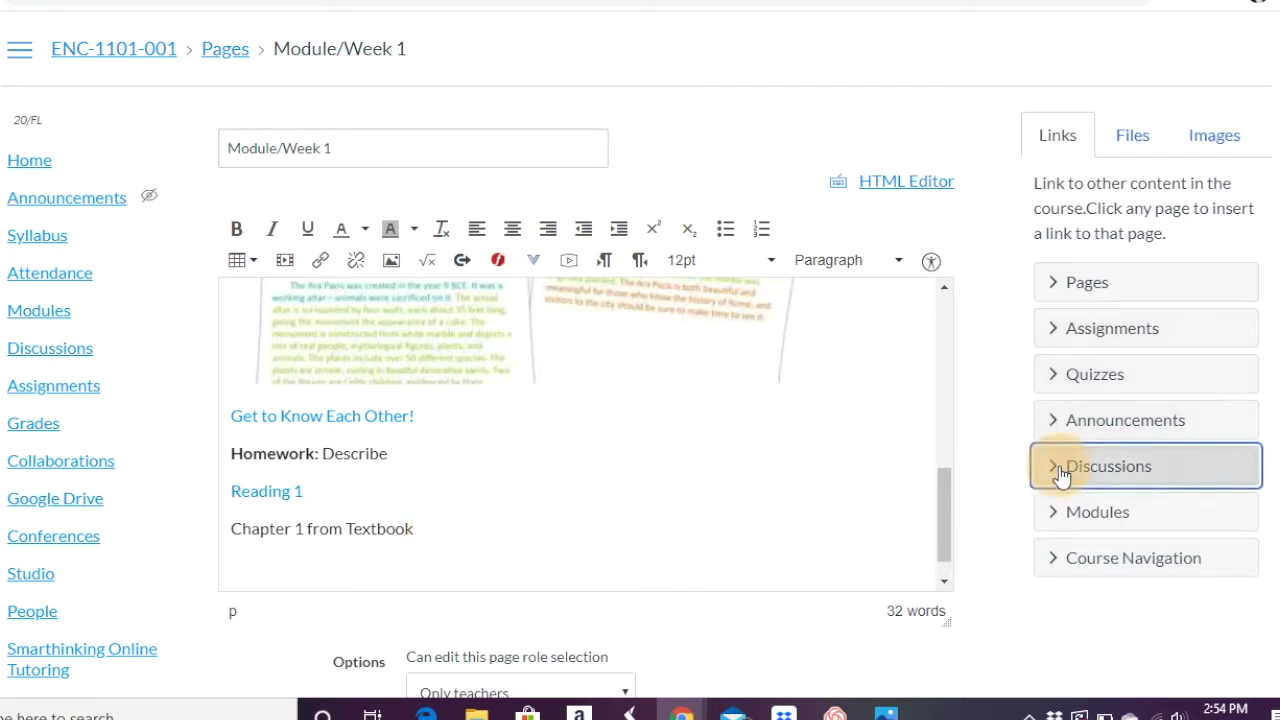
scroll(1062, 475, down, 1)
scroll(1062, 475, down, 2)
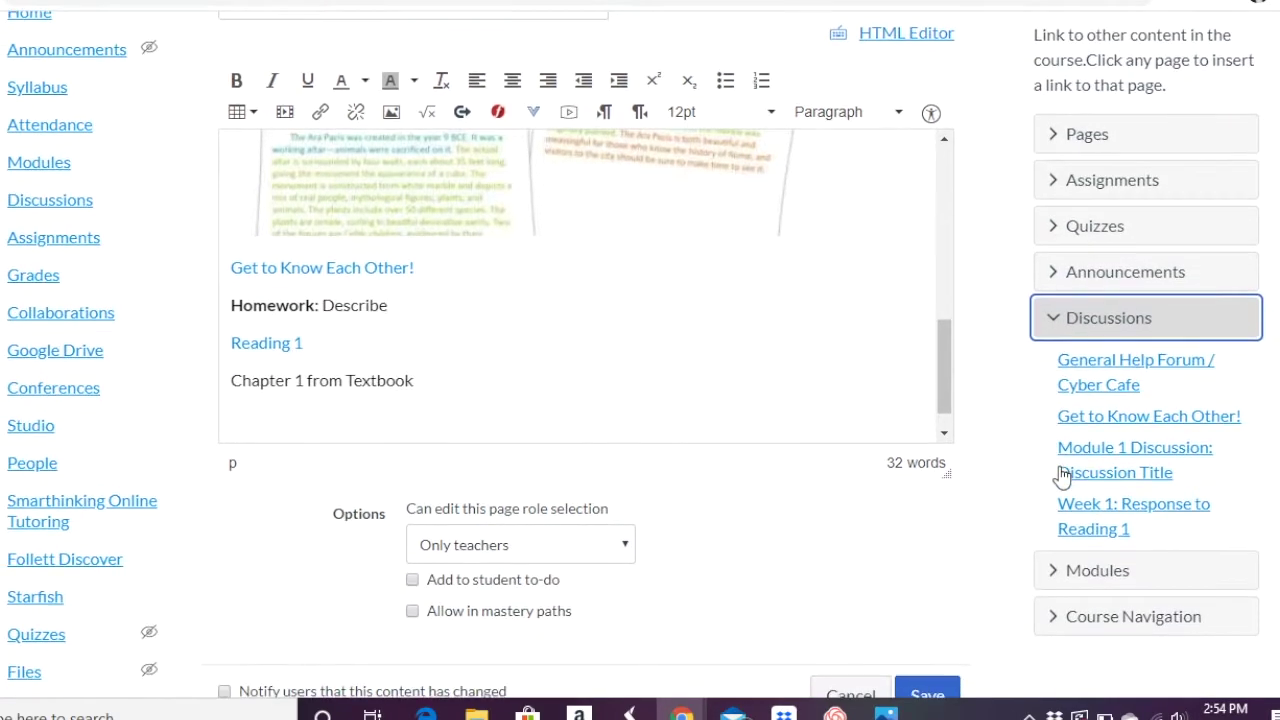
click(1088, 512)
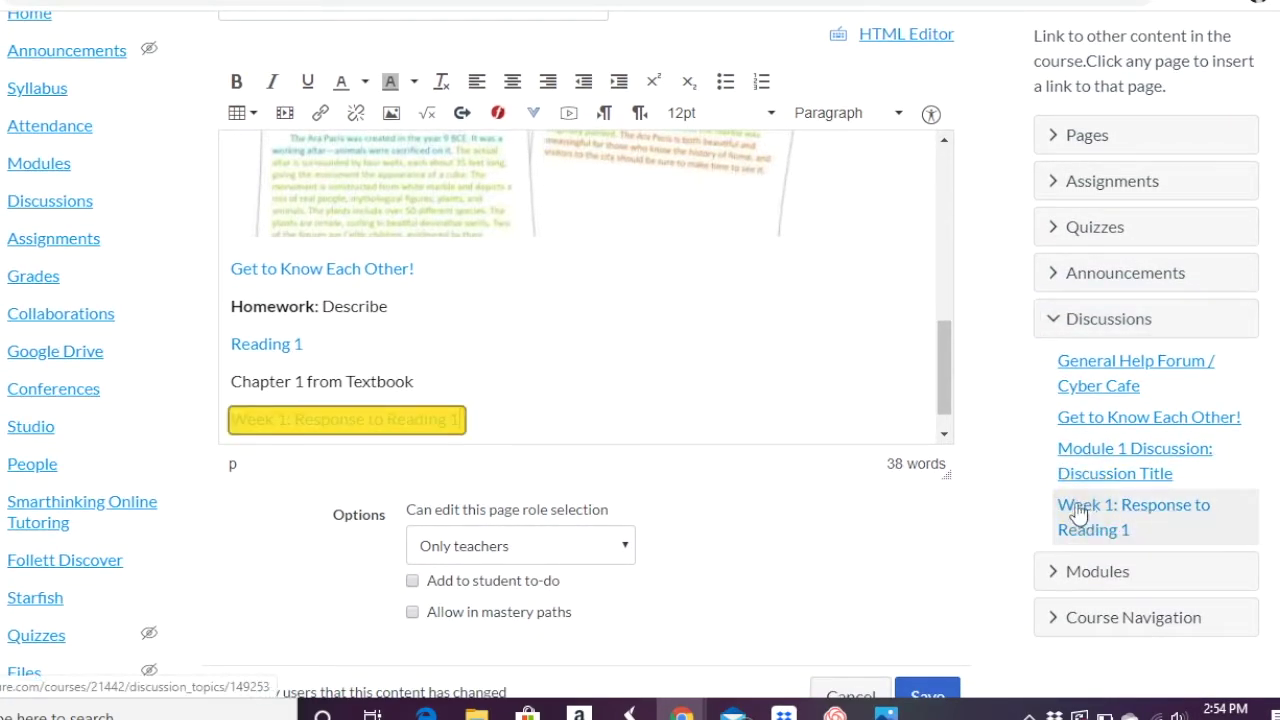
click(504, 373)
scroll(496, 370, down, 2)
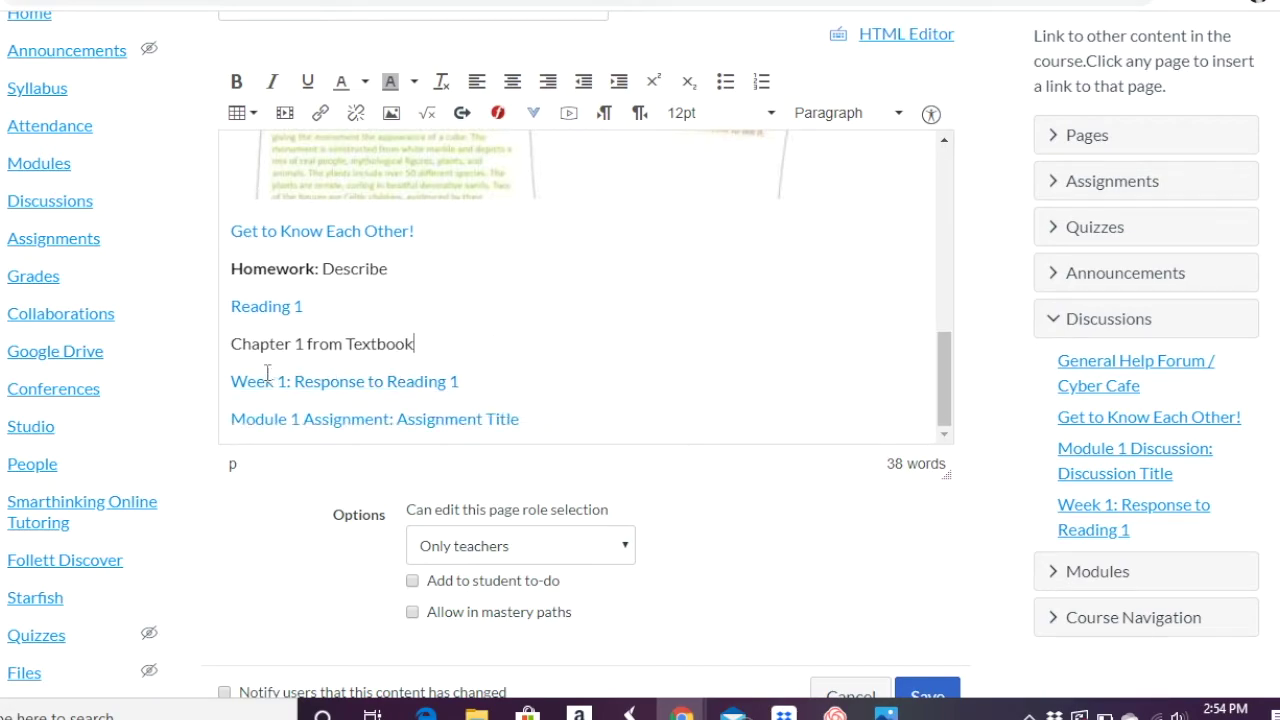
click(914, 697)
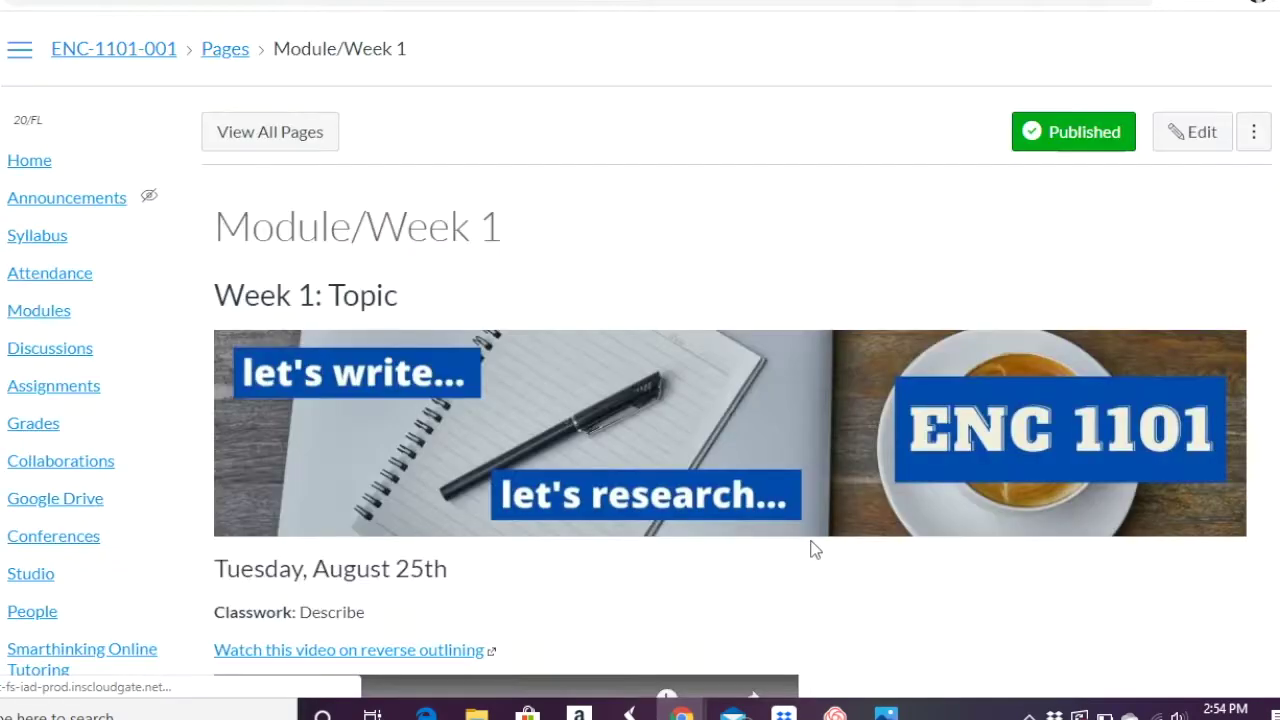
Follow the page's new 'Week 1: Response to Reading 1' link to the discussion.
scroll(809, 546, down, 6)
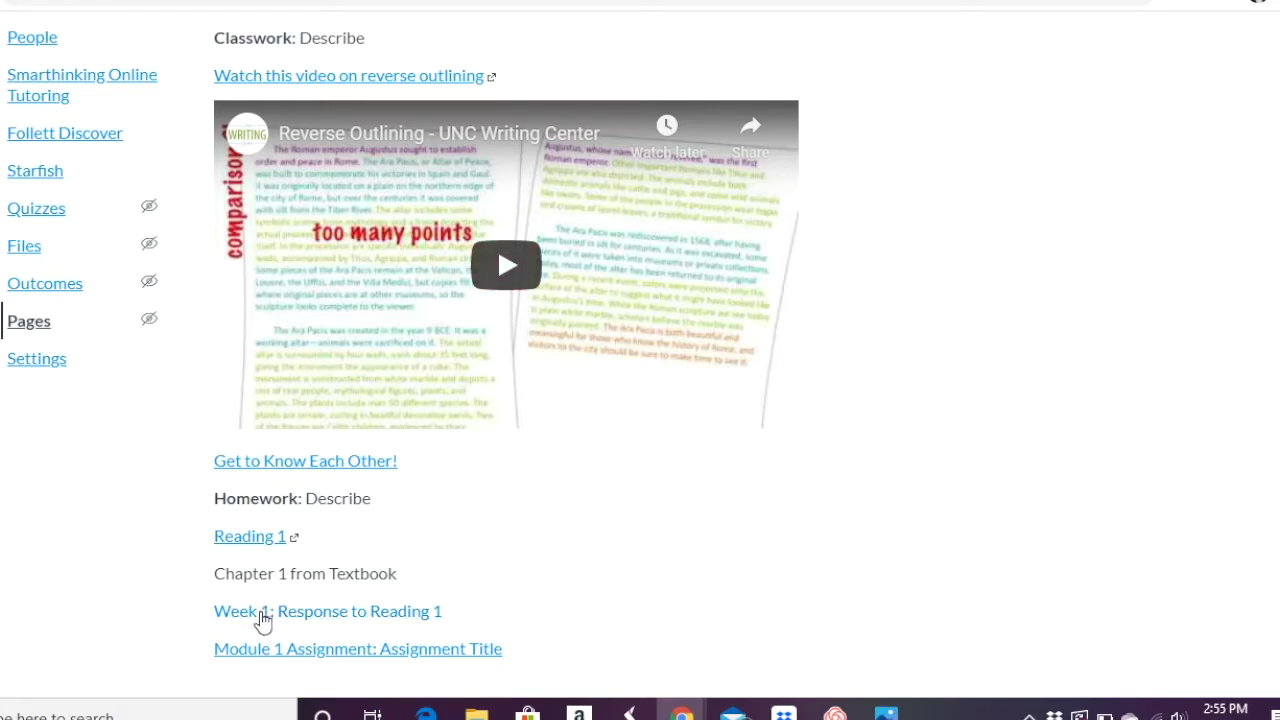
click(262, 620)
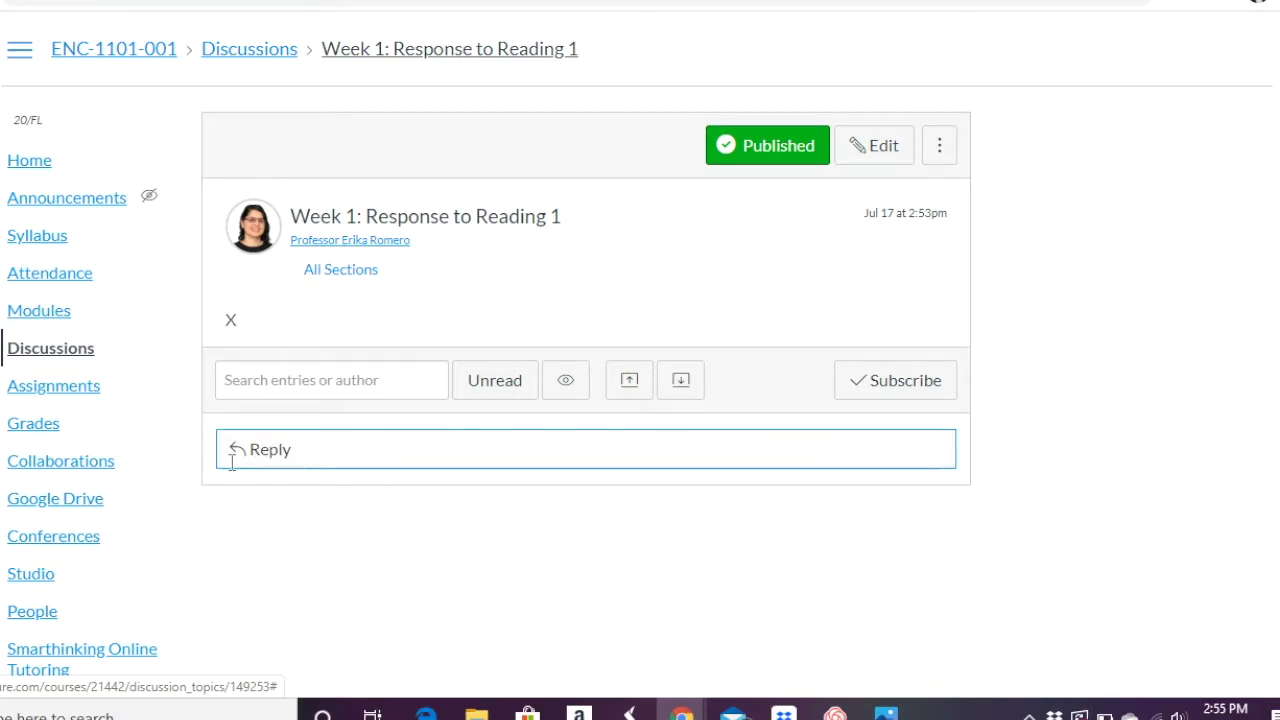
click(267, 457)
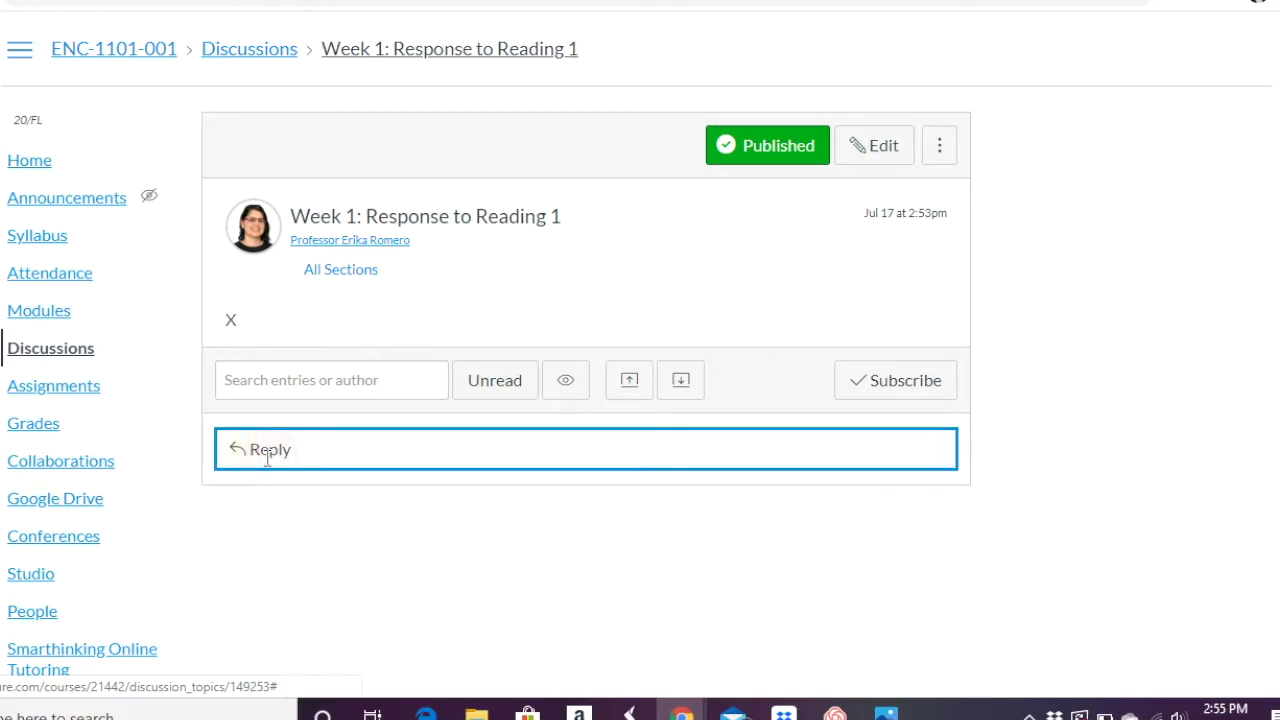
click(353, 564)
text(X)
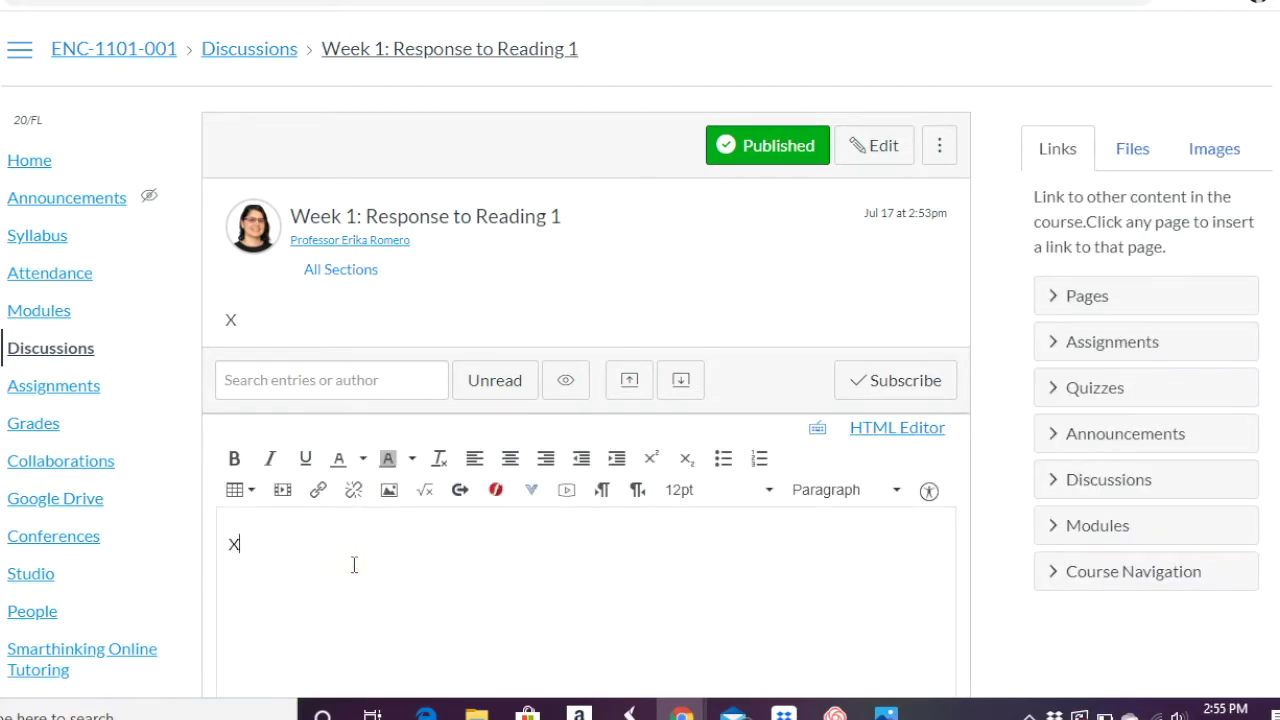
scroll(353, 564, down, 3)
click(922, 622)
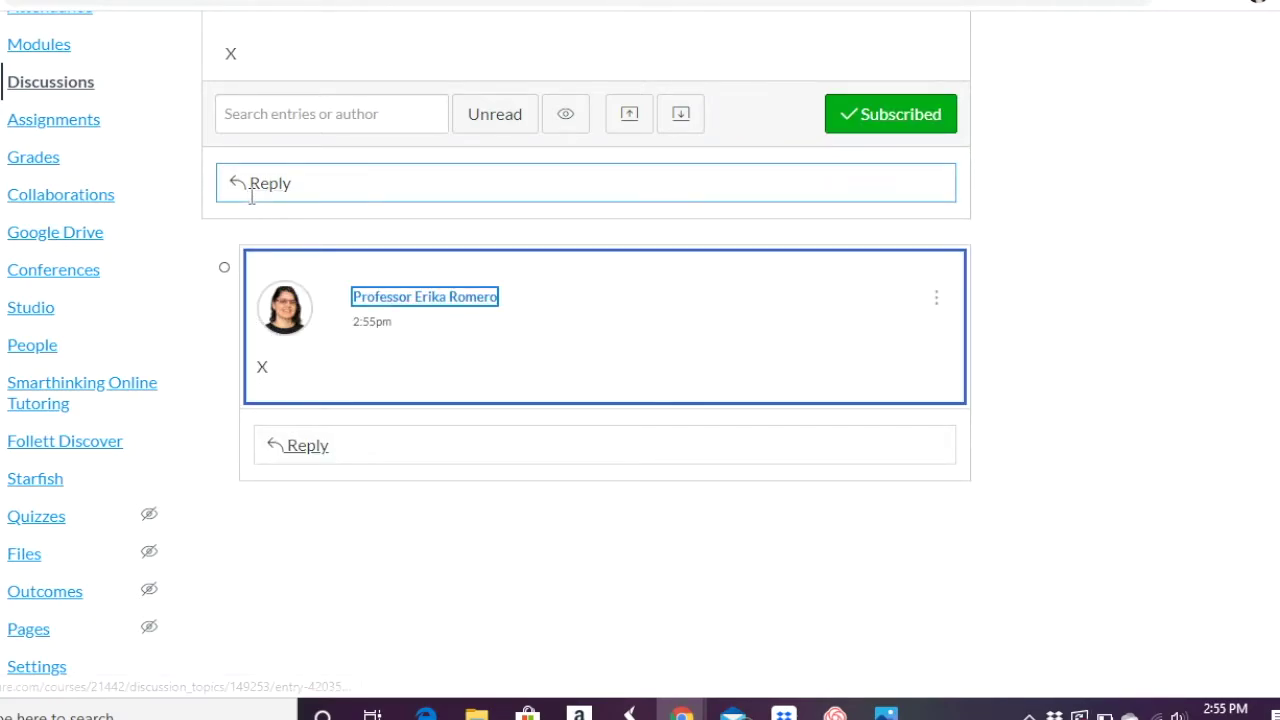
click(252, 190)
click(337, 410)
text(Y)
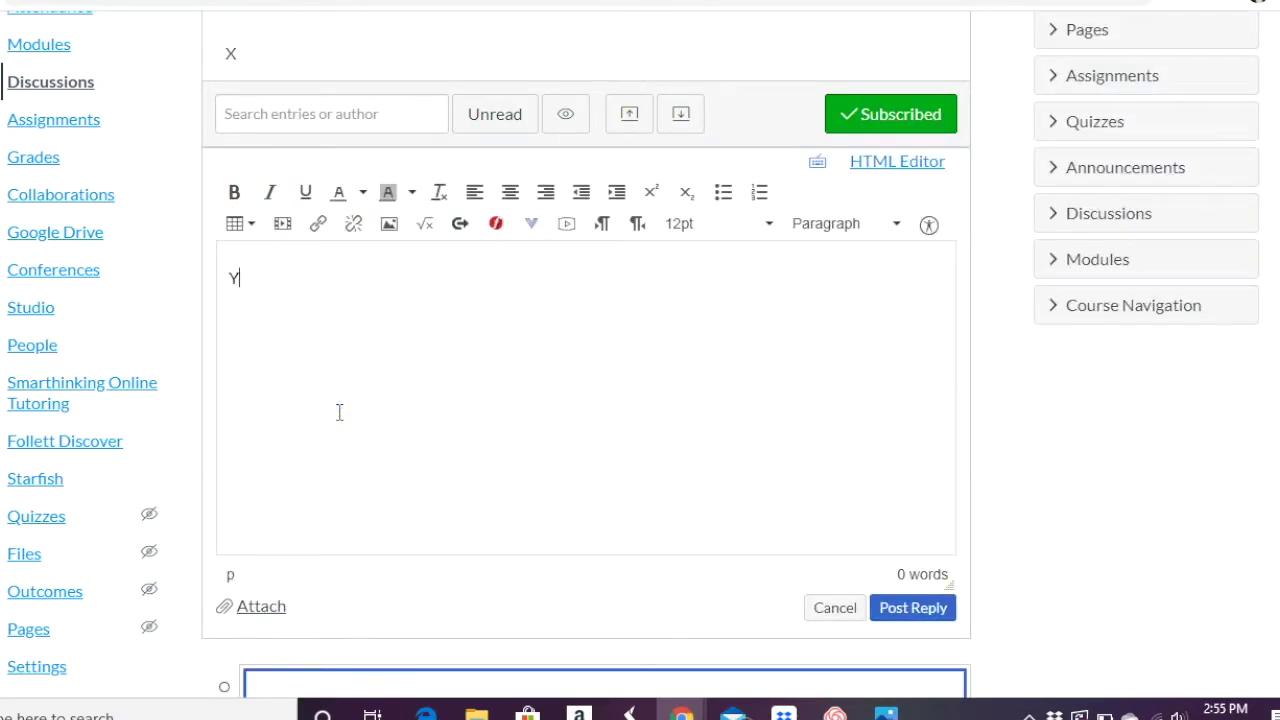
click(908, 612)
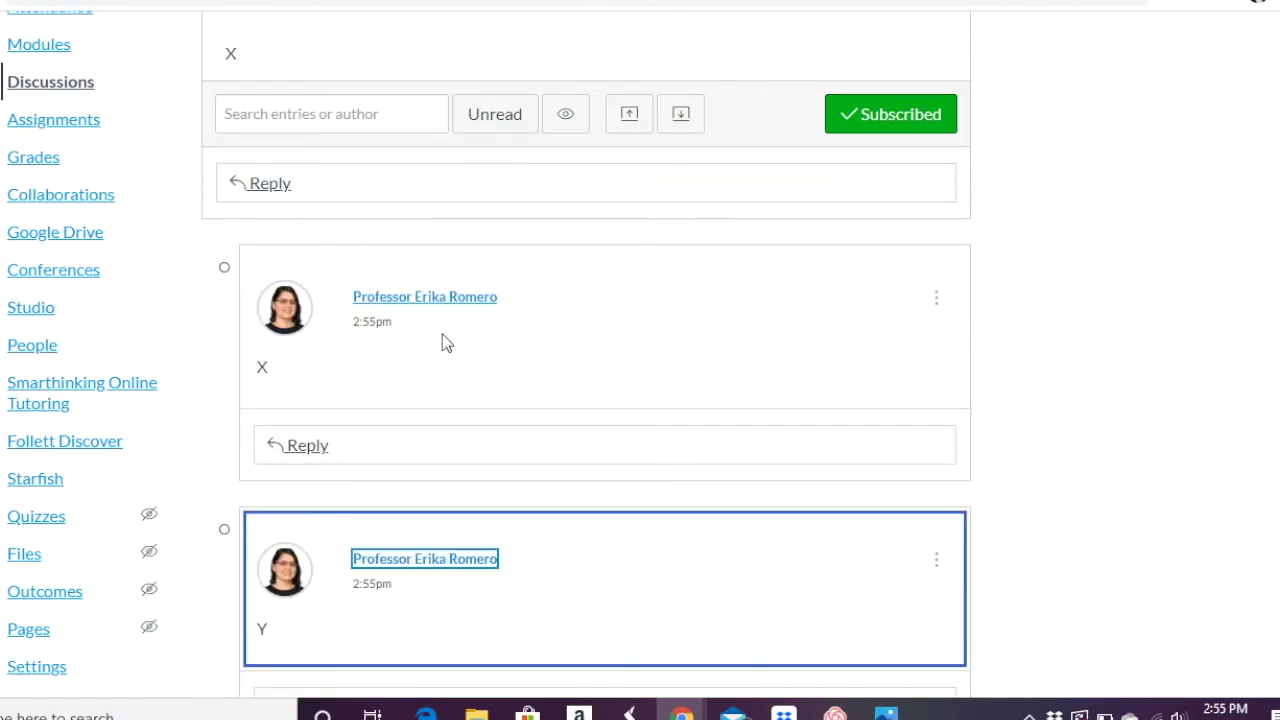
scroll(388, 428, down, 1)
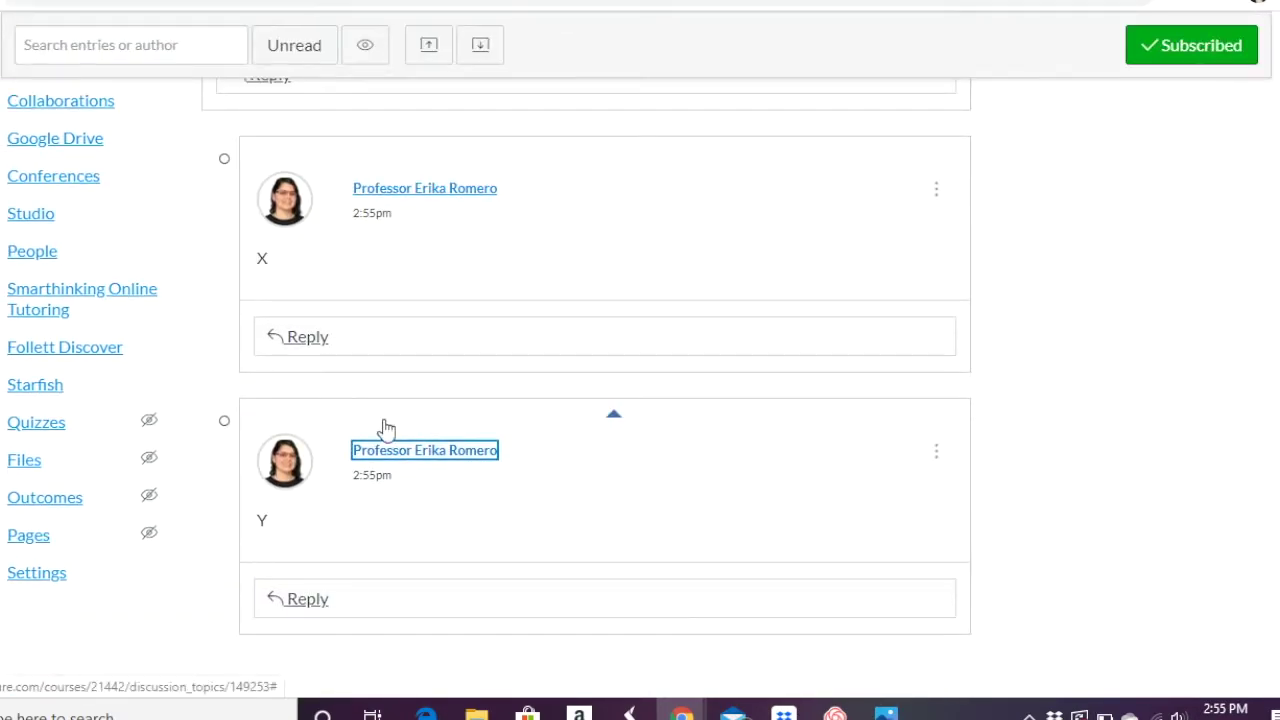
click(301, 605)
scroll(320, 611, down, 2)
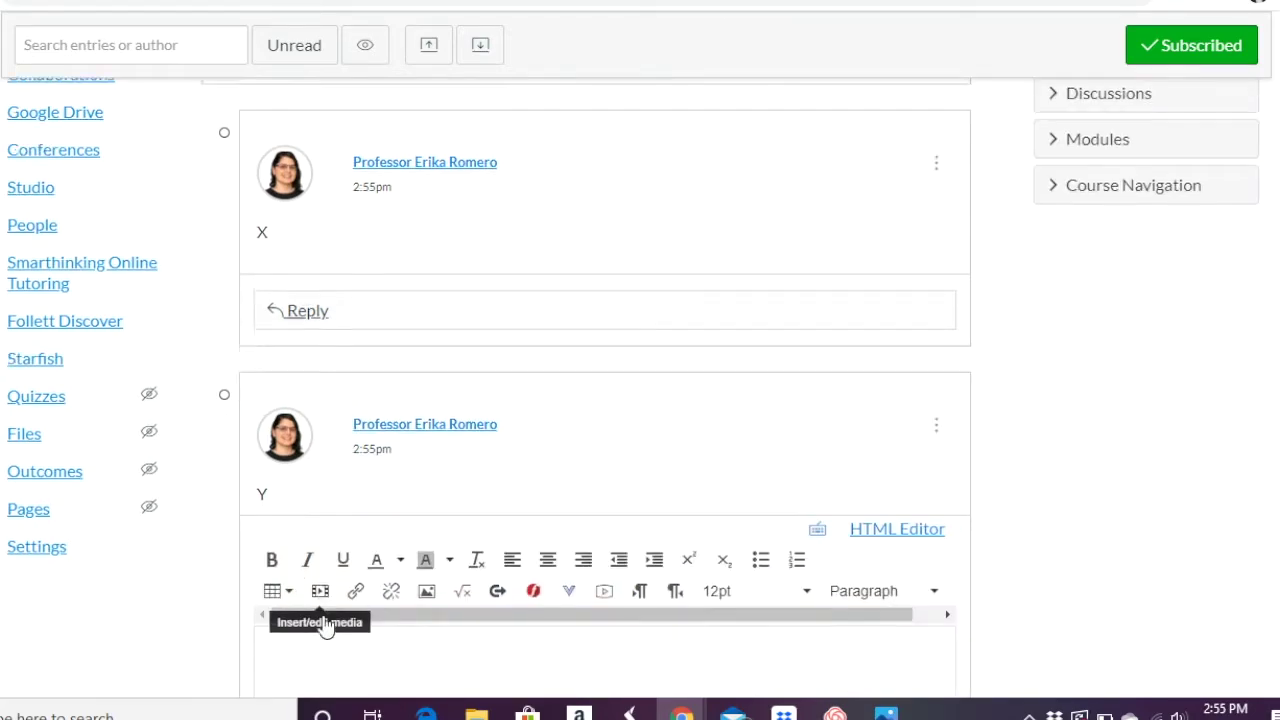
text(Z)
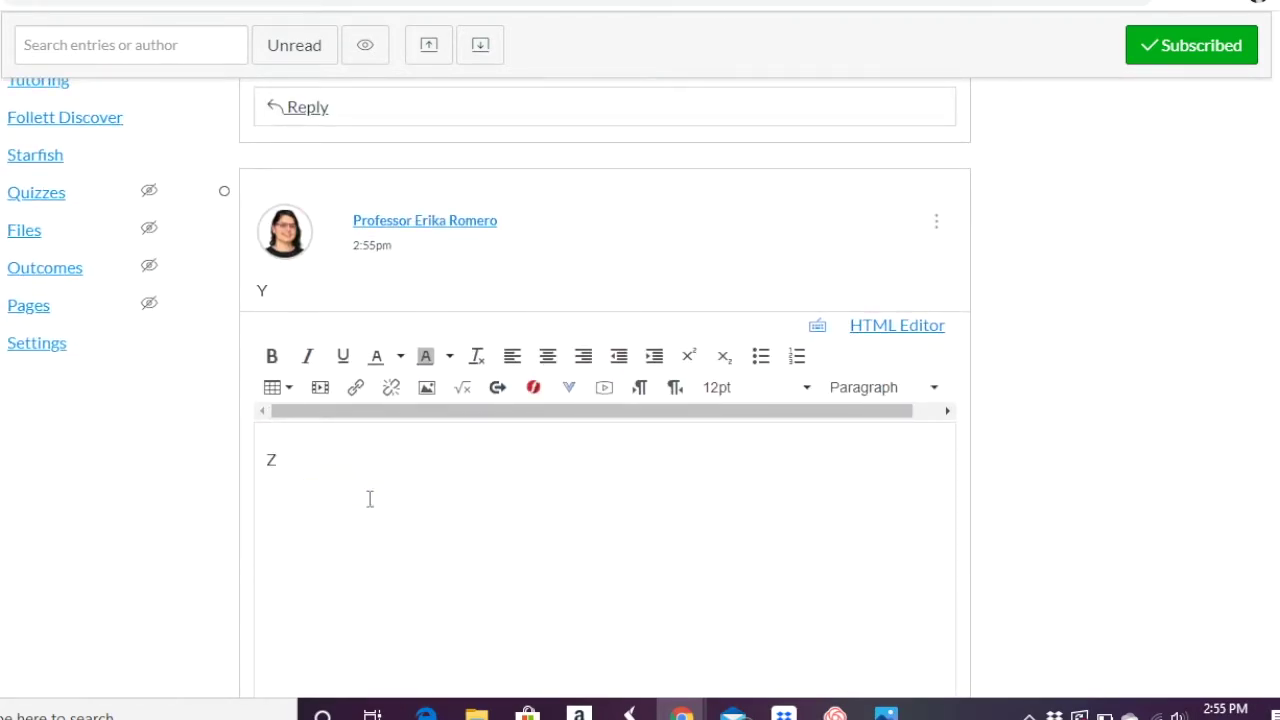
scroll(395, 500, down, 2)
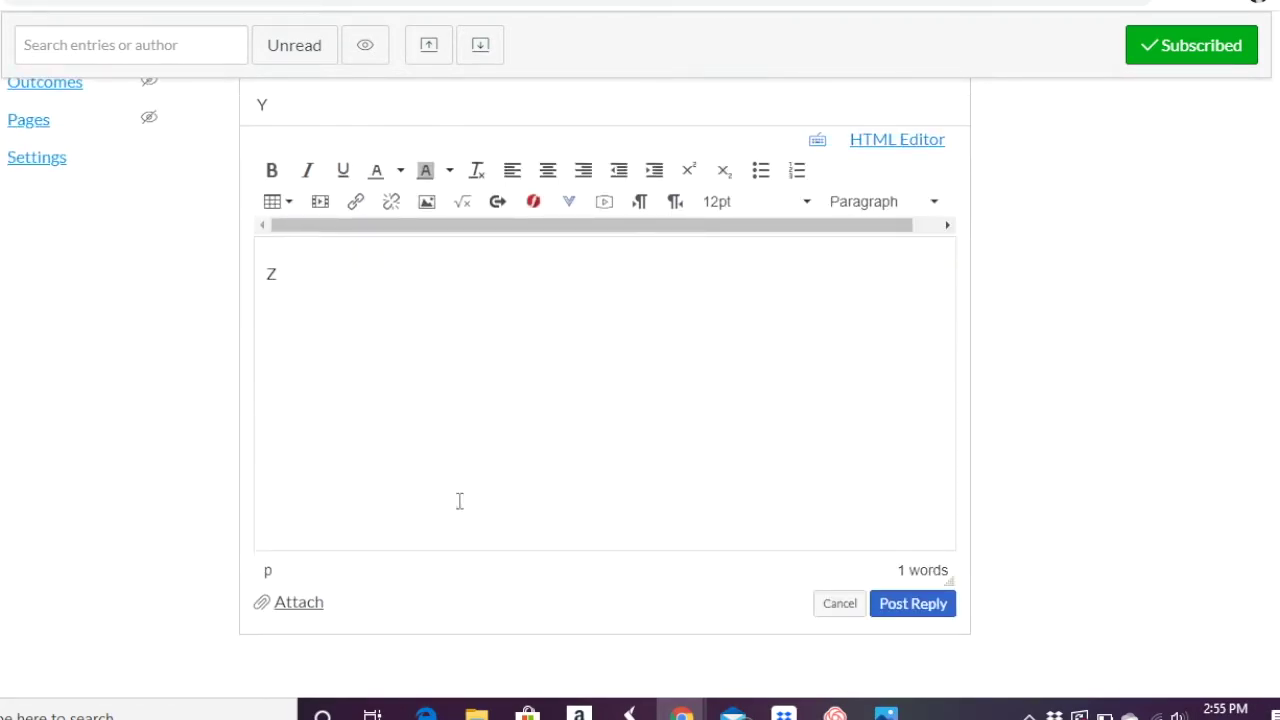
click(926, 603)
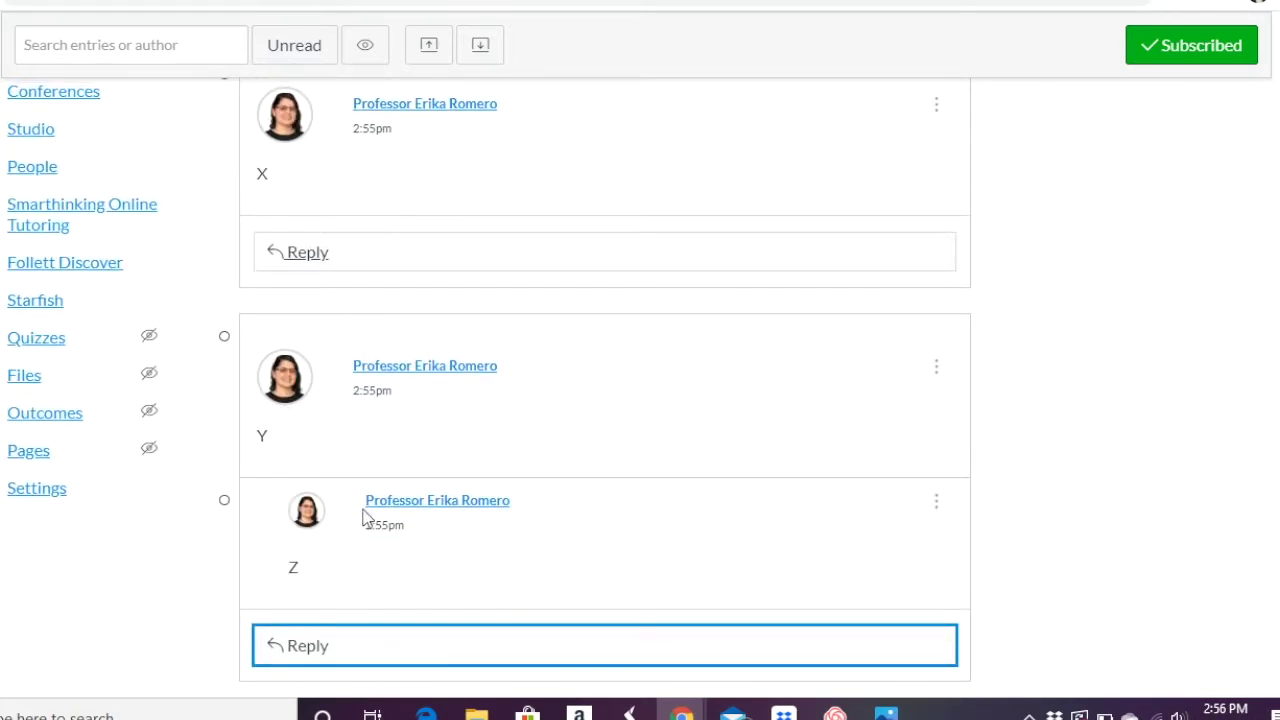
Collapse the replies, expand them again, then collapse them into summary rows.
scroll(1047, 421, up, 1)
scroll(1047, 421, up, 3)
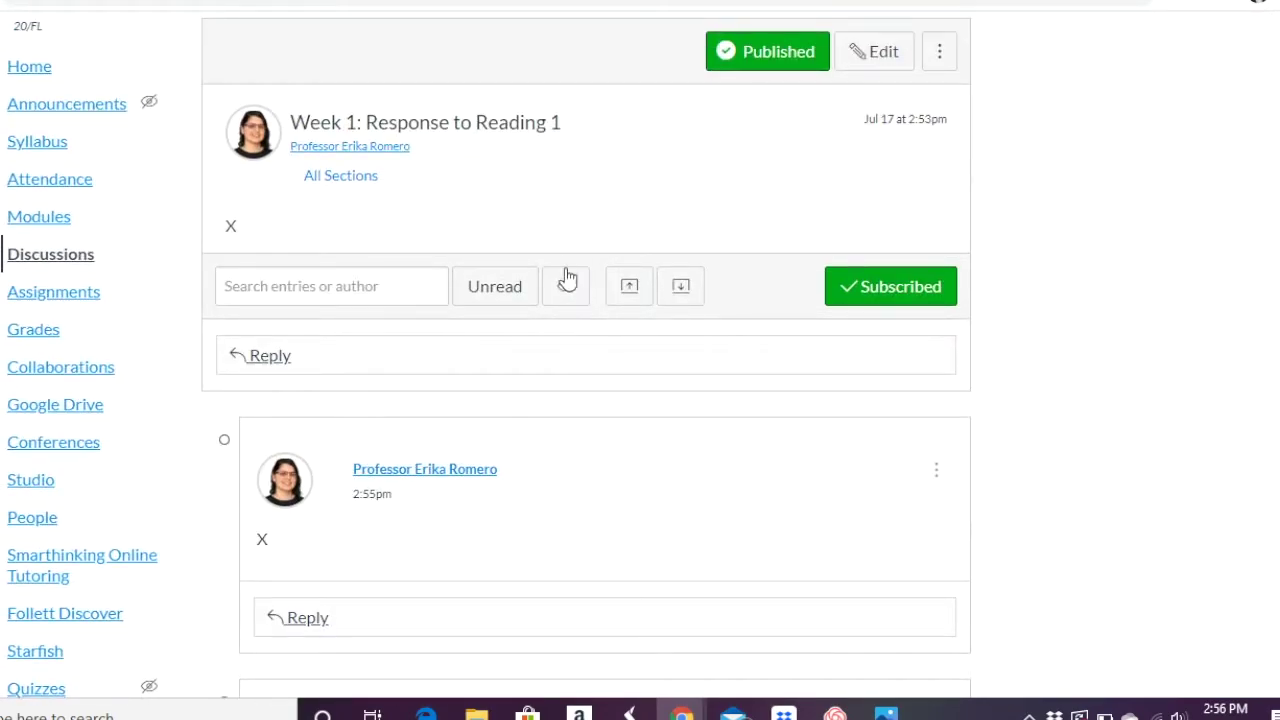
click(634, 295)
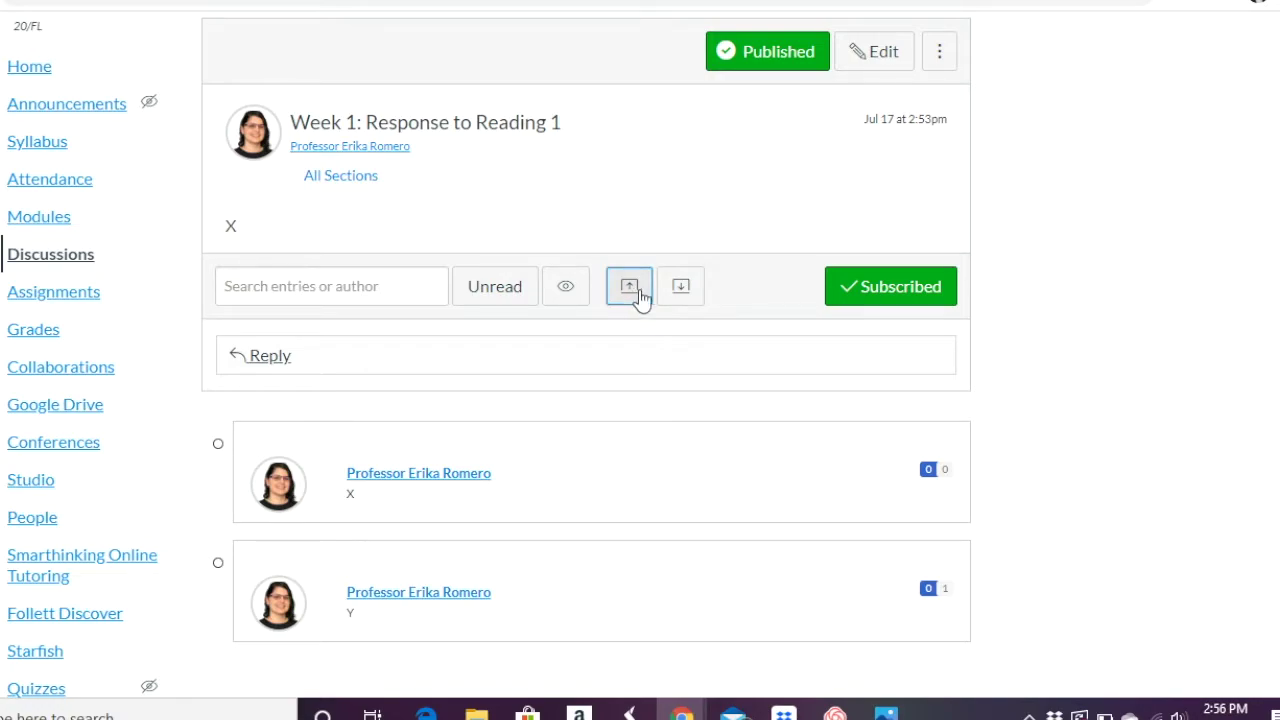
click(678, 292)
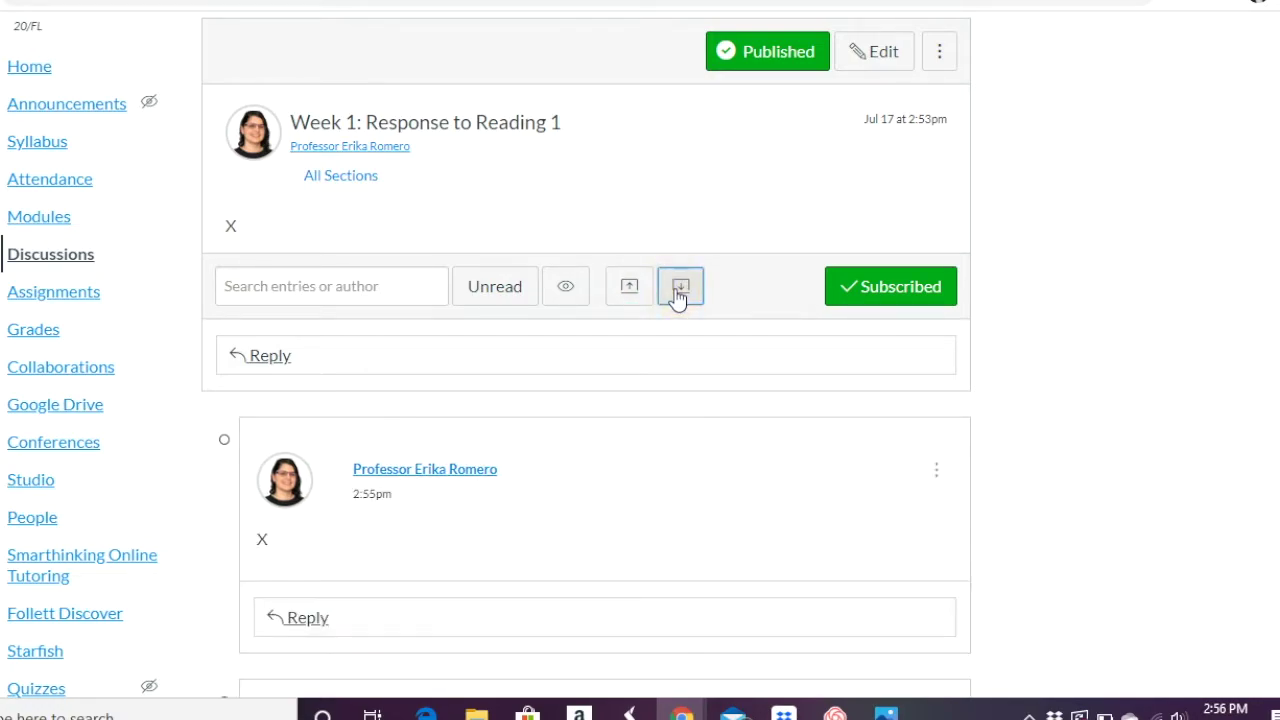
scroll(678, 293, down, 4)
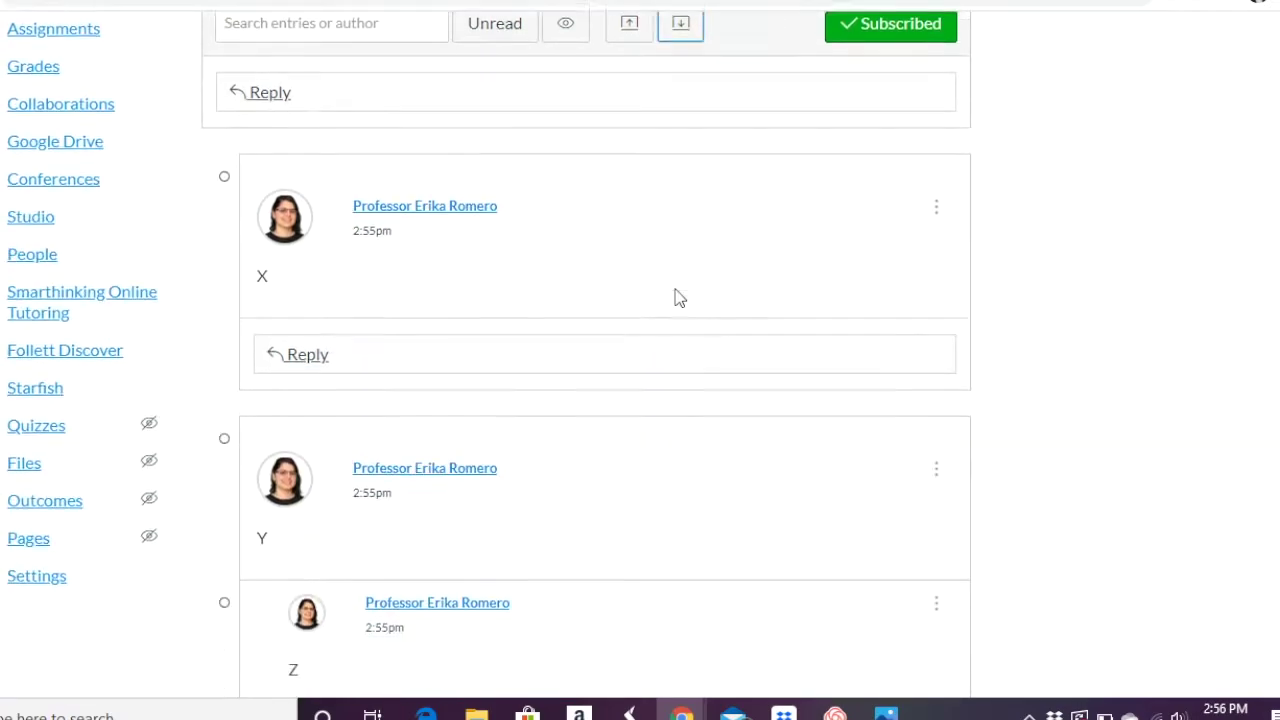
scroll(678, 297, up, 4)
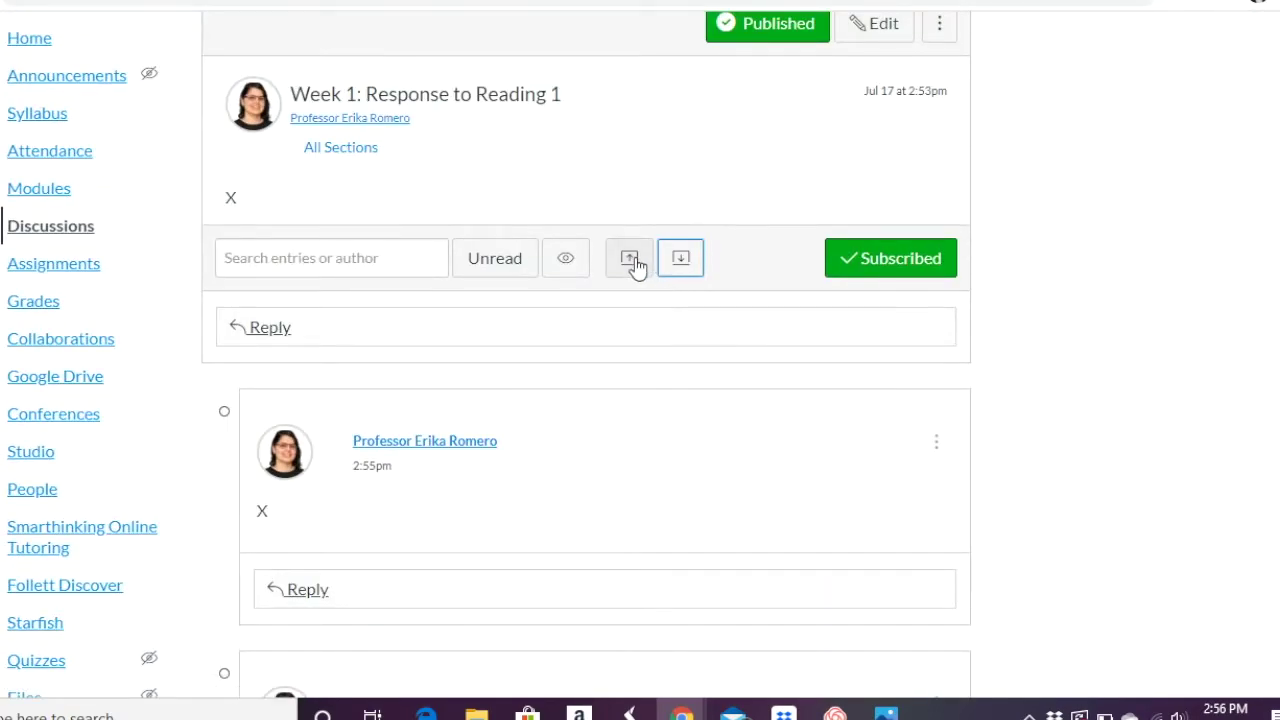
click(634, 264)
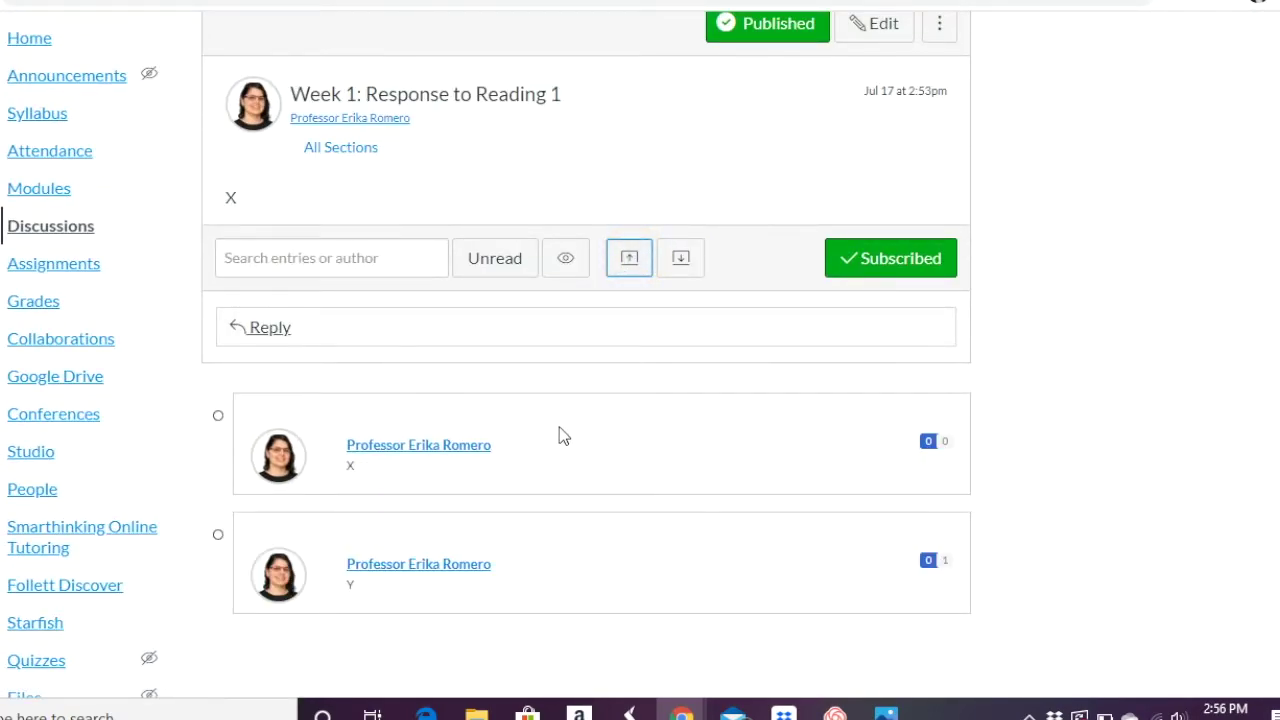
Toggle the Unread filter on and off, then show deleted replies.
click(485, 268)
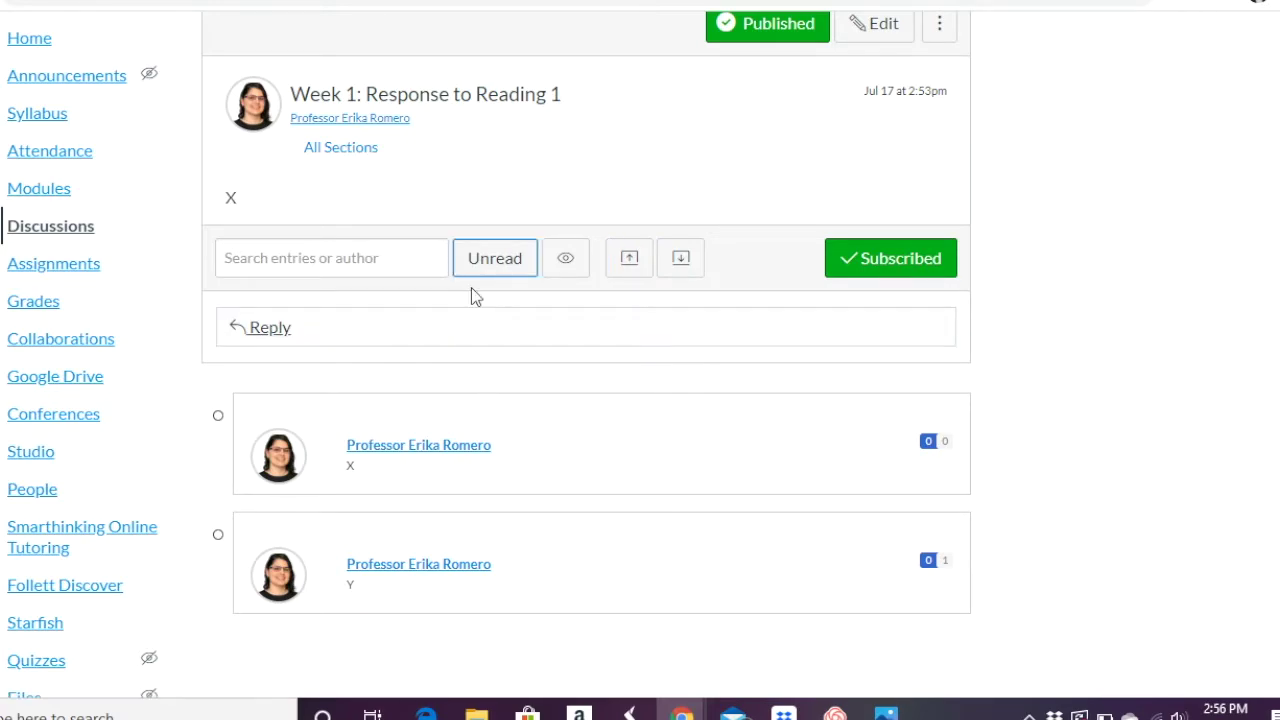
click(279, 262)
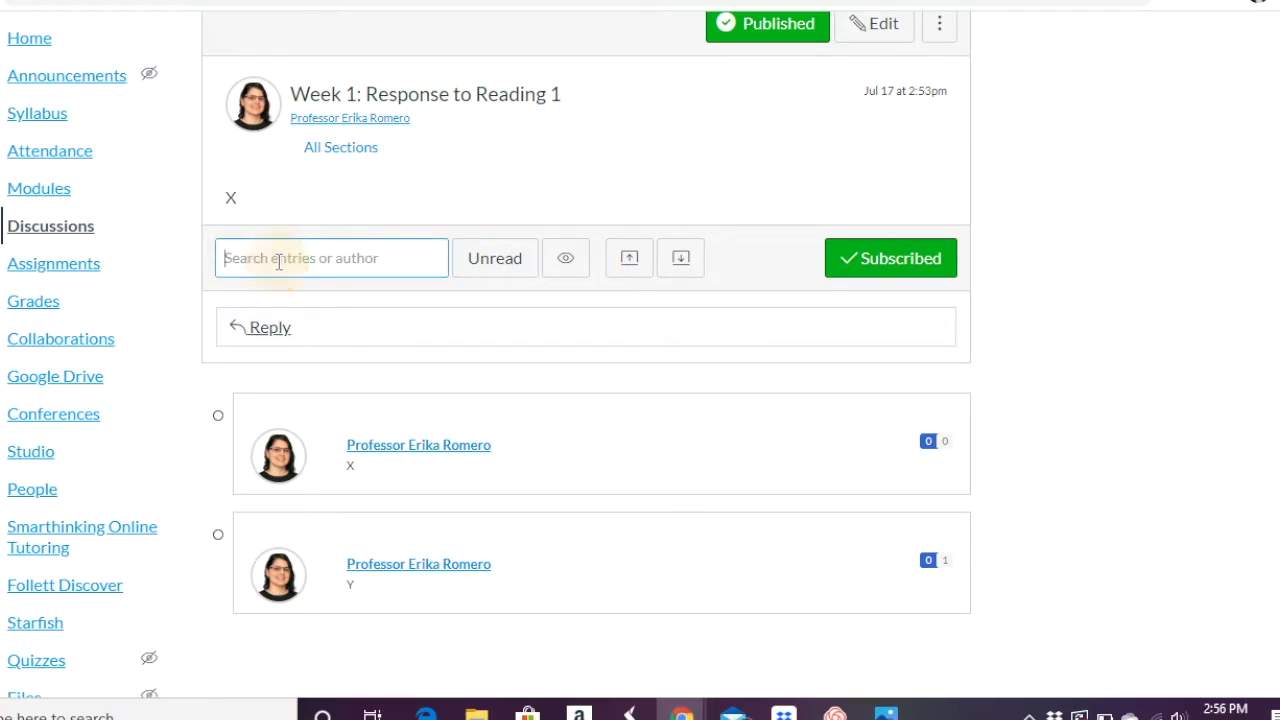
click(496, 262)
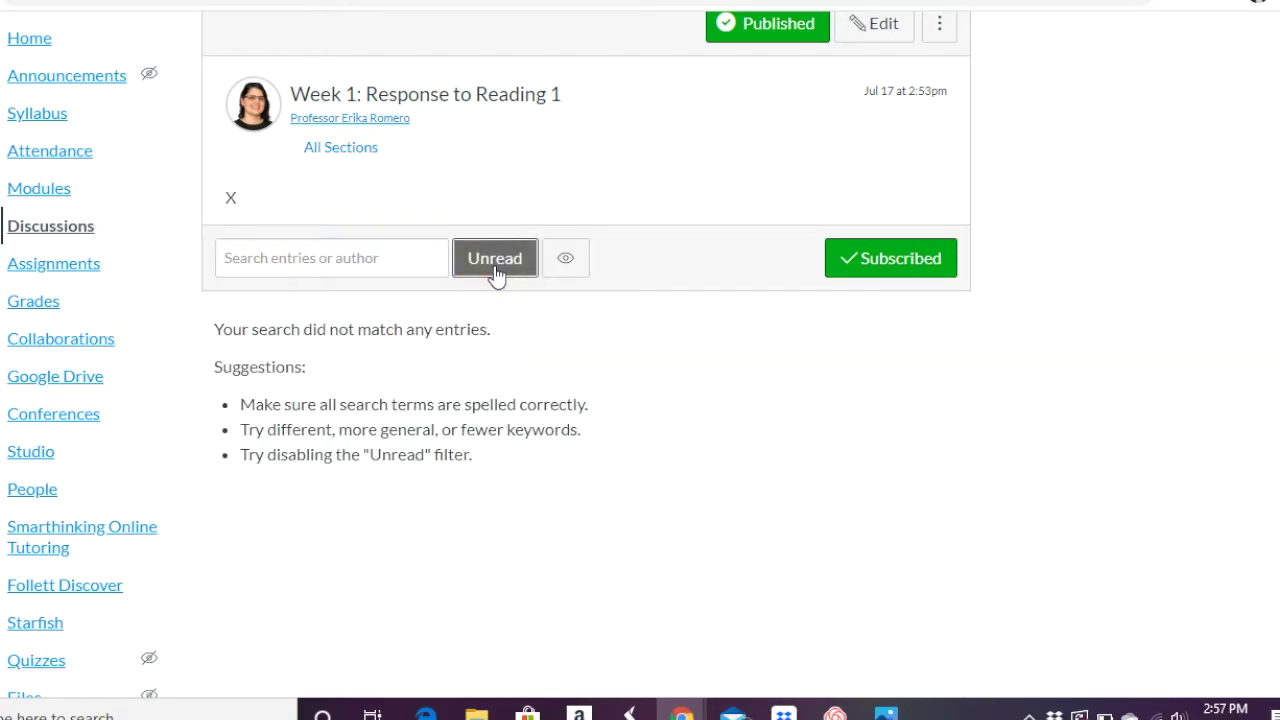
click(496, 275)
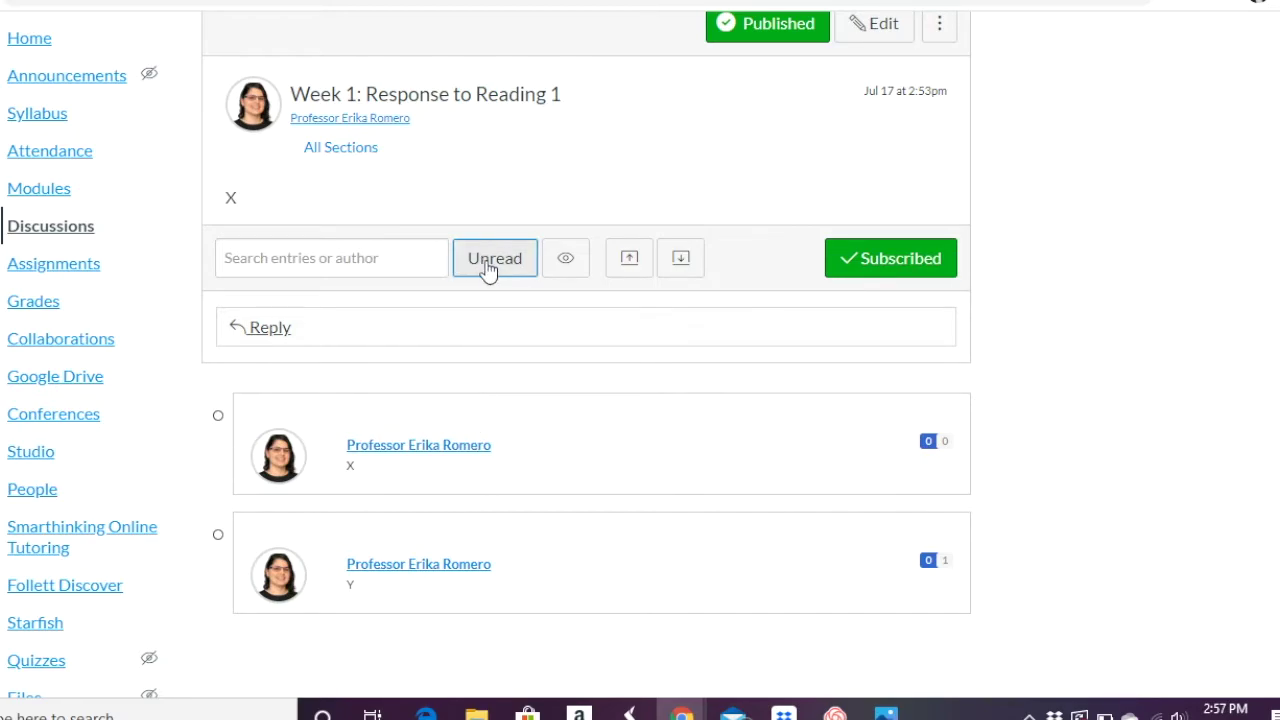
click(566, 261)
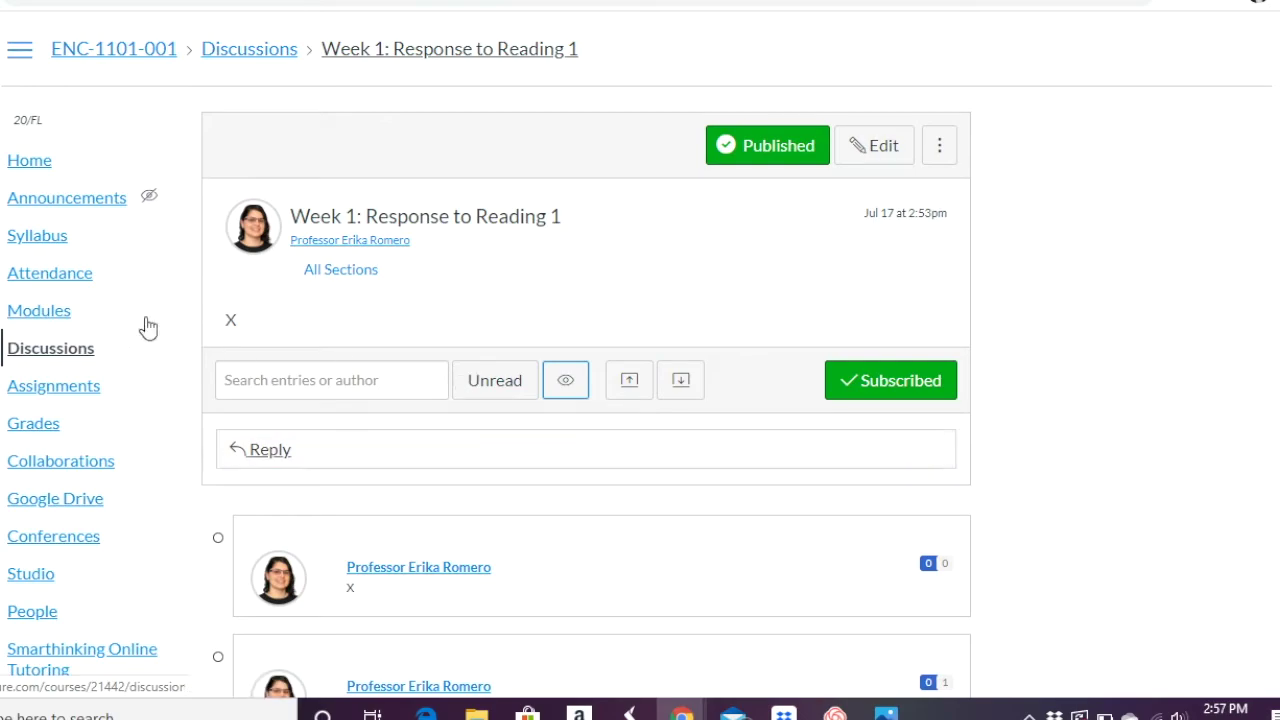
On the ENC-1101-001 Discussions list, turn off the subscription bookmark for Week 1: Response to Reading 1.
click(75, 357)
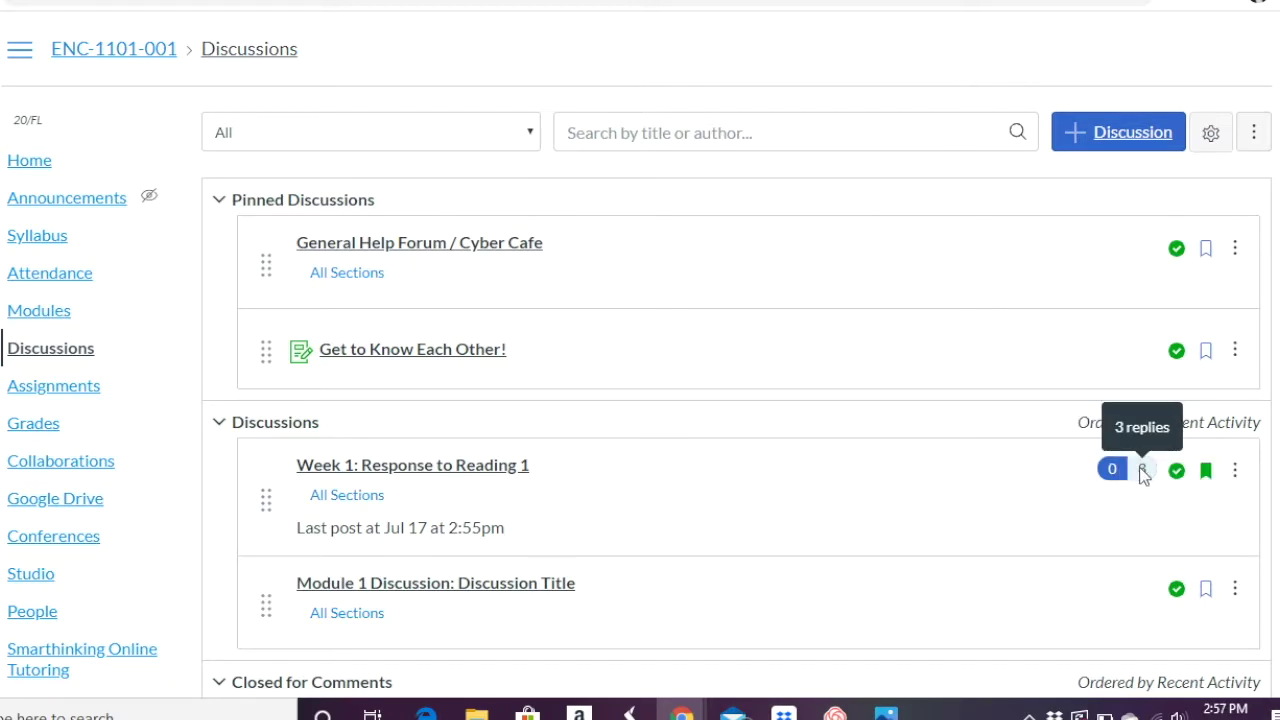
scroll(1120, 541, down, 1)
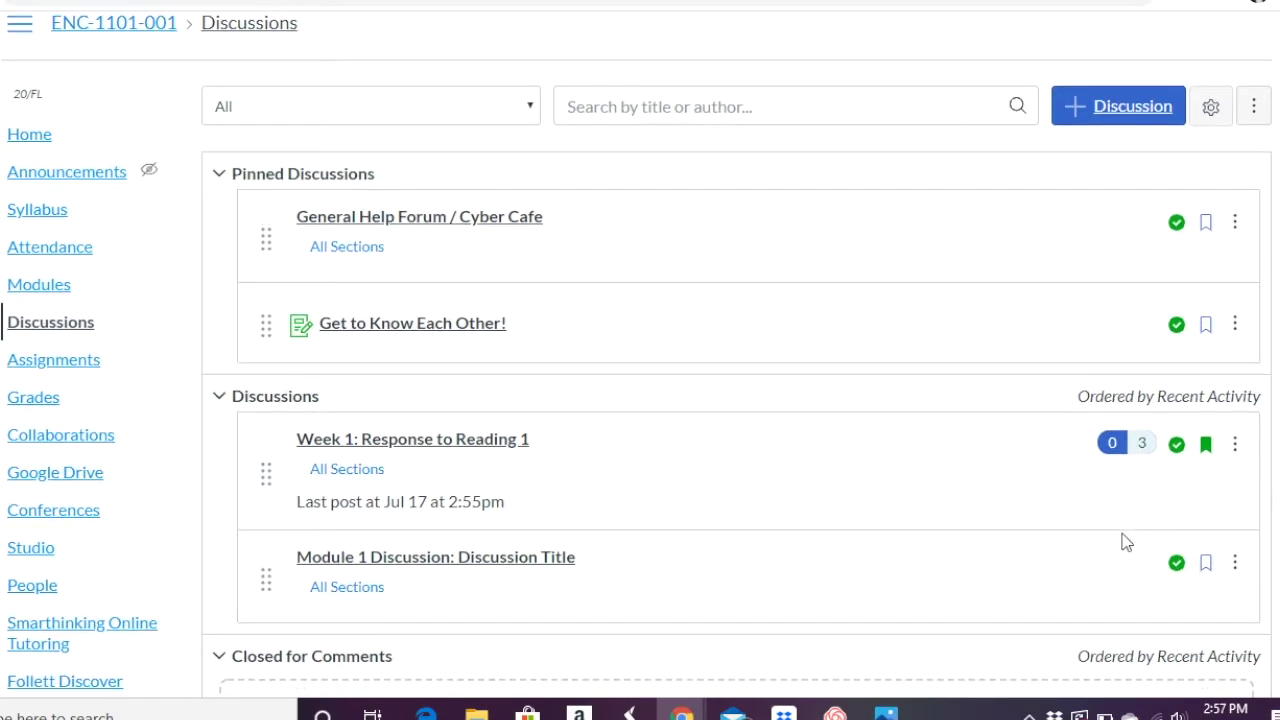
click(1207, 446)
click(1112, 502)
scroll(940, 490, down, 1)
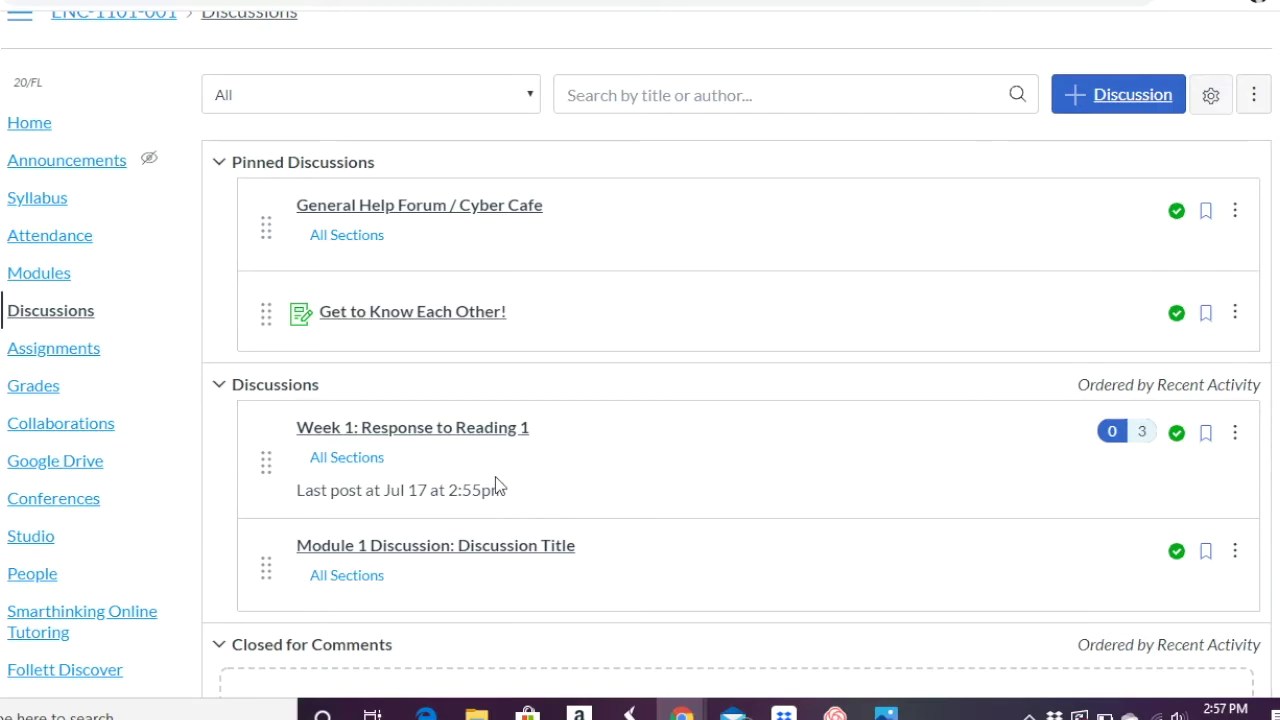
scroll(743, 458, down, 2)
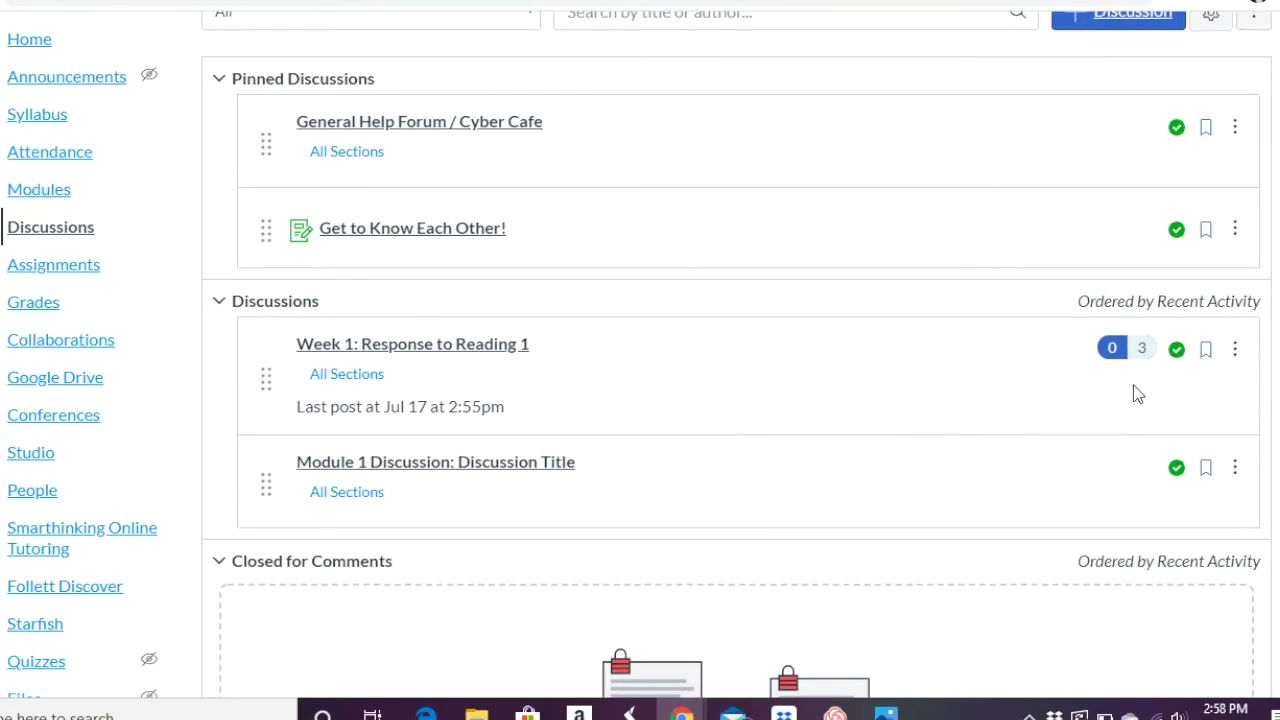
Use the Week 1 row's options menu to mark it Closed for Comments.
click(1235, 349)
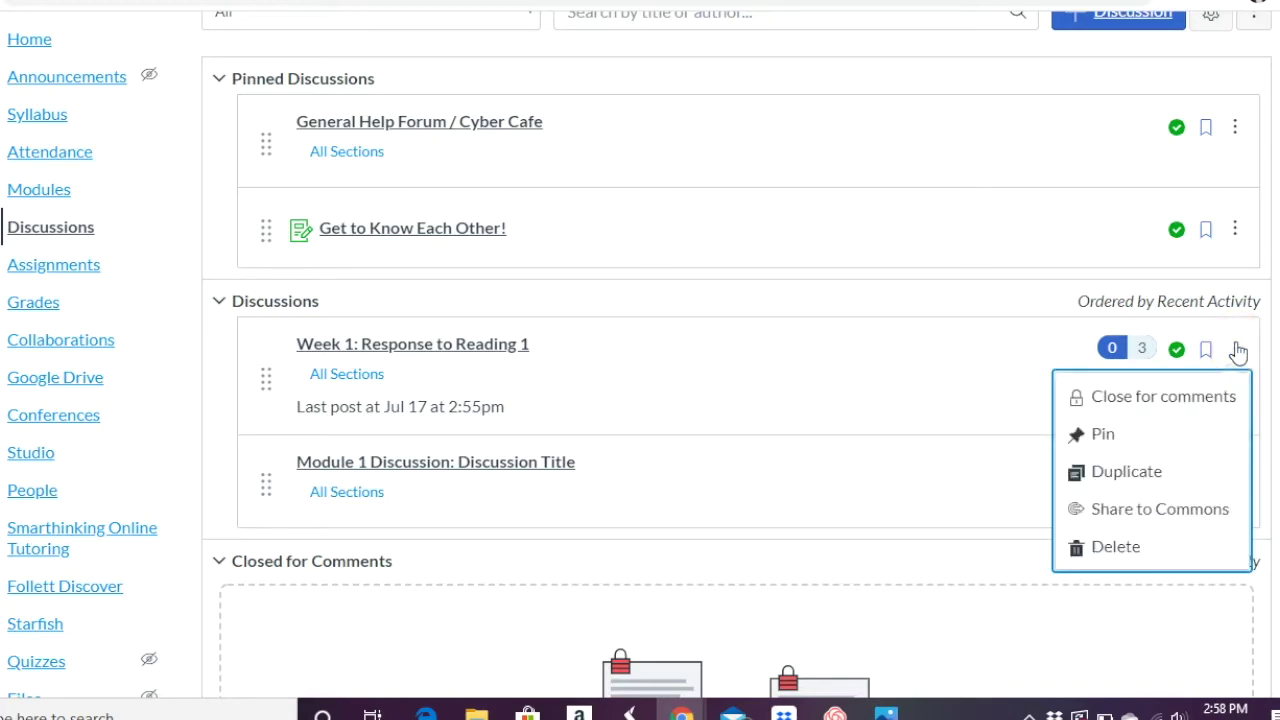
click(1132, 396)
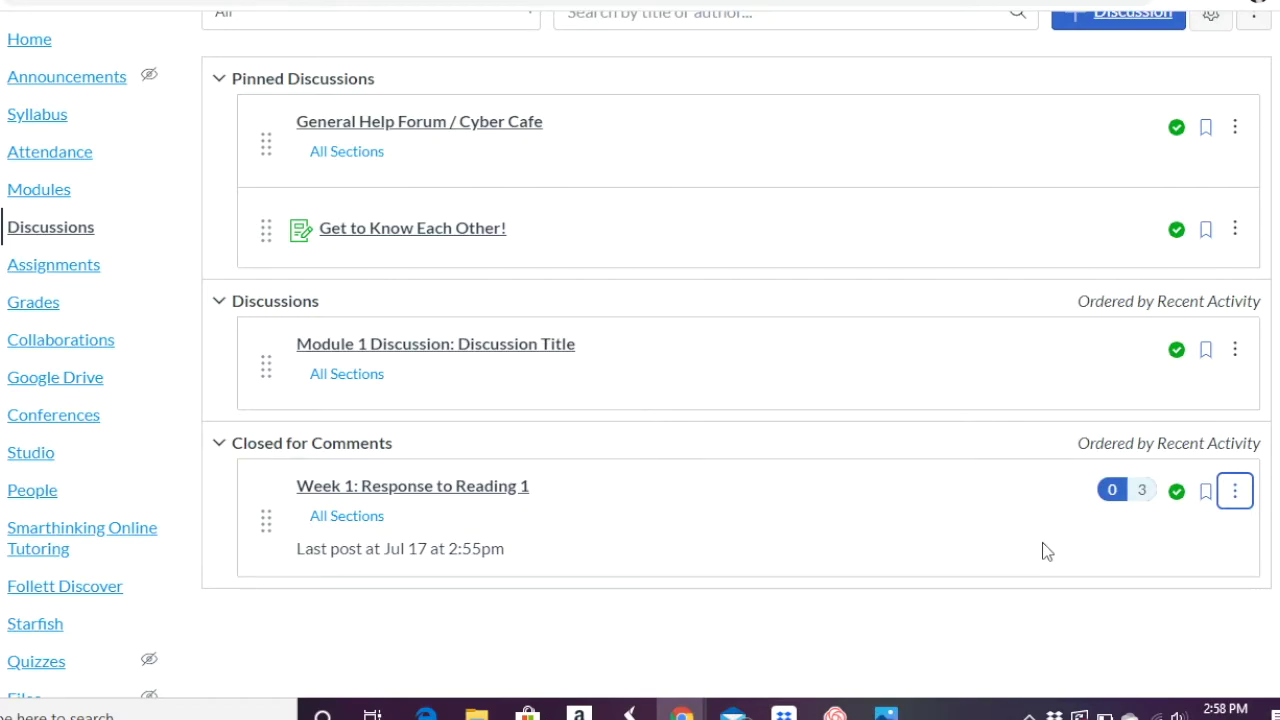
scroll(1030, 518, up, 2)
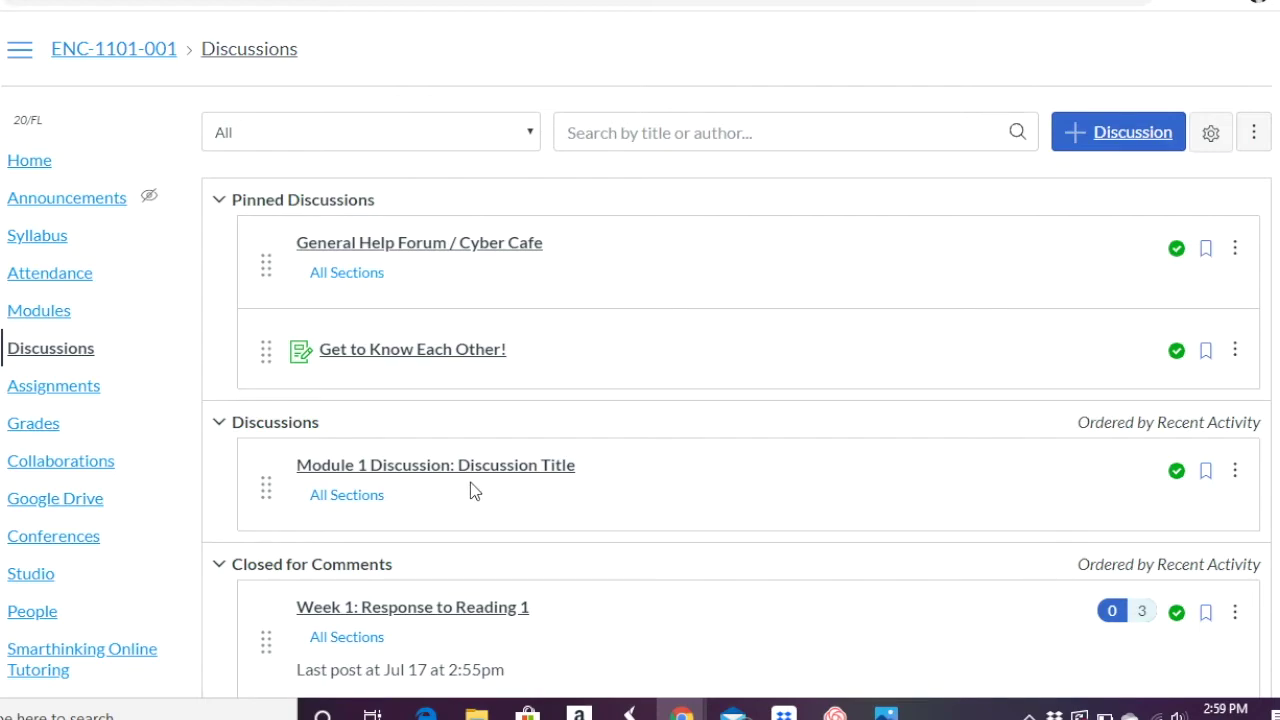
Open the Week 1 discussion's edit form, mark it Graded and edit its points possible.
click(453, 612)
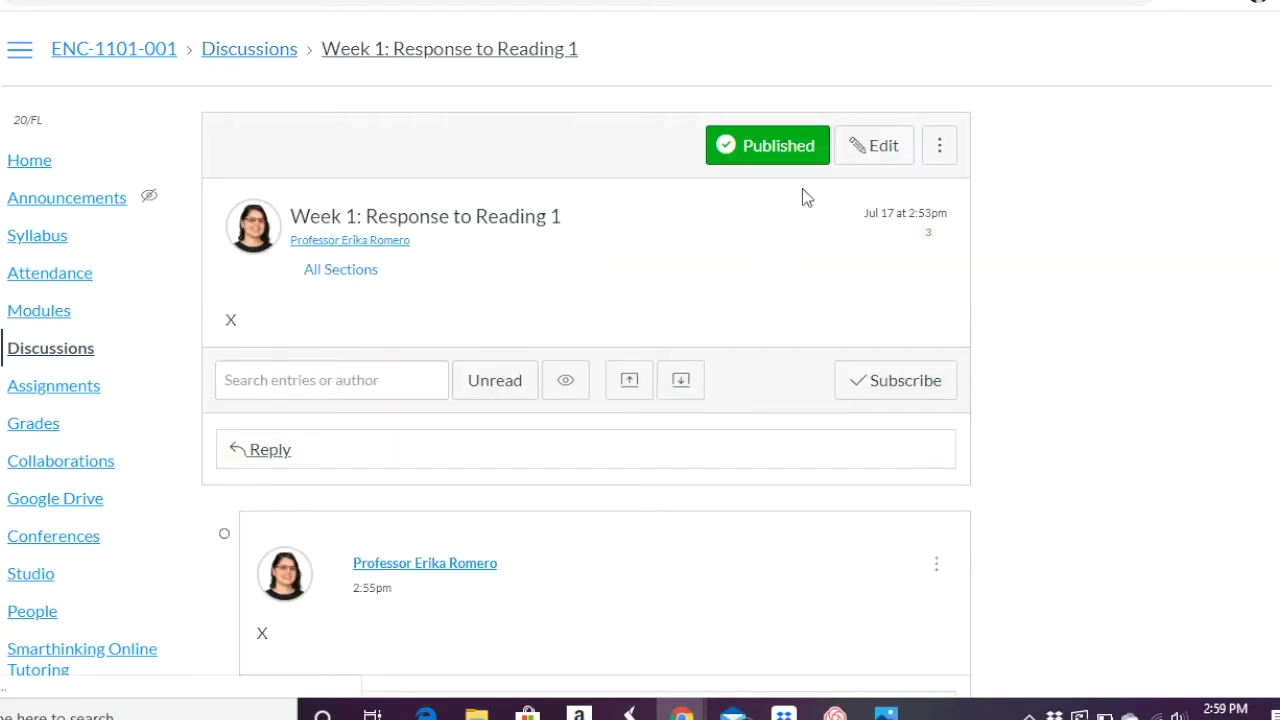
click(859, 155)
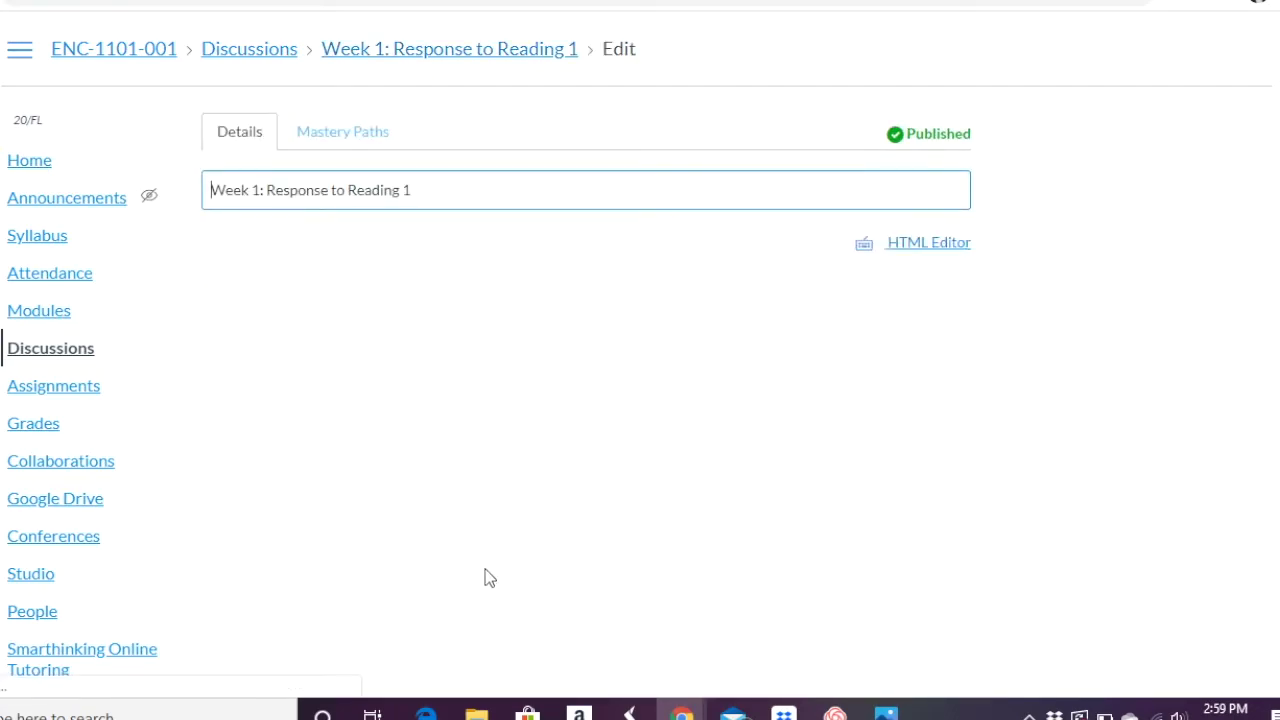
scroll(468, 574, down, 8)
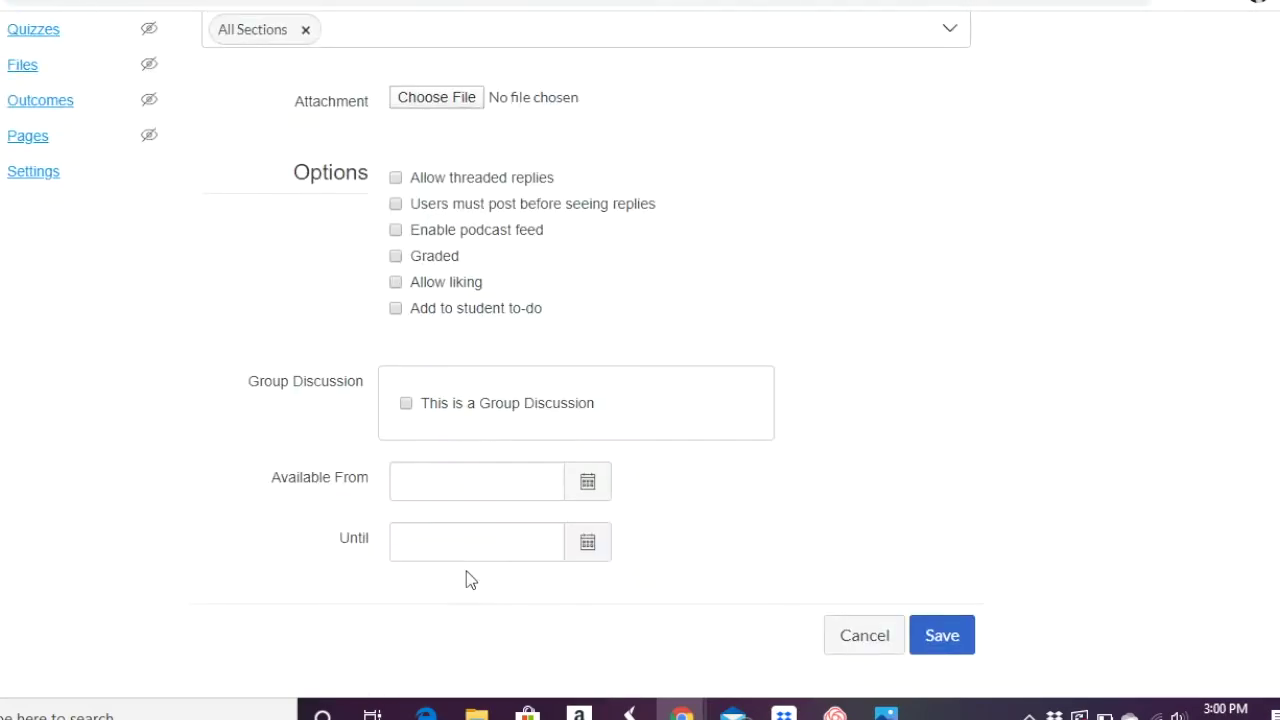
click(395, 256)
scroll(395, 260, down, 1)
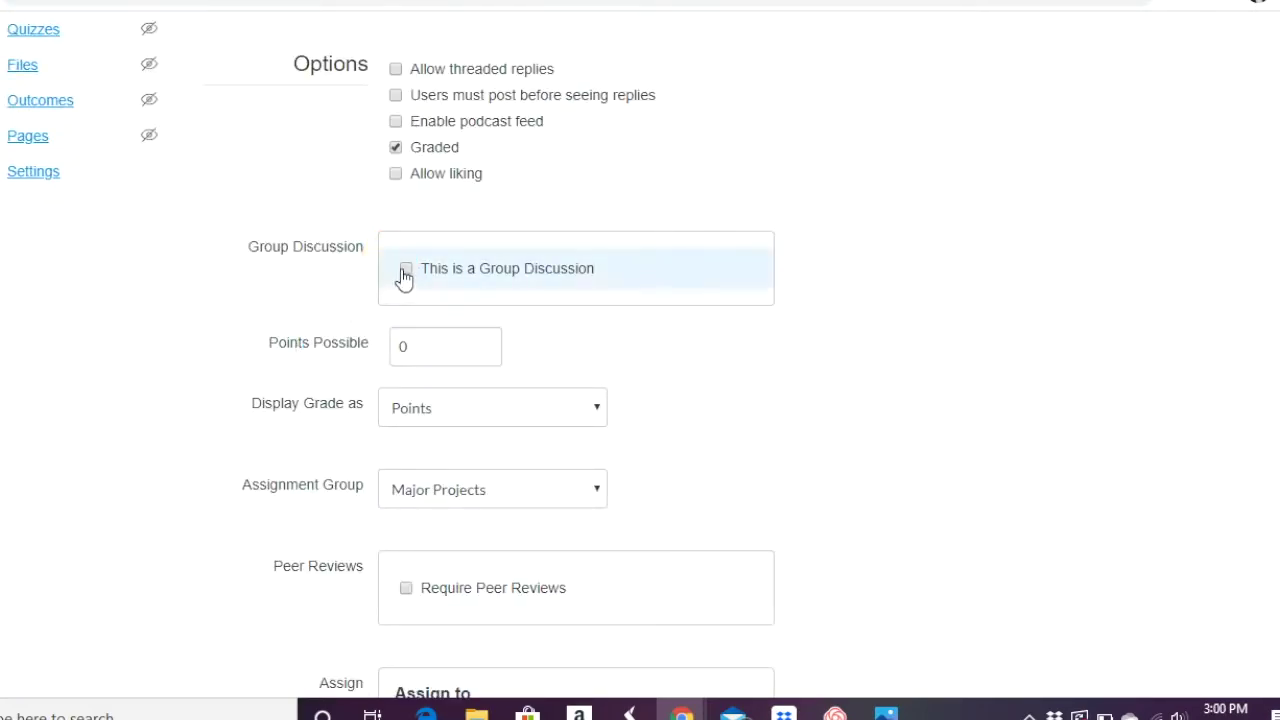
click(409, 350)
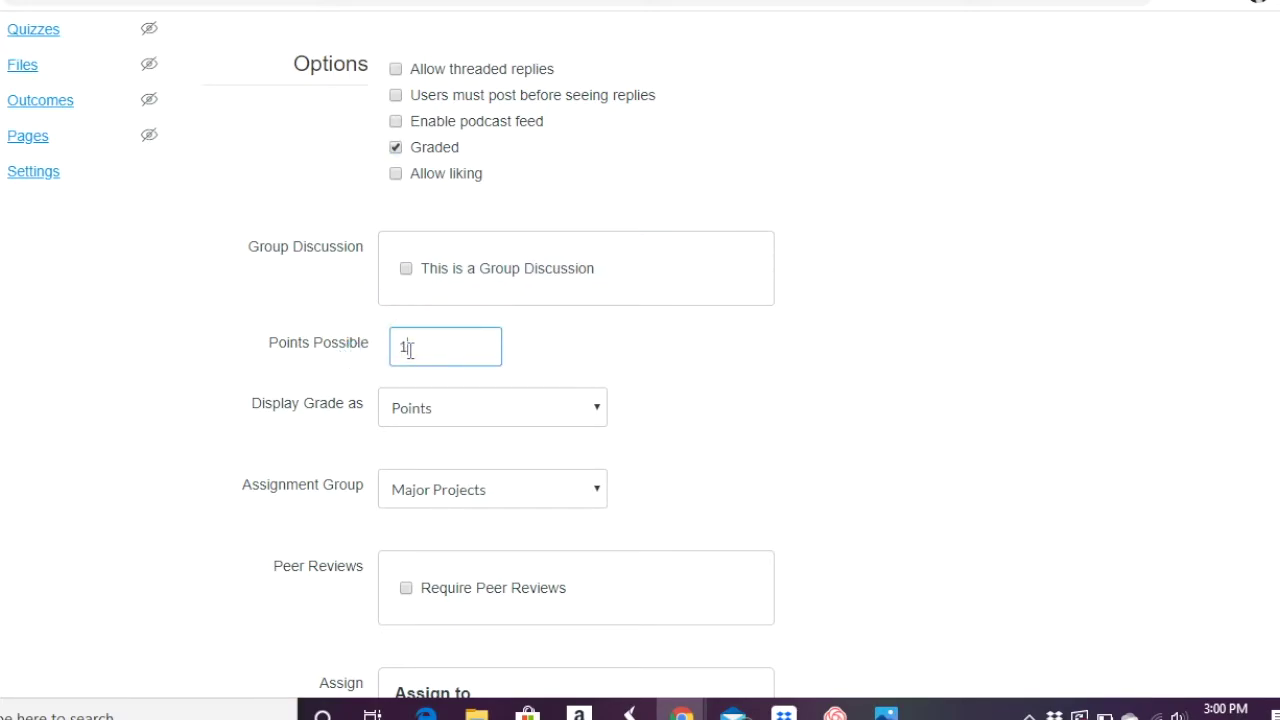
Keep Points as the grade display and place it in the Discussions assignment group.
scroll(297, 420, down, 1)
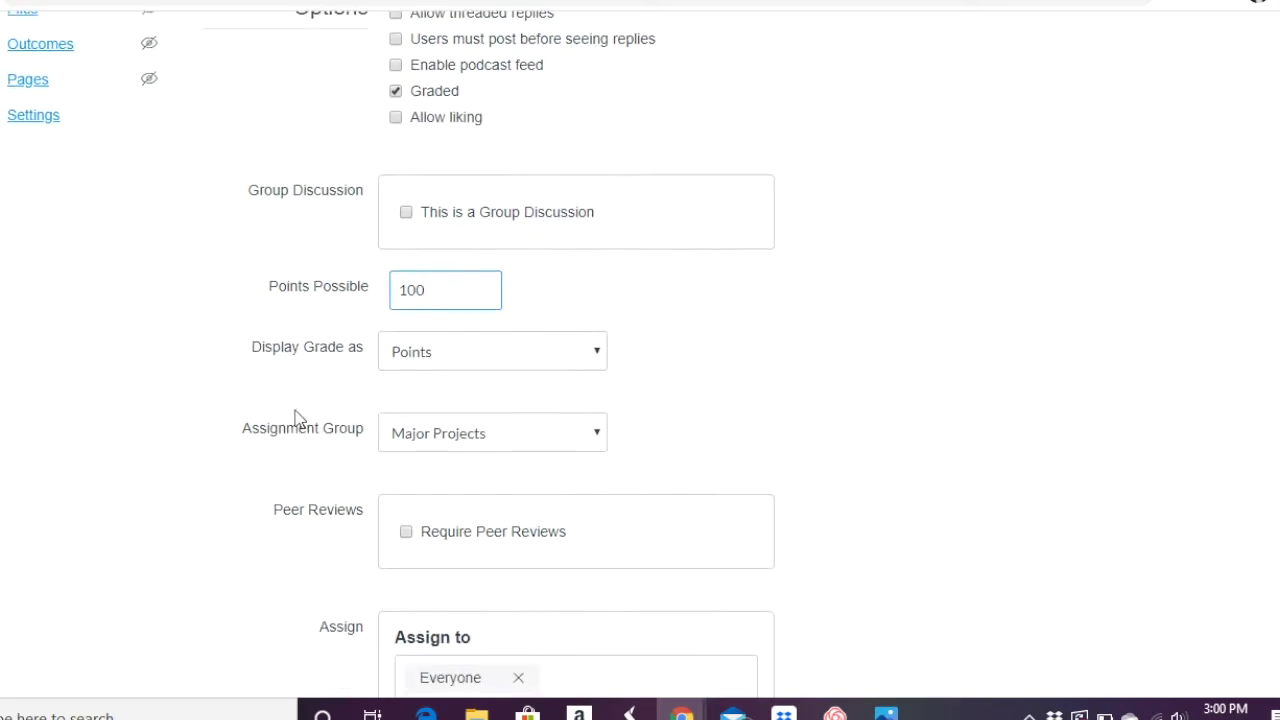
click(400, 362)
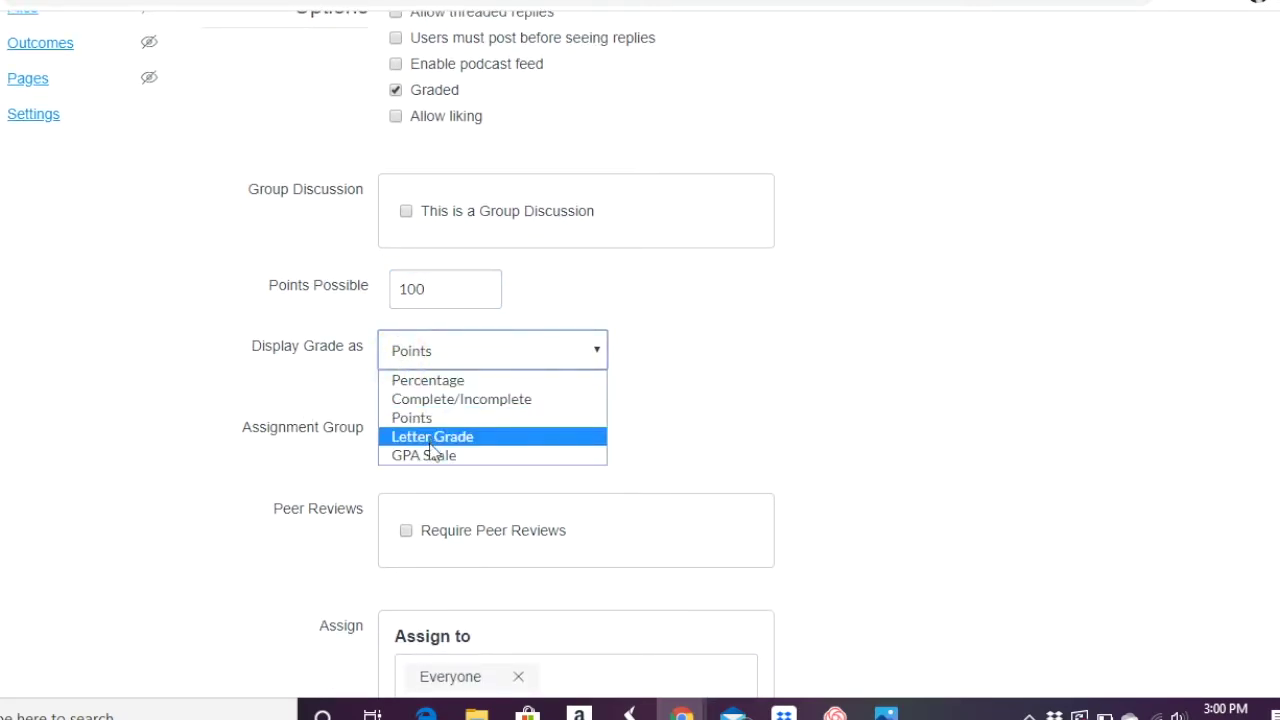
click(290, 392)
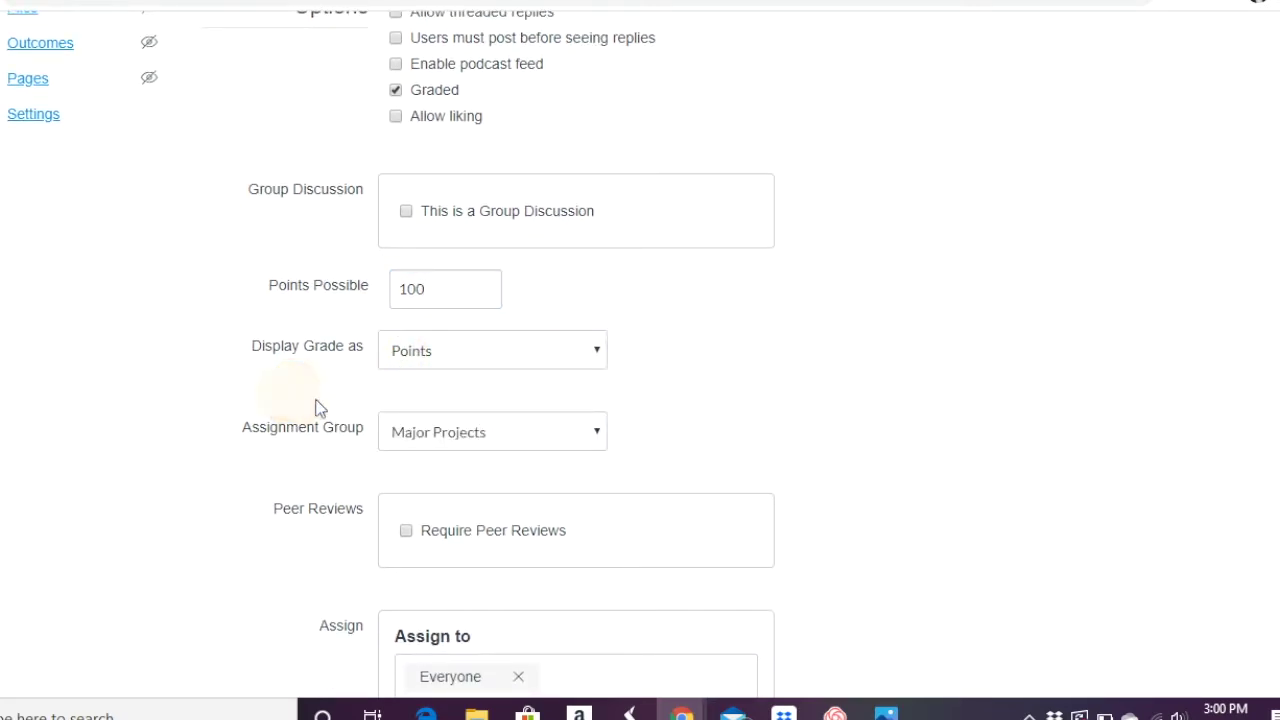
click(406, 434)
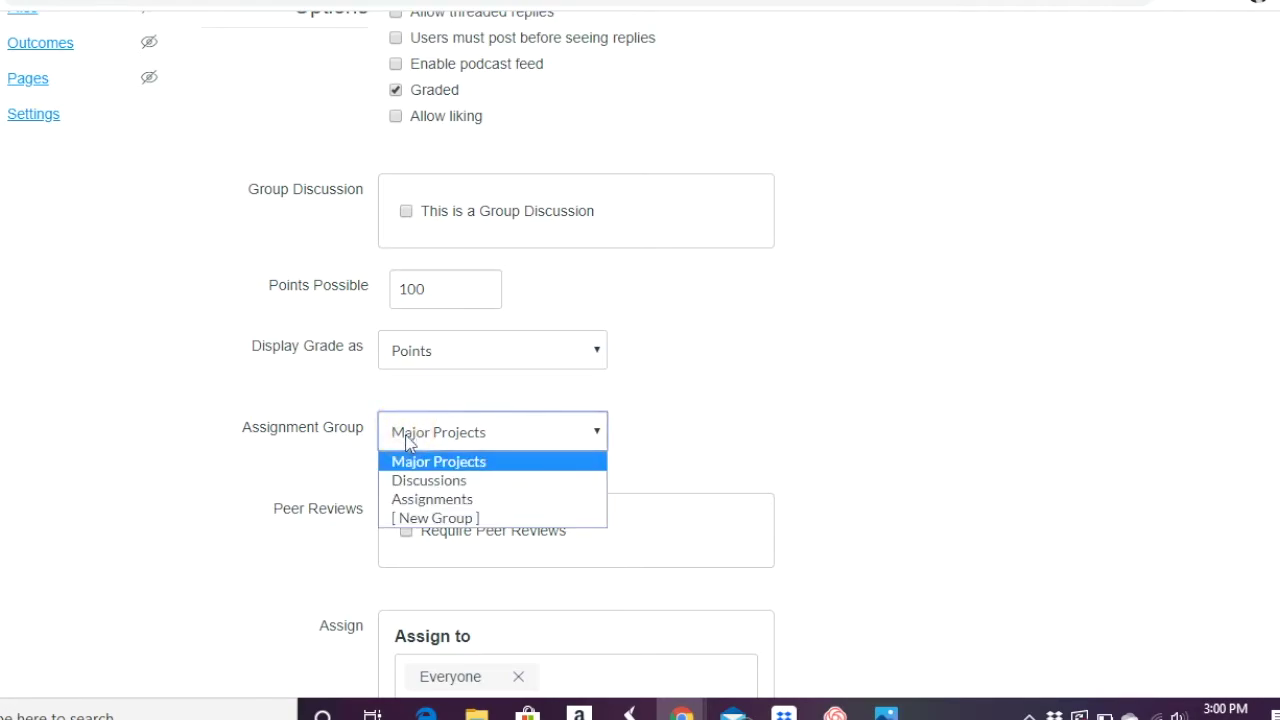
click(414, 482)
scroll(329, 495, down, 2)
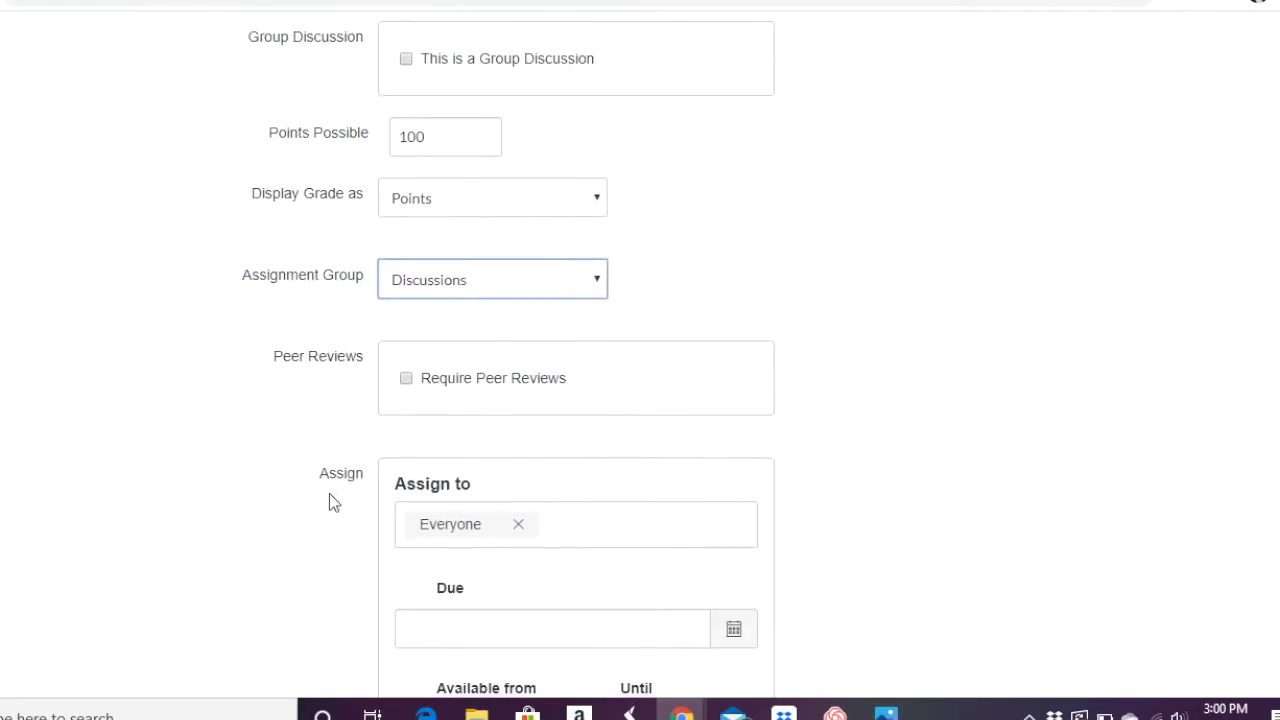
scroll(333, 502, down, 1)
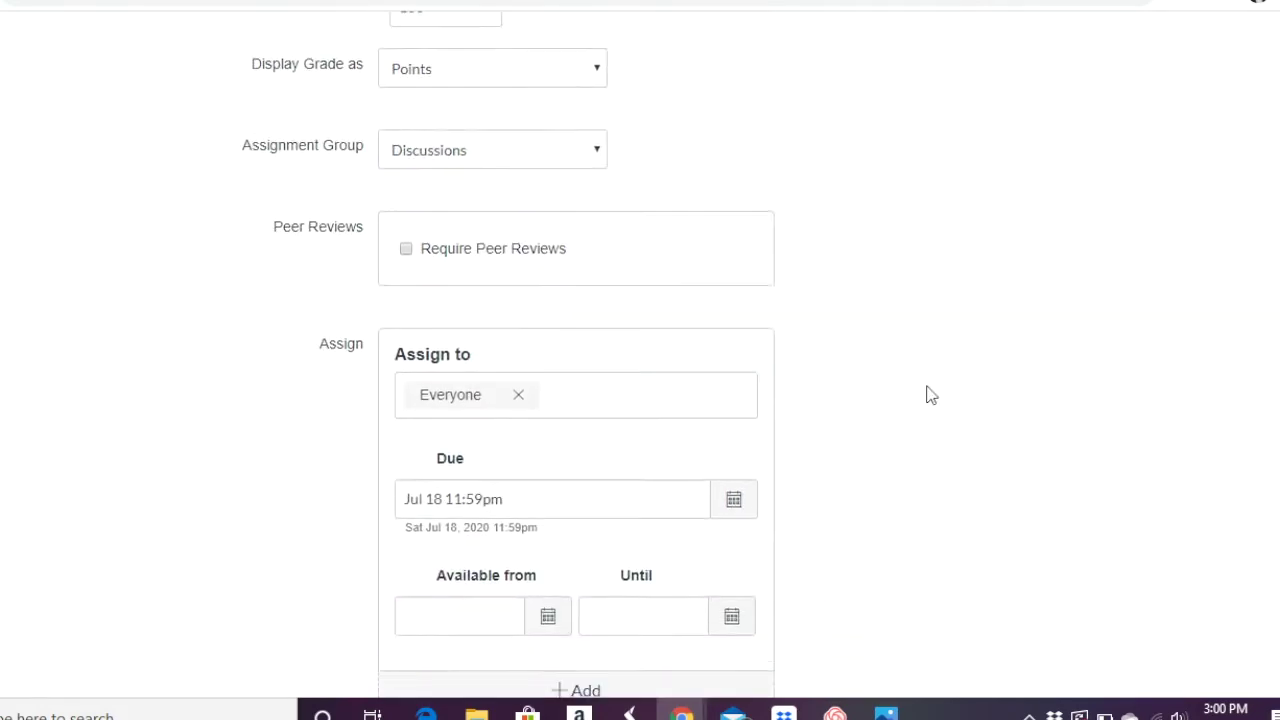
scroll(929, 394, down, 1)
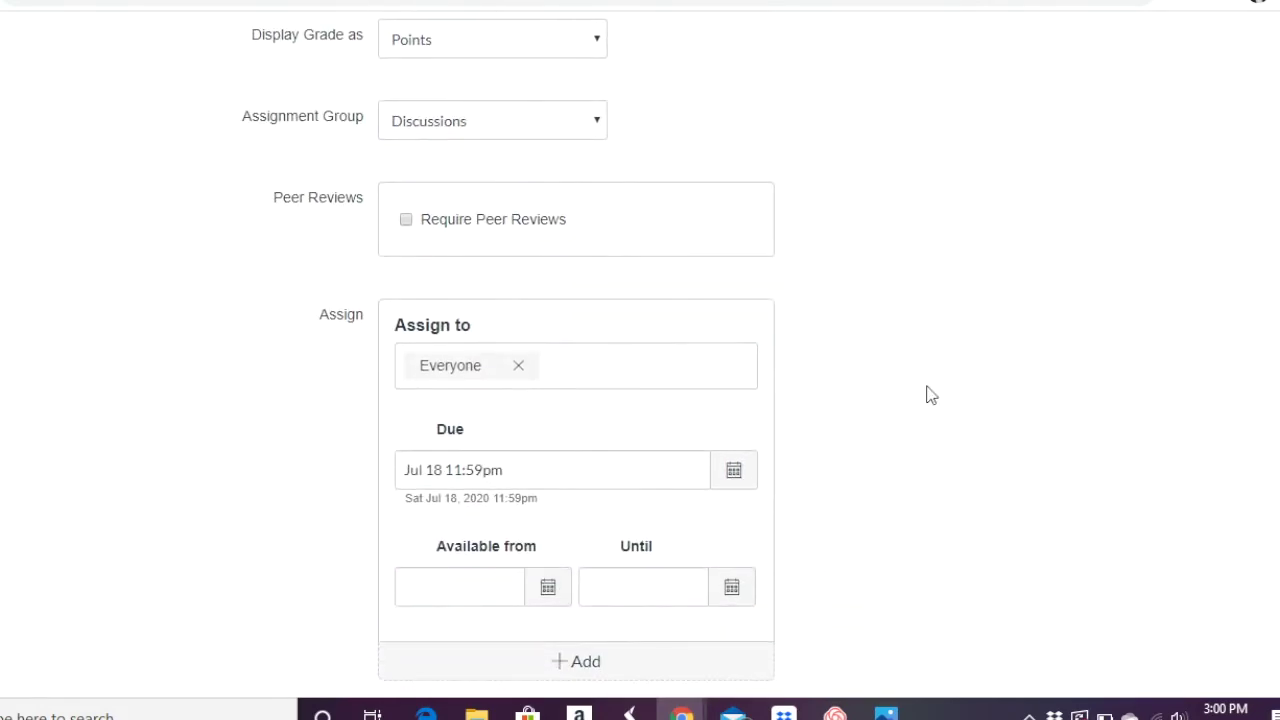
scroll(929, 394, down, 1)
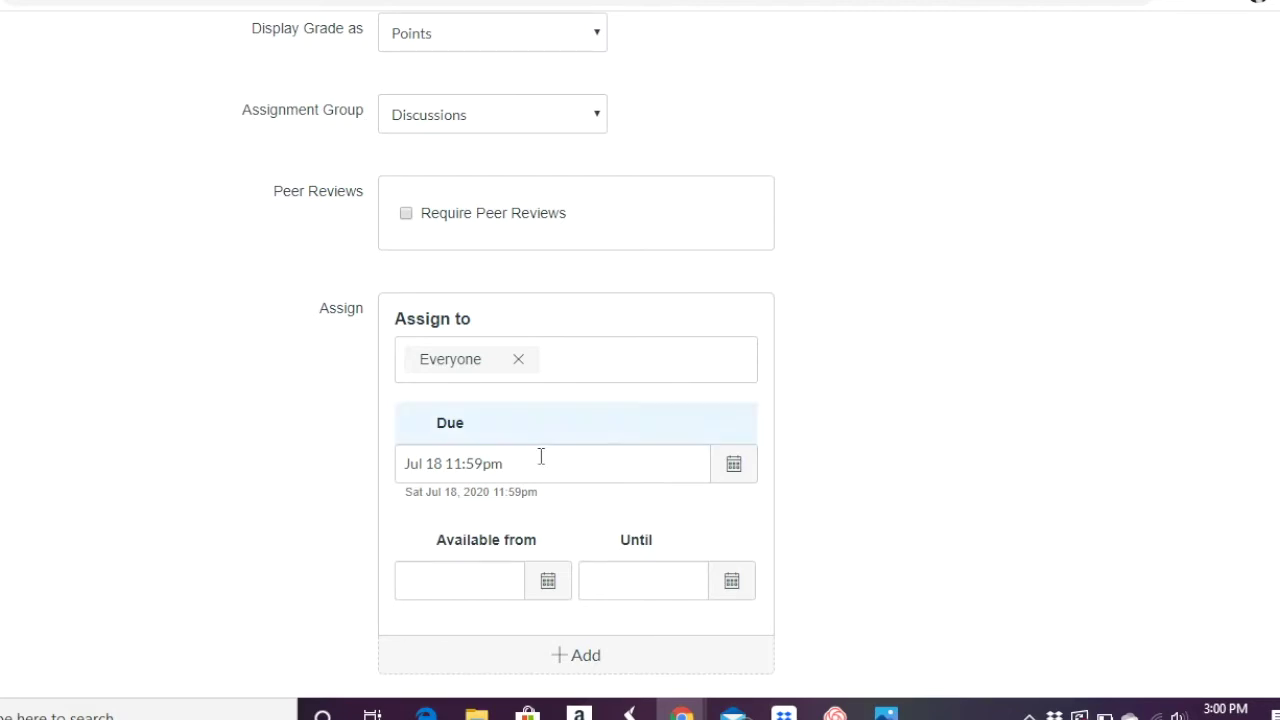
scroll(864, 540, down, 2)
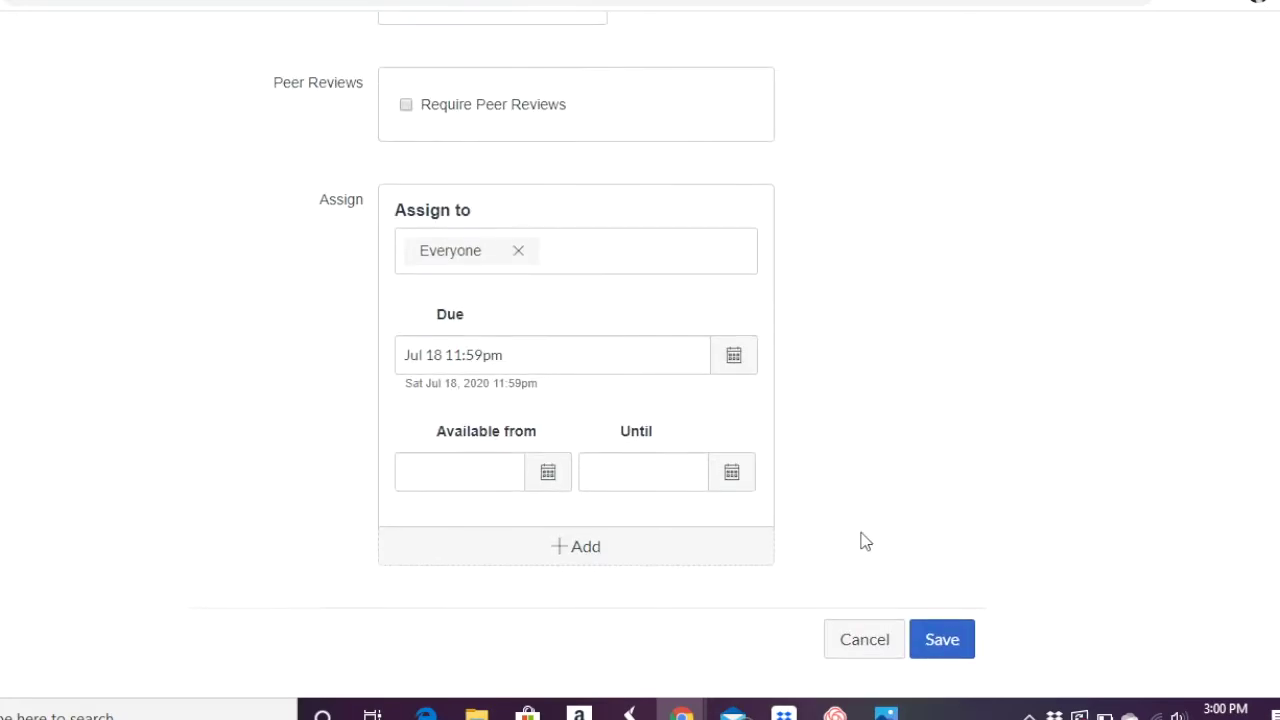
Change the due date to September 17, 2020 and save the discussion.
click(953, 643)
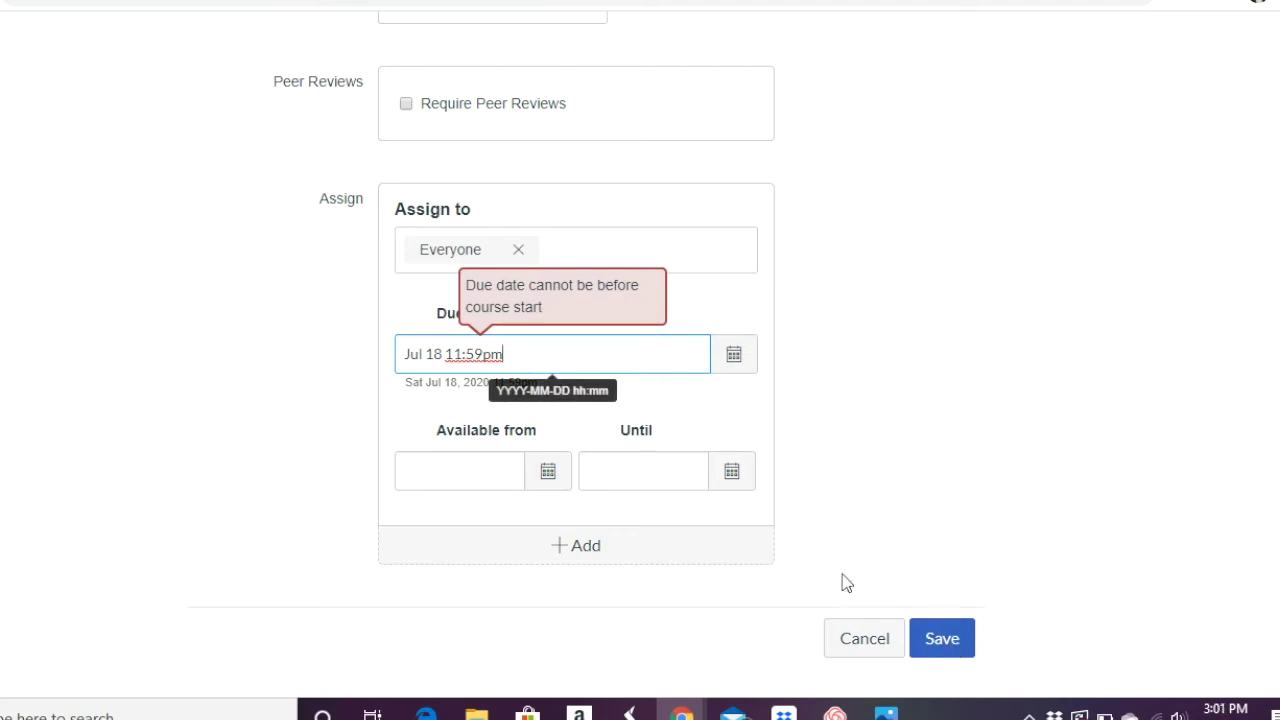
click(730, 368)
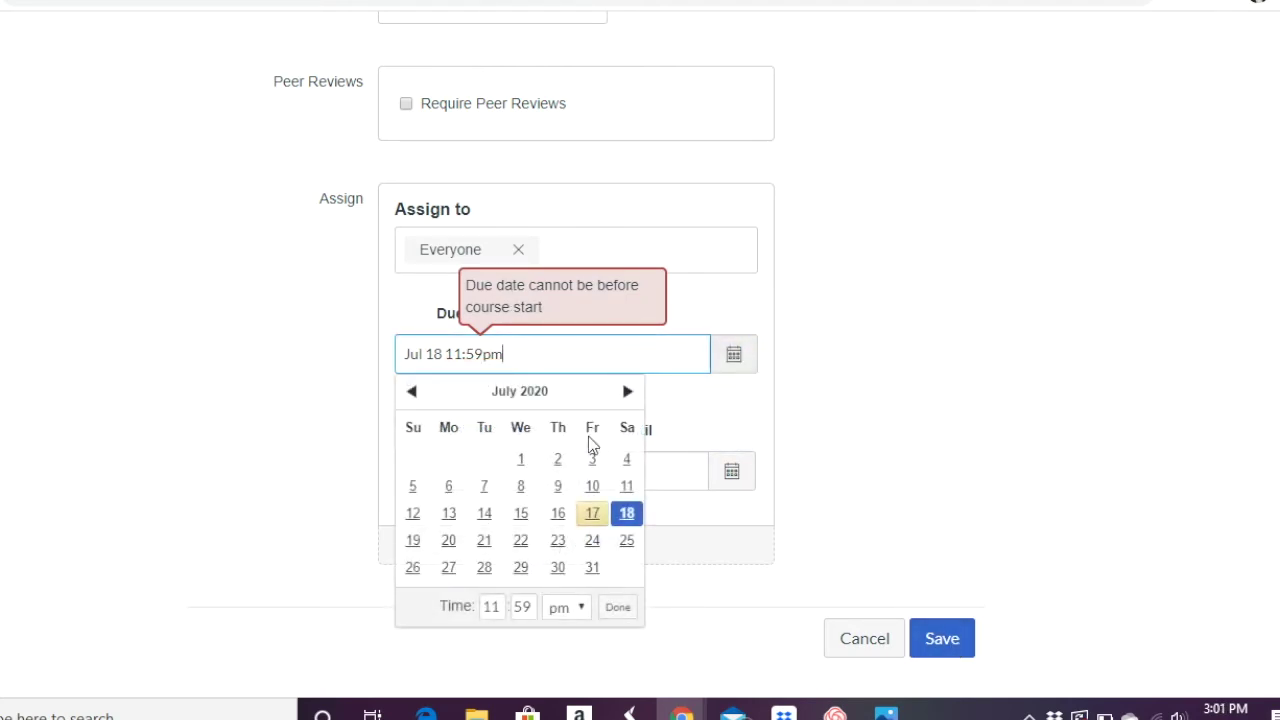
click(627, 391)
click(627, 391)
click(566, 510)
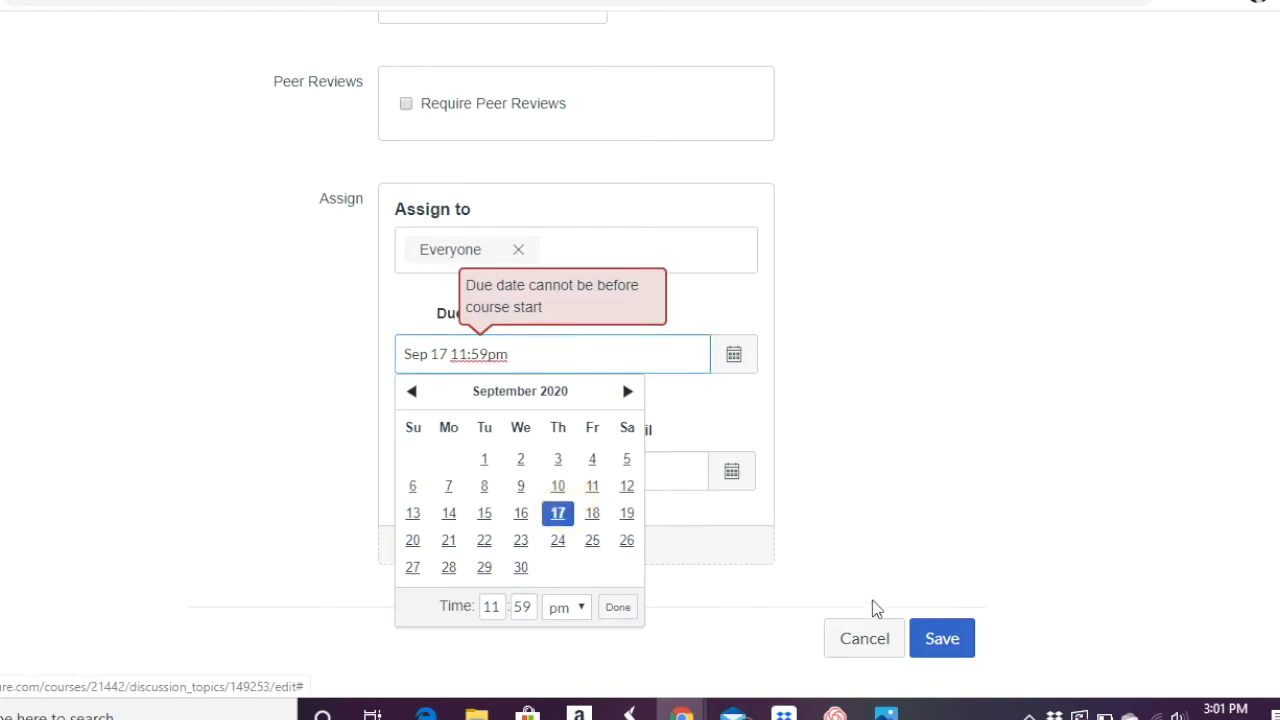
click(869, 502)
click(942, 641)
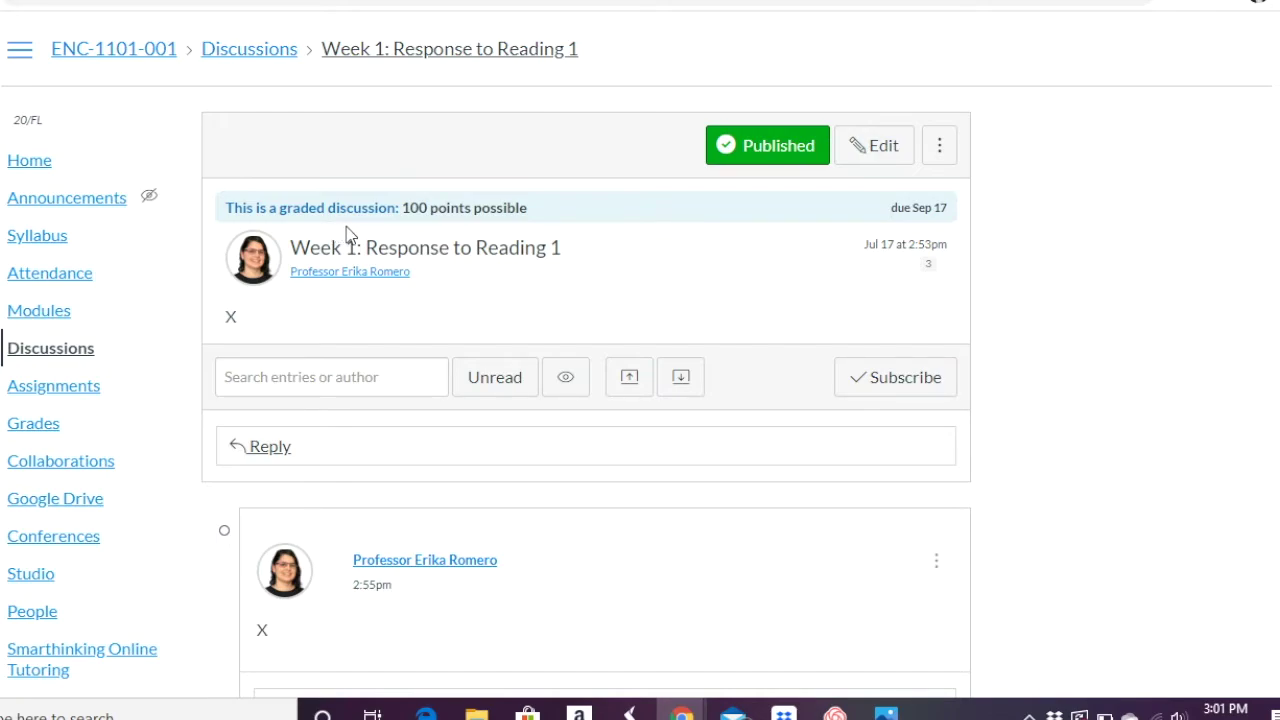
click(880, 160)
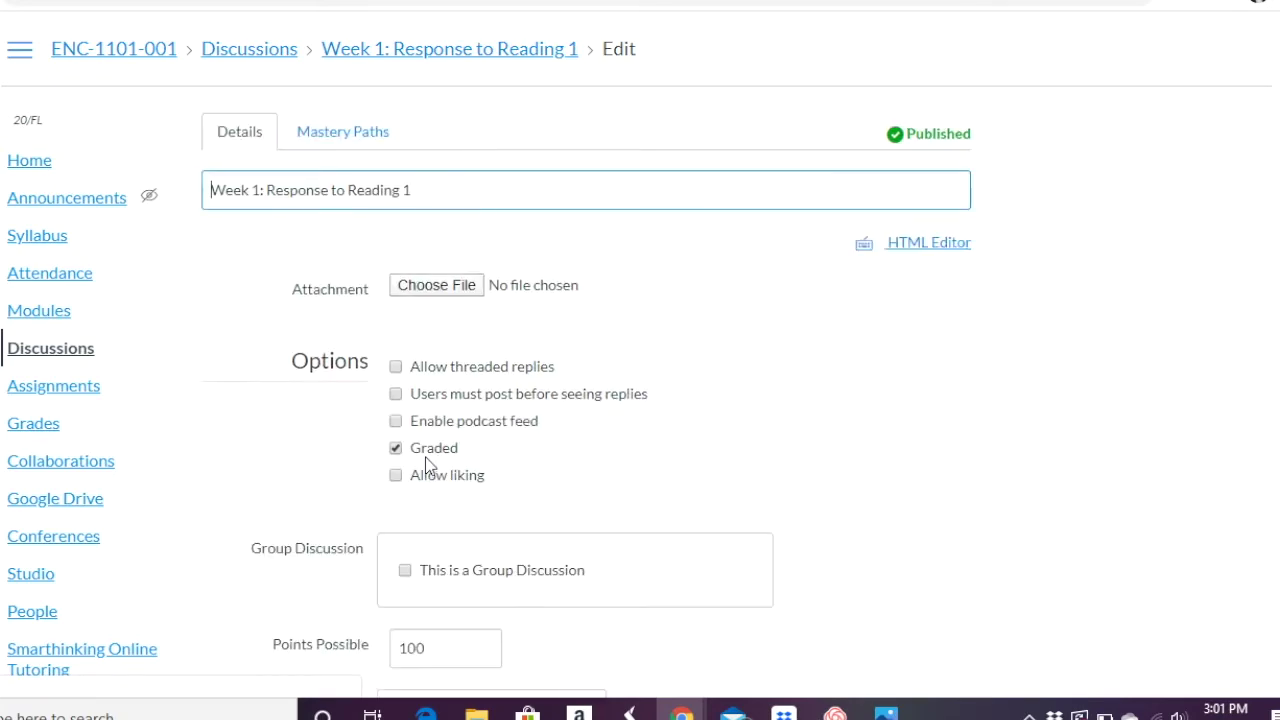
Uncheck Graded so Week 1: Response to Reading 1 is ungraded.
click(397, 424)
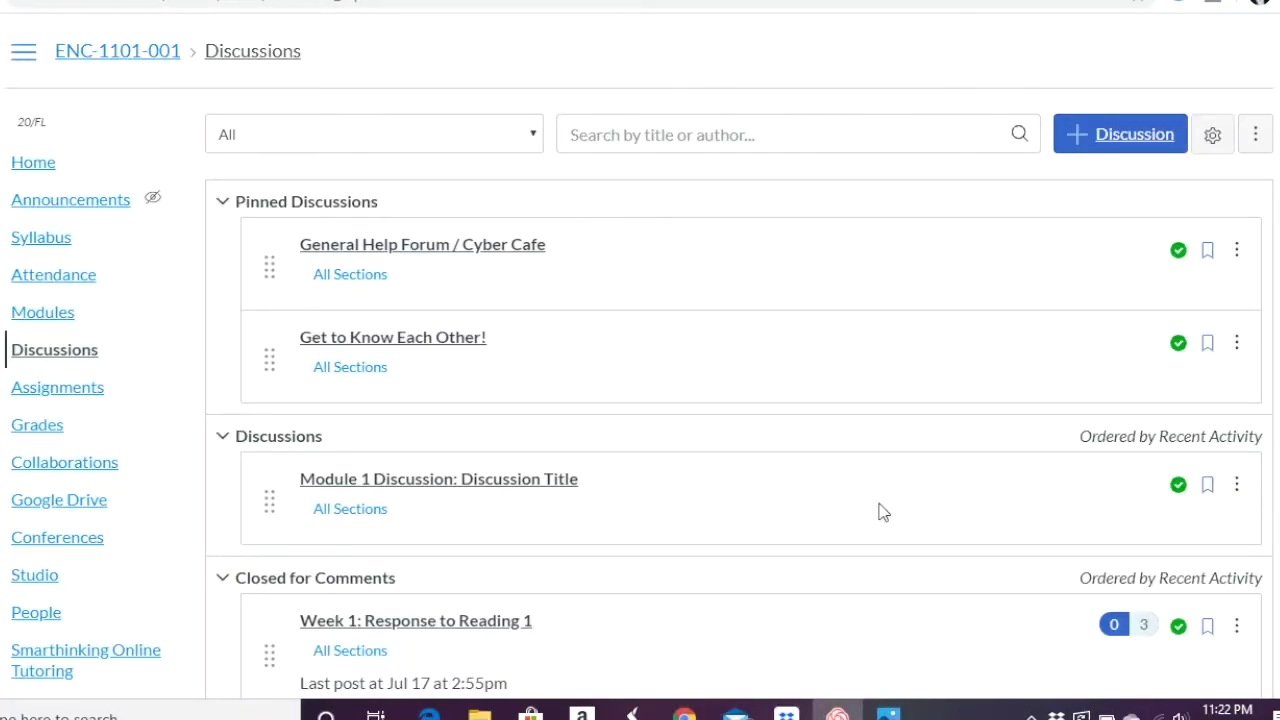
scroll(883, 512, down, 2)
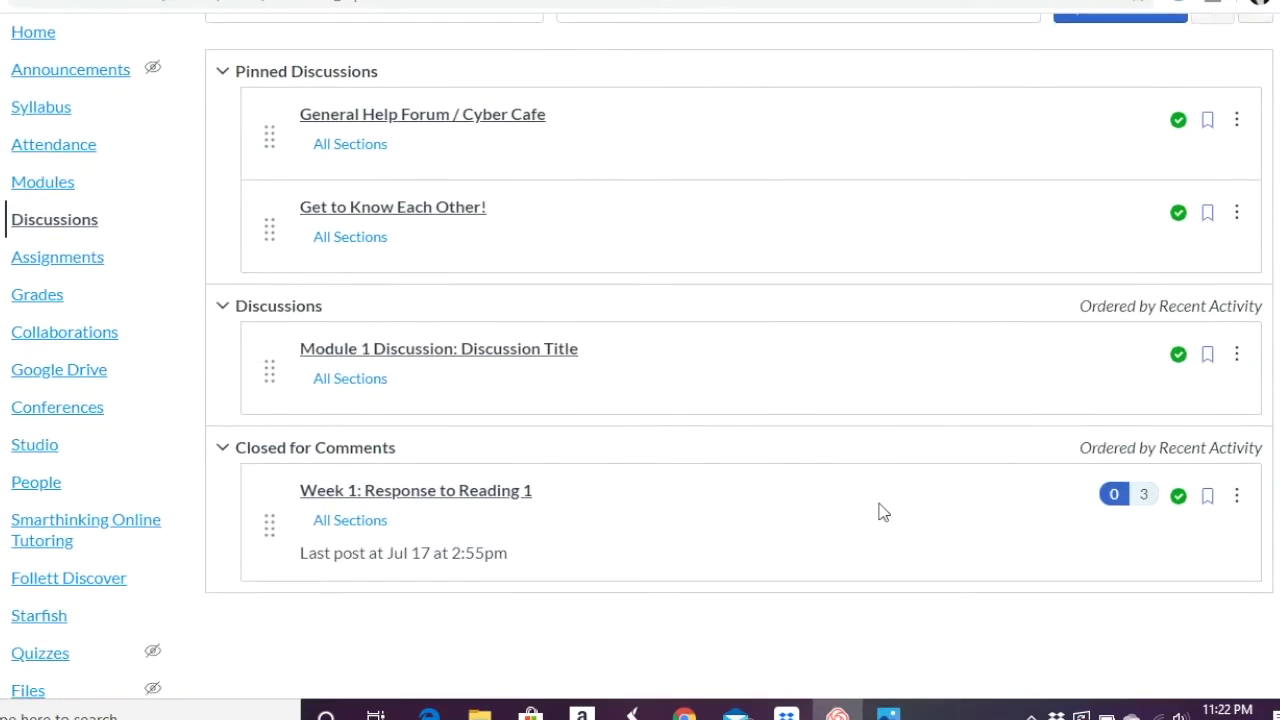
In the Week 1 edit form, check 'This is a Group Discussion' and view the Group Set list.
click(485, 499)
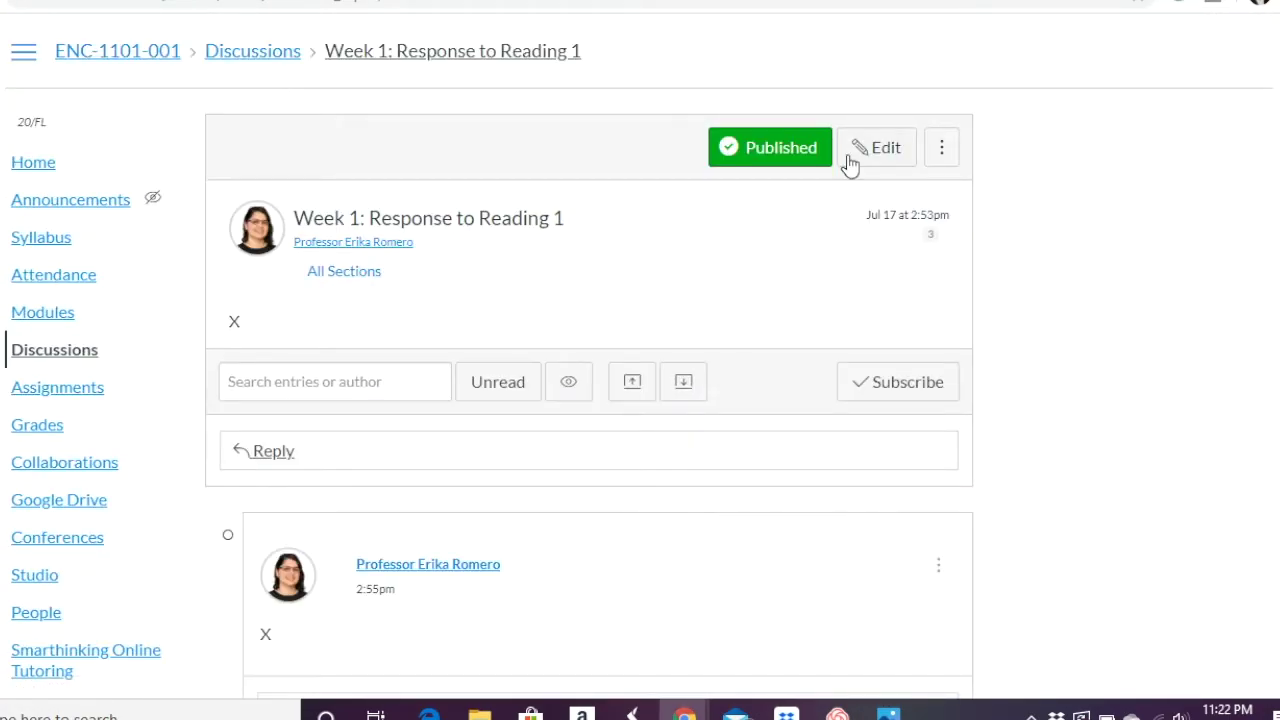
click(855, 152)
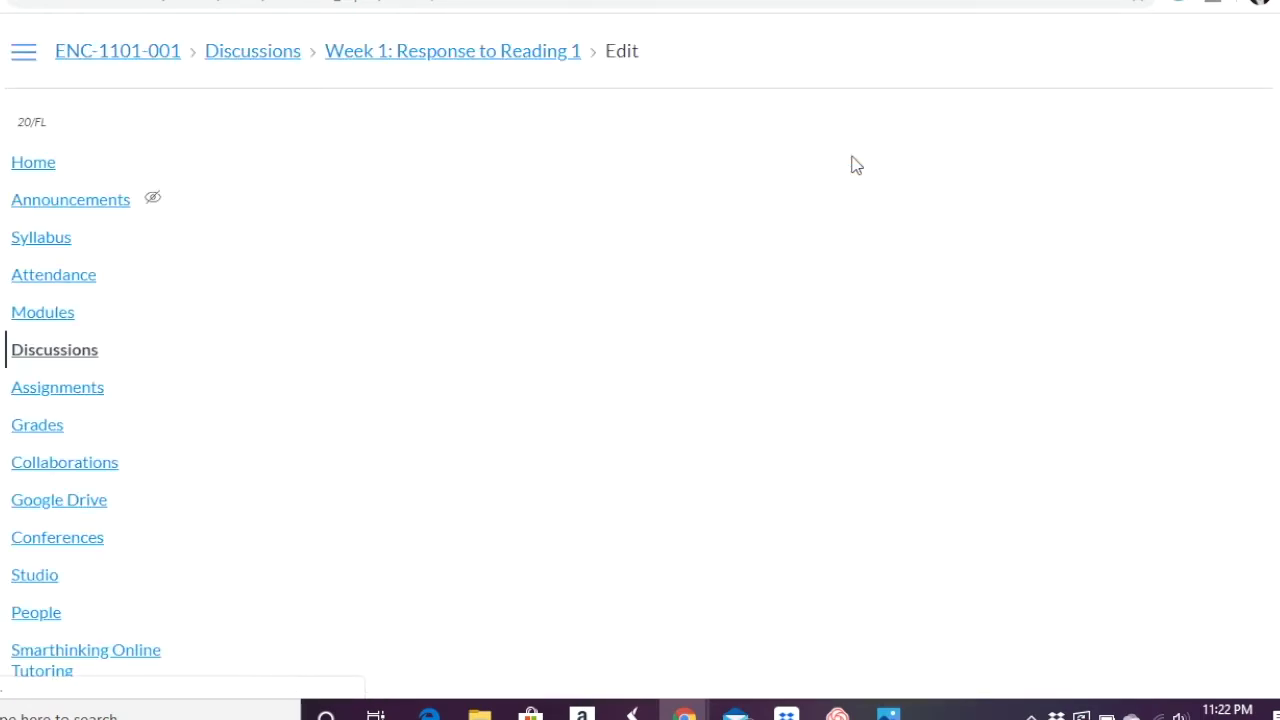
scroll(720, 403, down, 3)
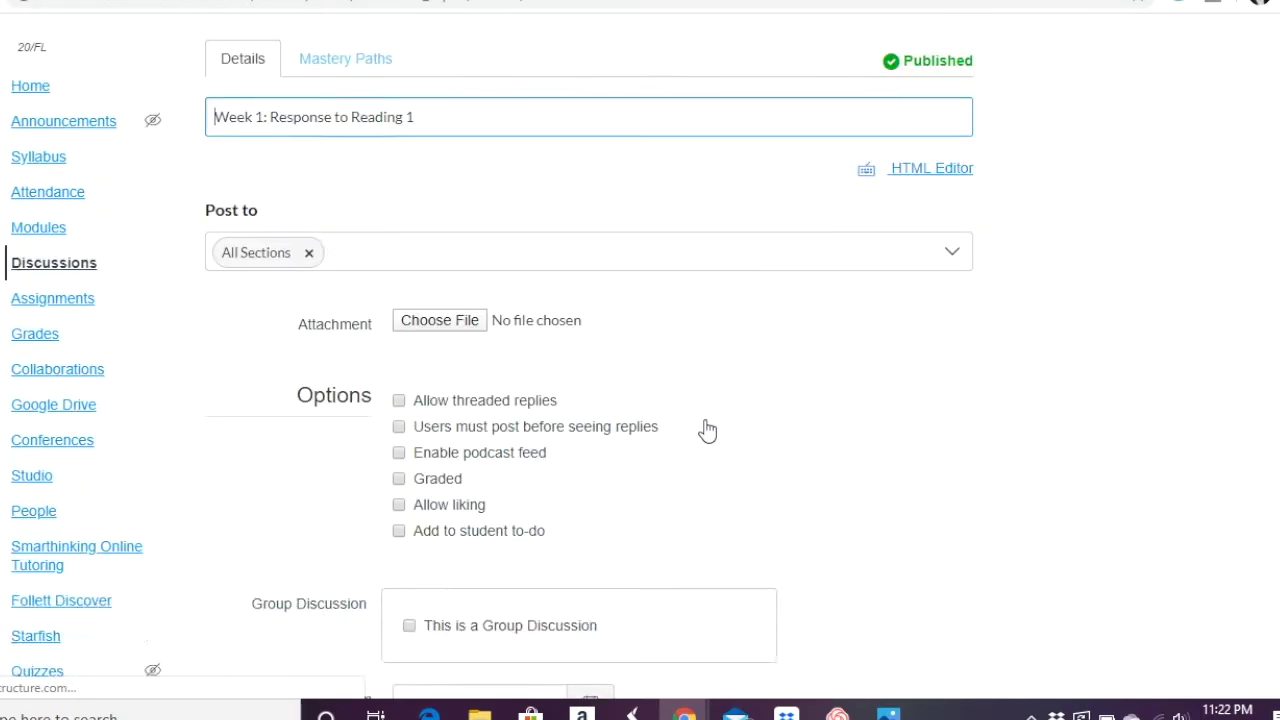
scroll(705, 428, down, 5)
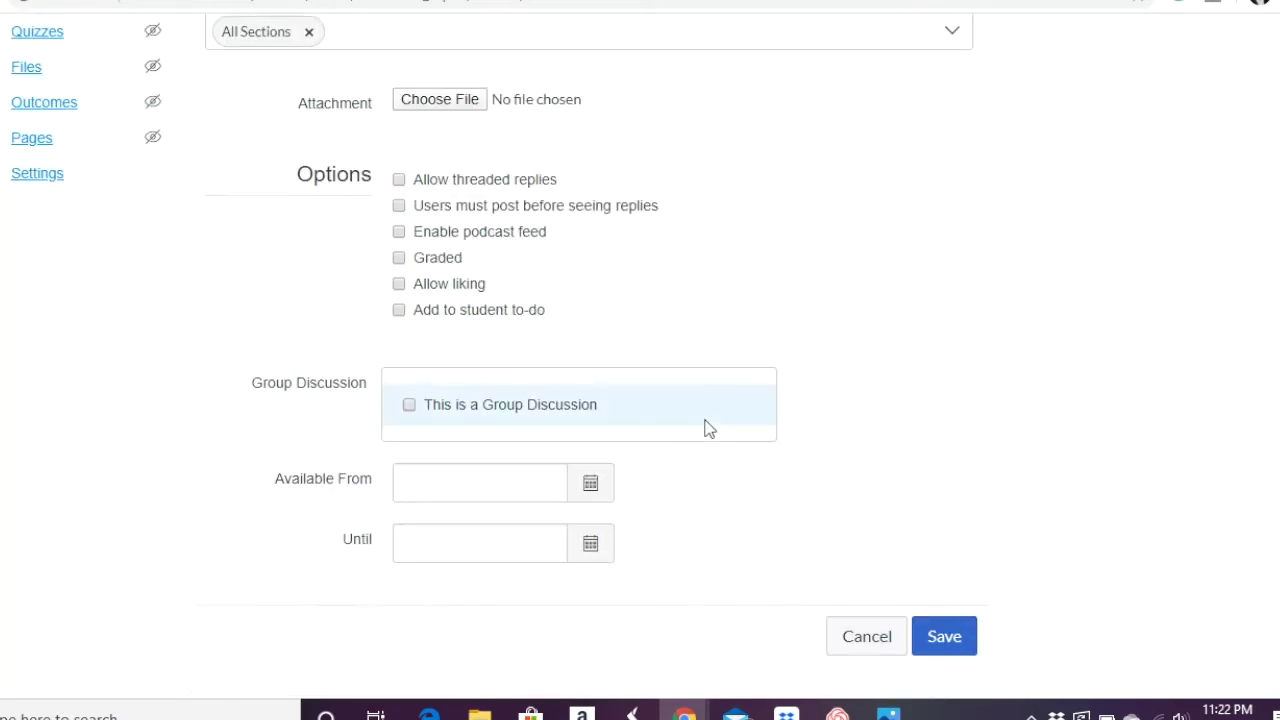
click(409, 405)
scroll(420, 414, down, 1)
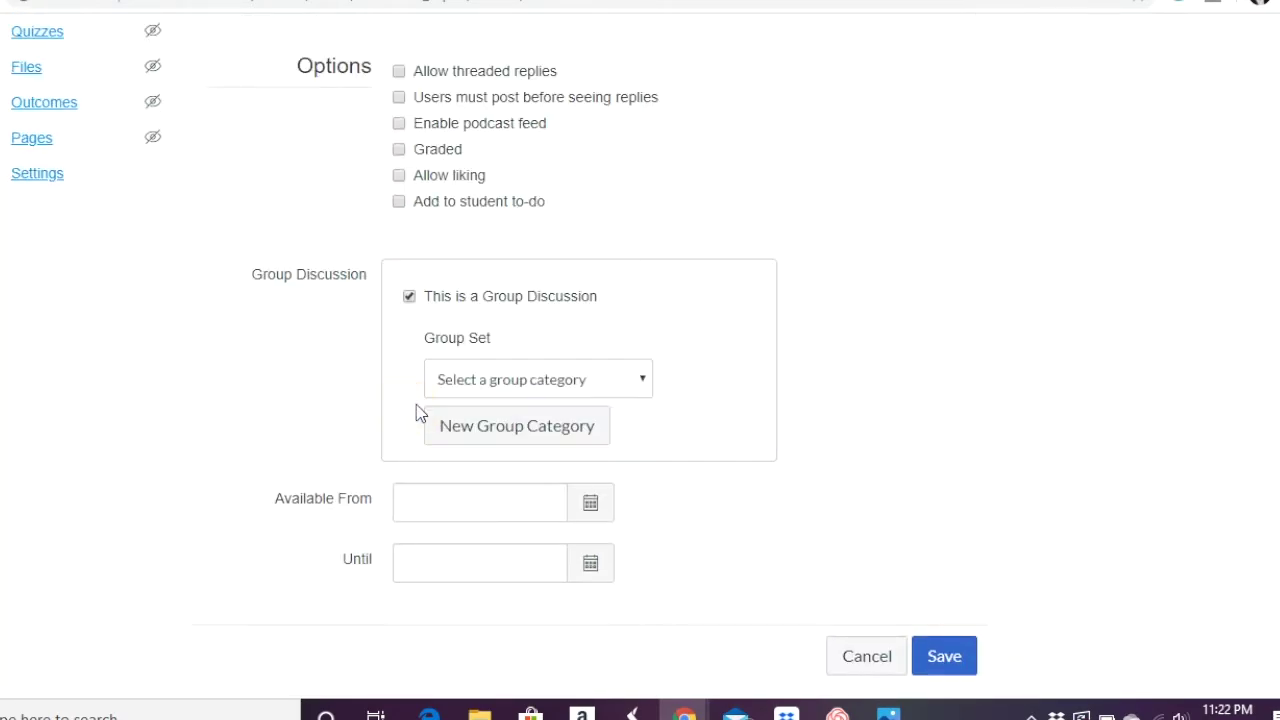
click(471, 379)
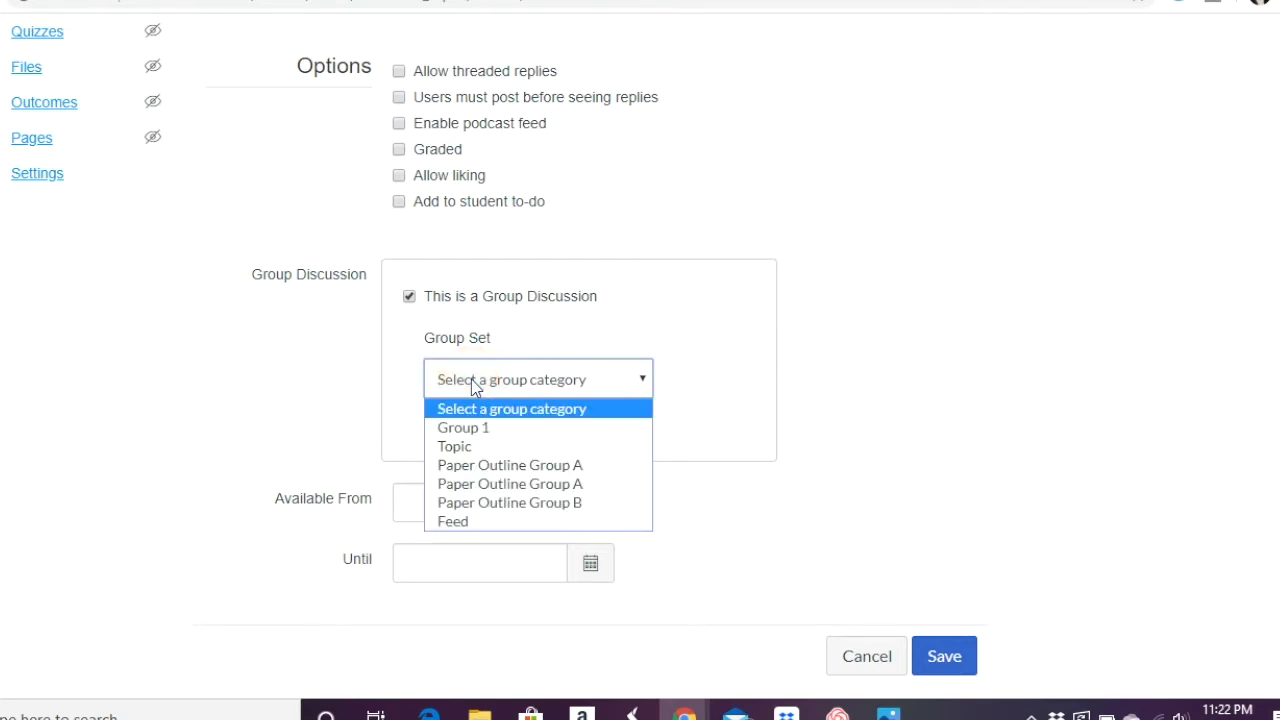
click(393, 383)
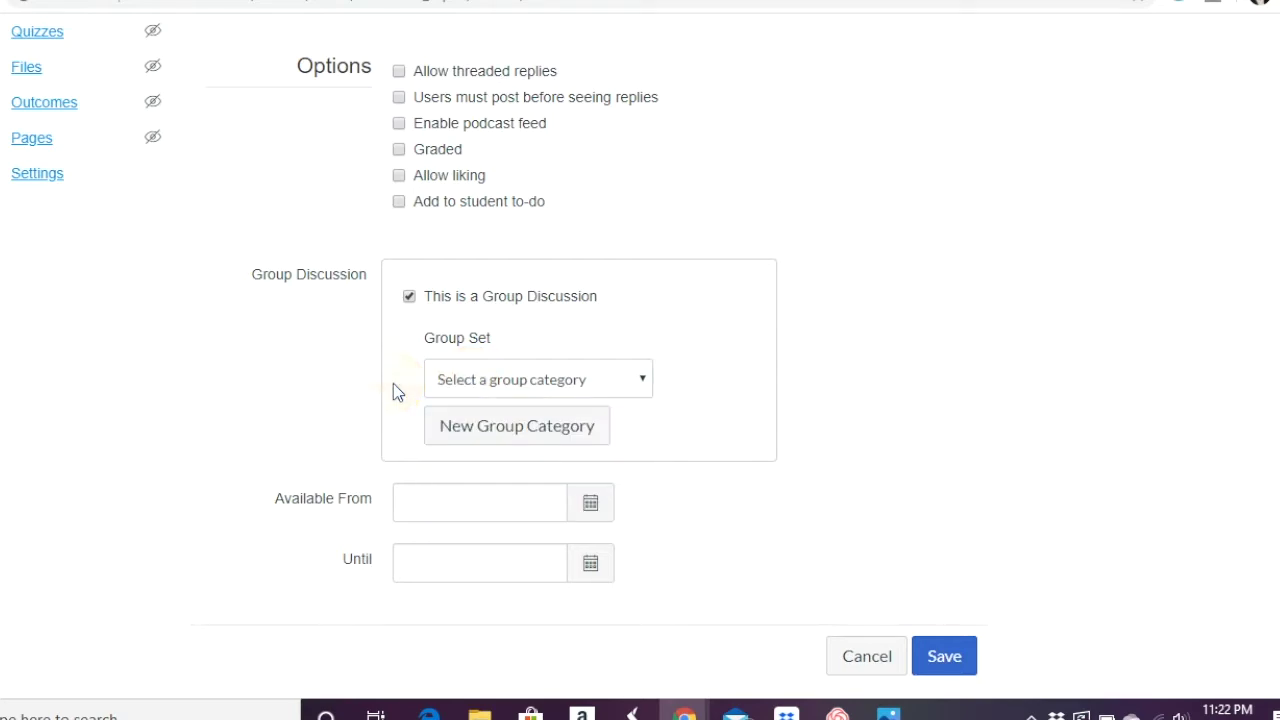
Start a new group set named Topic X with student self sign-up allowed.
click(474, 428)
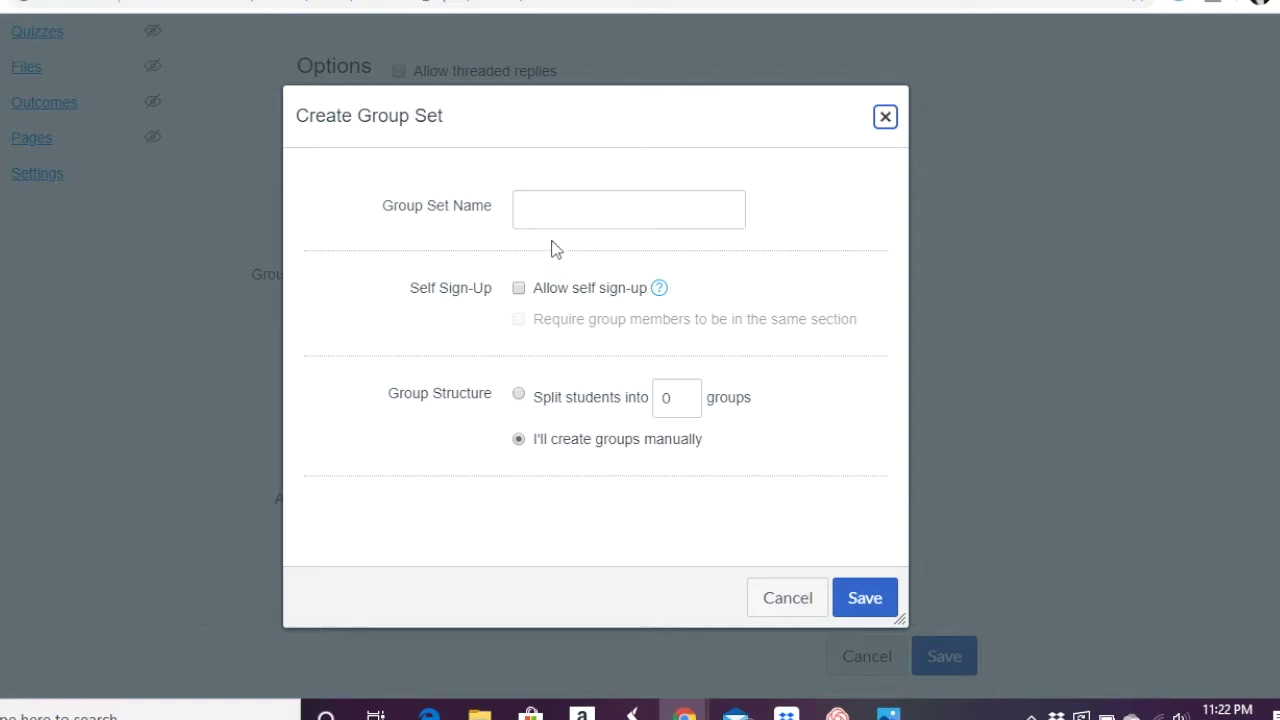
click(545, 220)
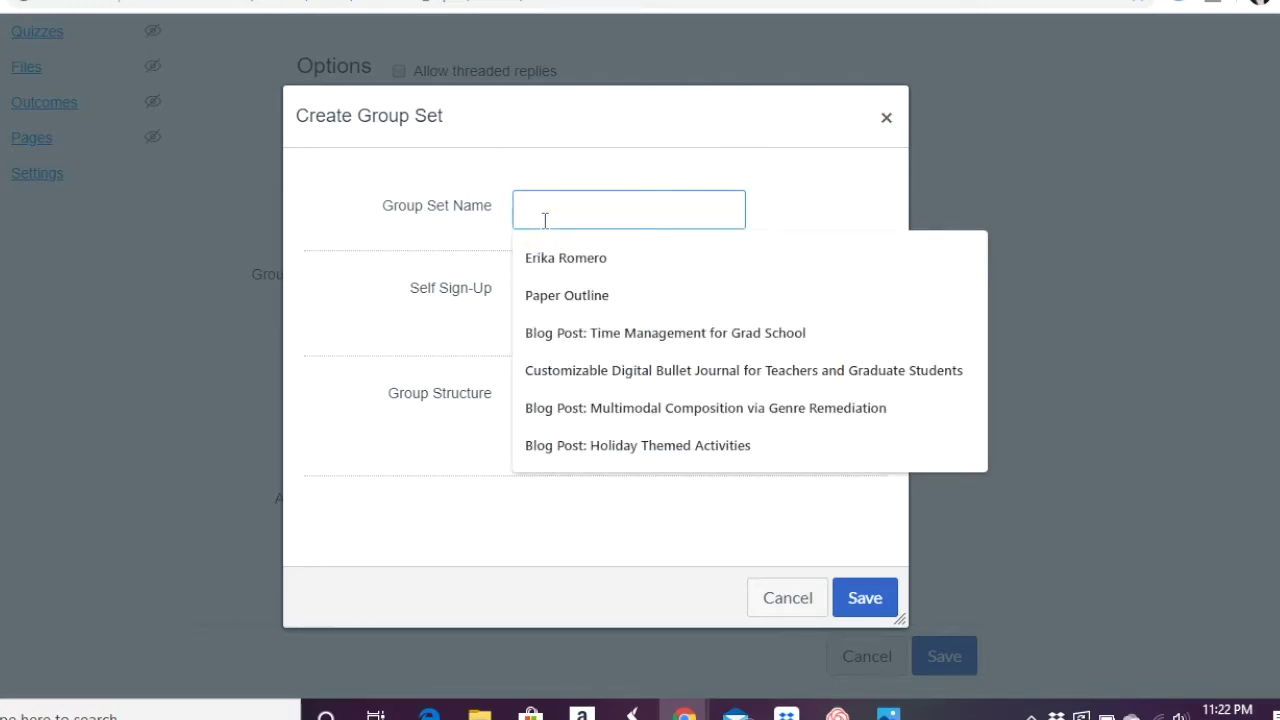
text(Topic X)
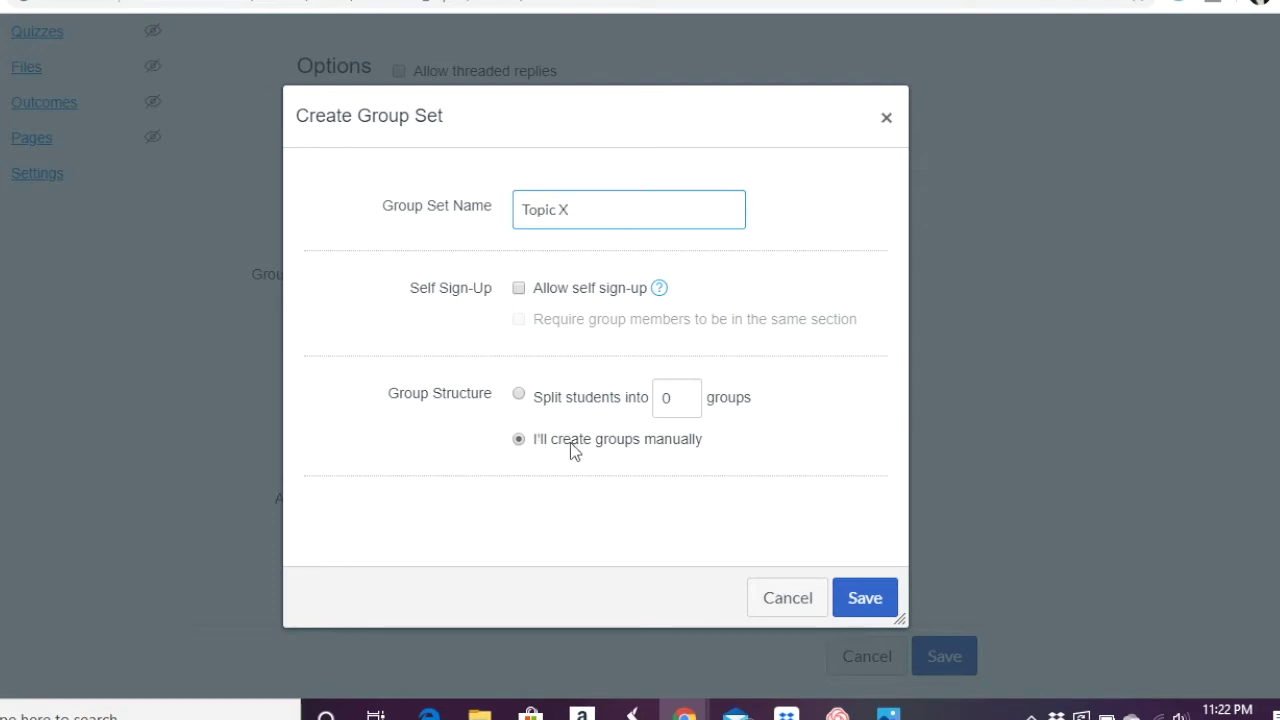
click(518, 399)
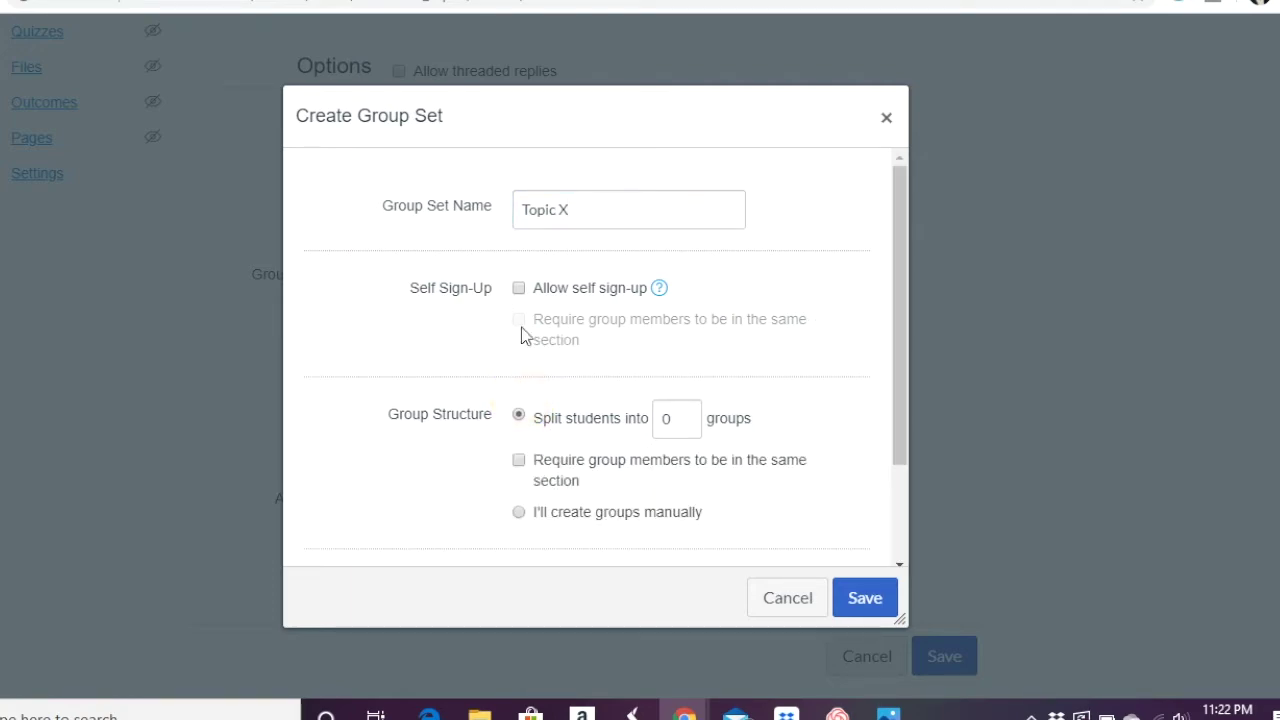
click(519, 289)
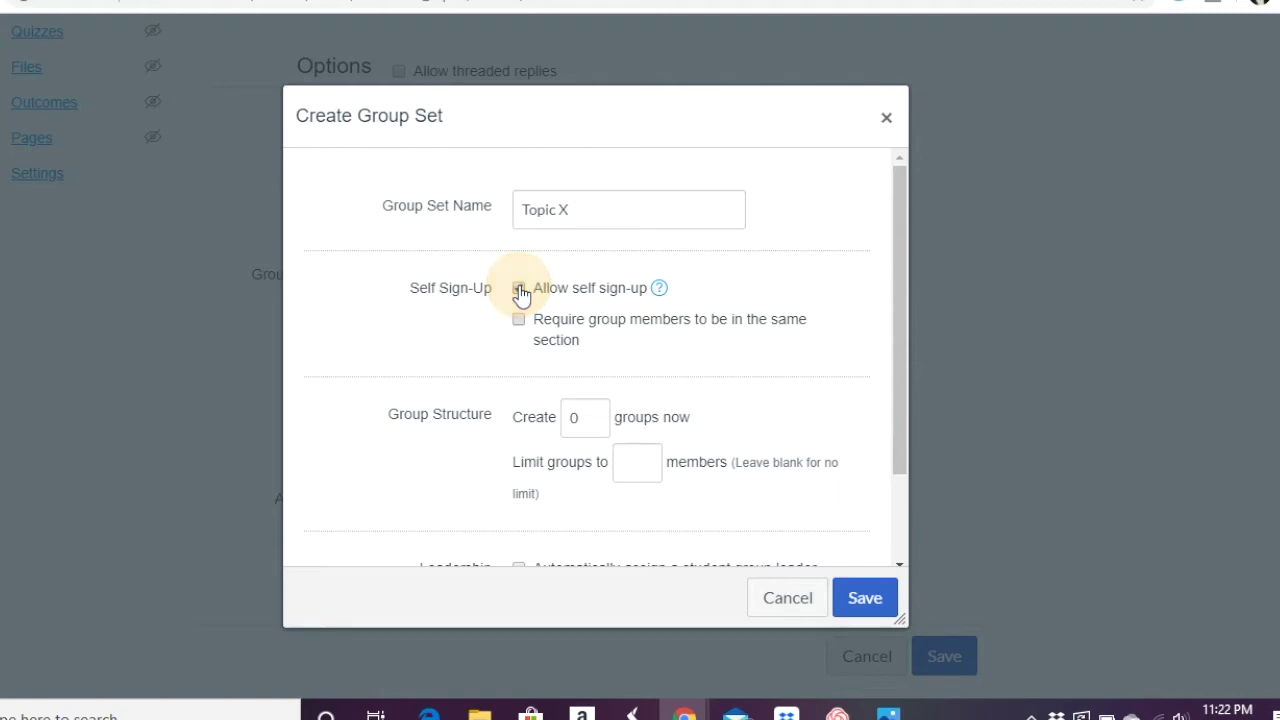
Have Topic X create 5 groups limited to 6 members each, then save it.
click(593, 414)
click(593, 414)
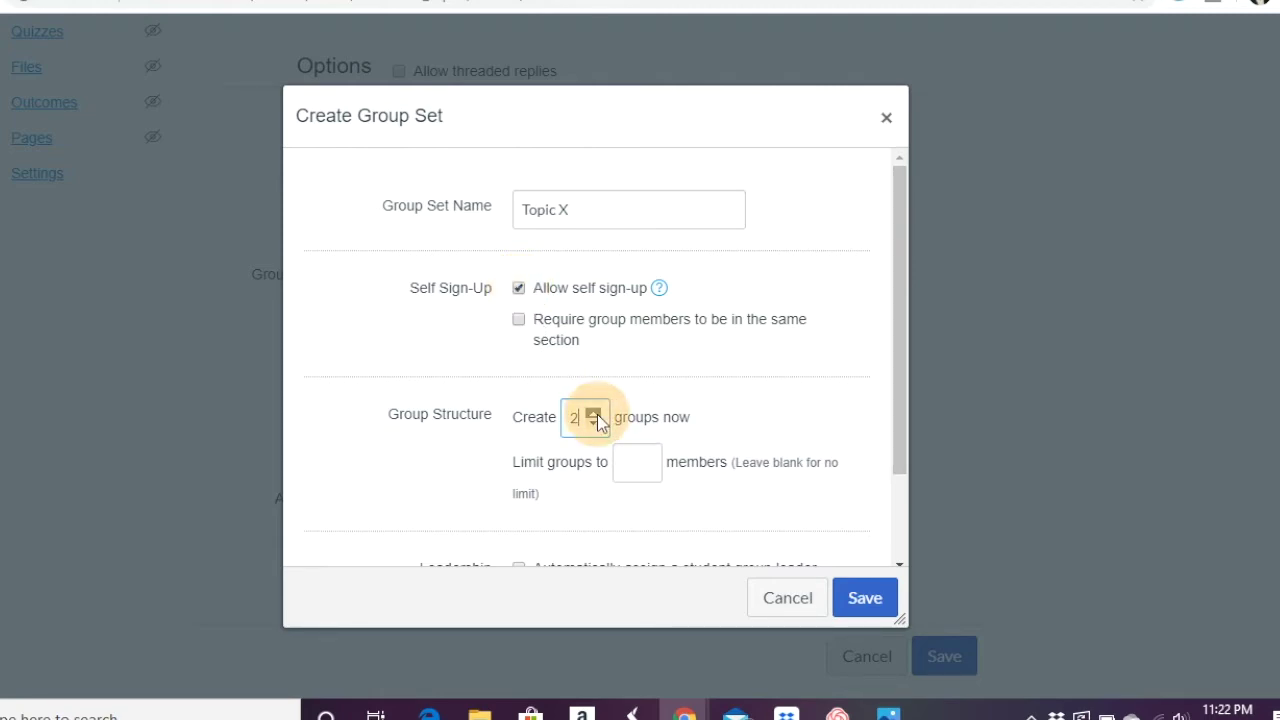
click(593, 414)
click(593, 414)
click(593, 414)
click(645, 458)
click(645, 458)
click(645, 458)
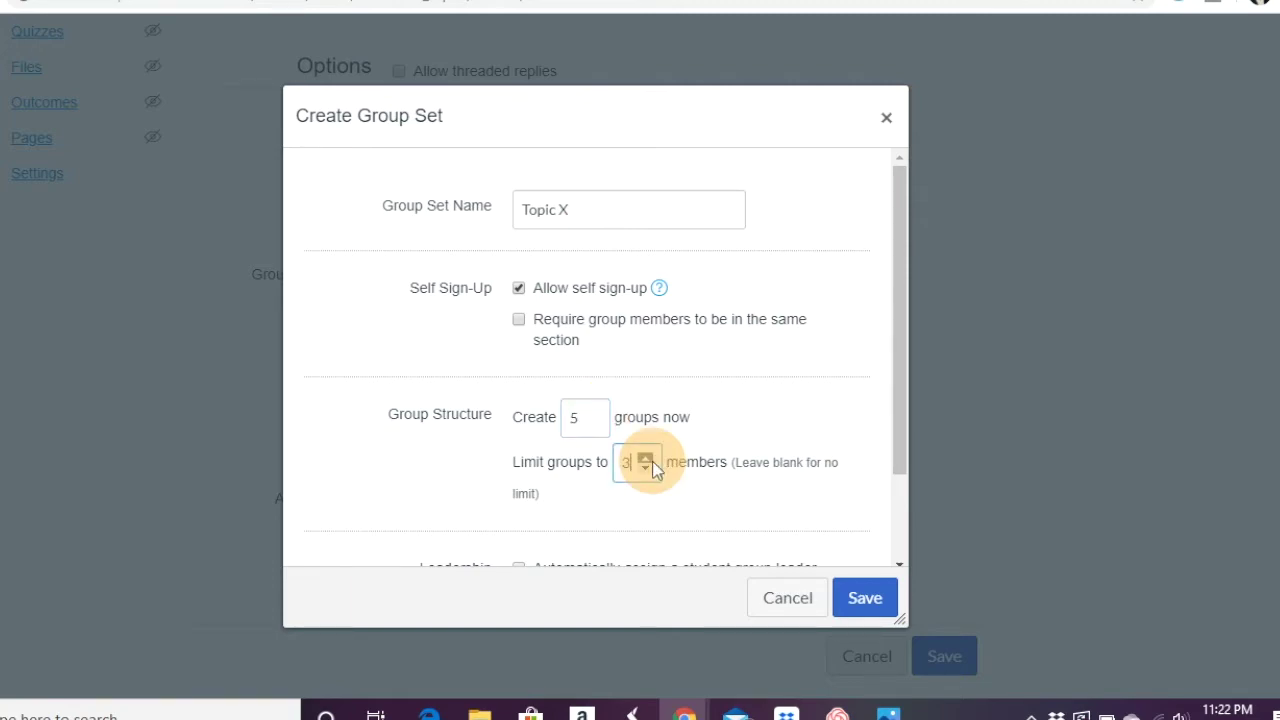
click(646, 467)
scroll(647, 470, down, 1)
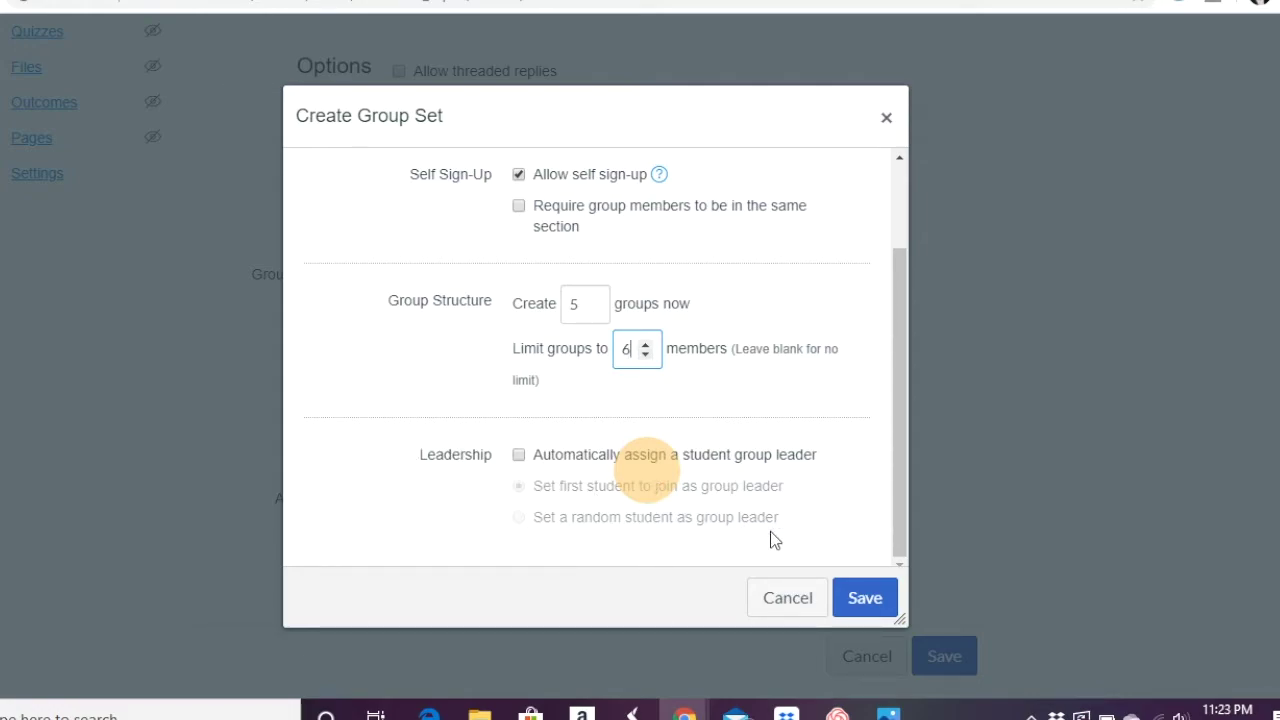
scroll(661, 443, up, 1)
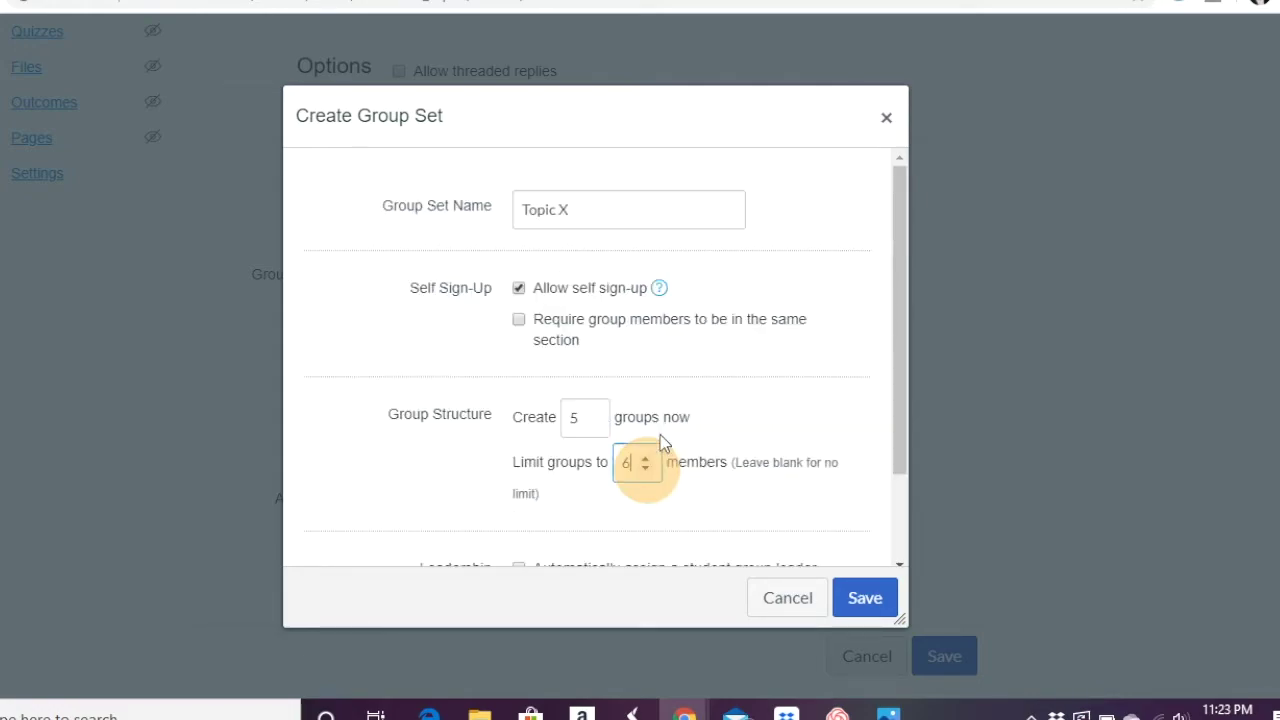
click(518, 290)
click(518, 290)
scroll(677, 447, down, 1)
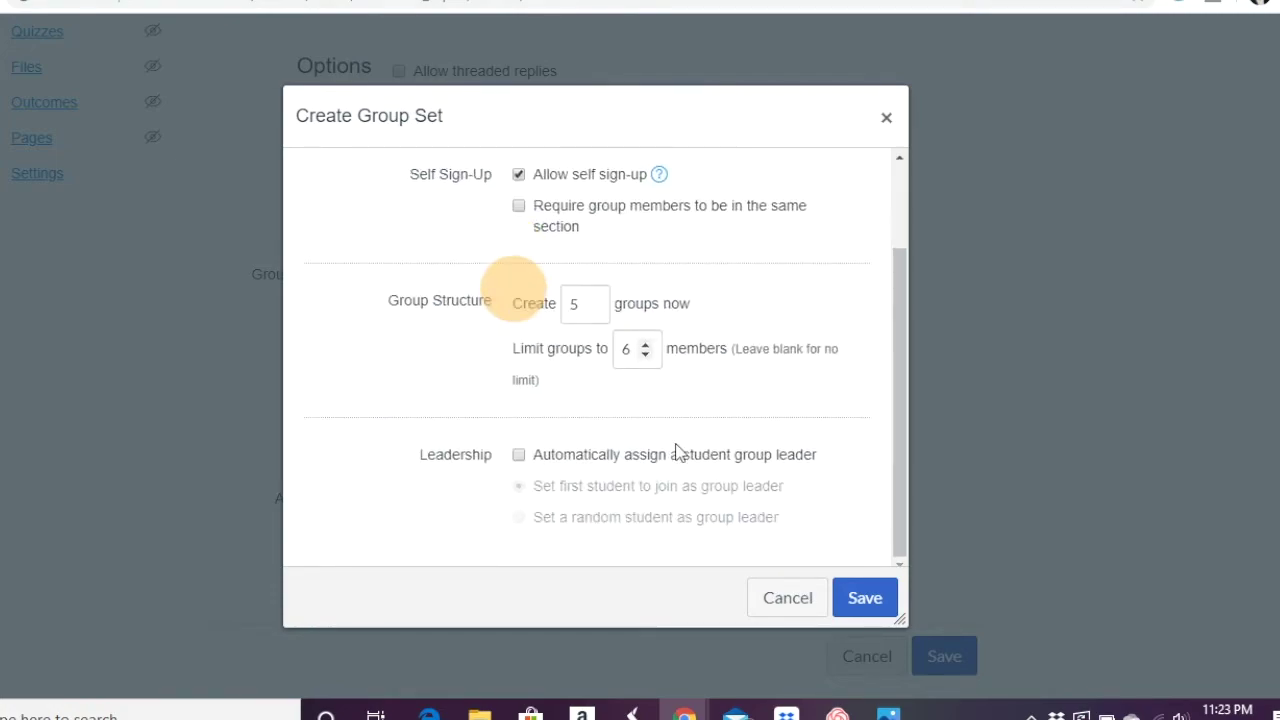
click(863, 592)
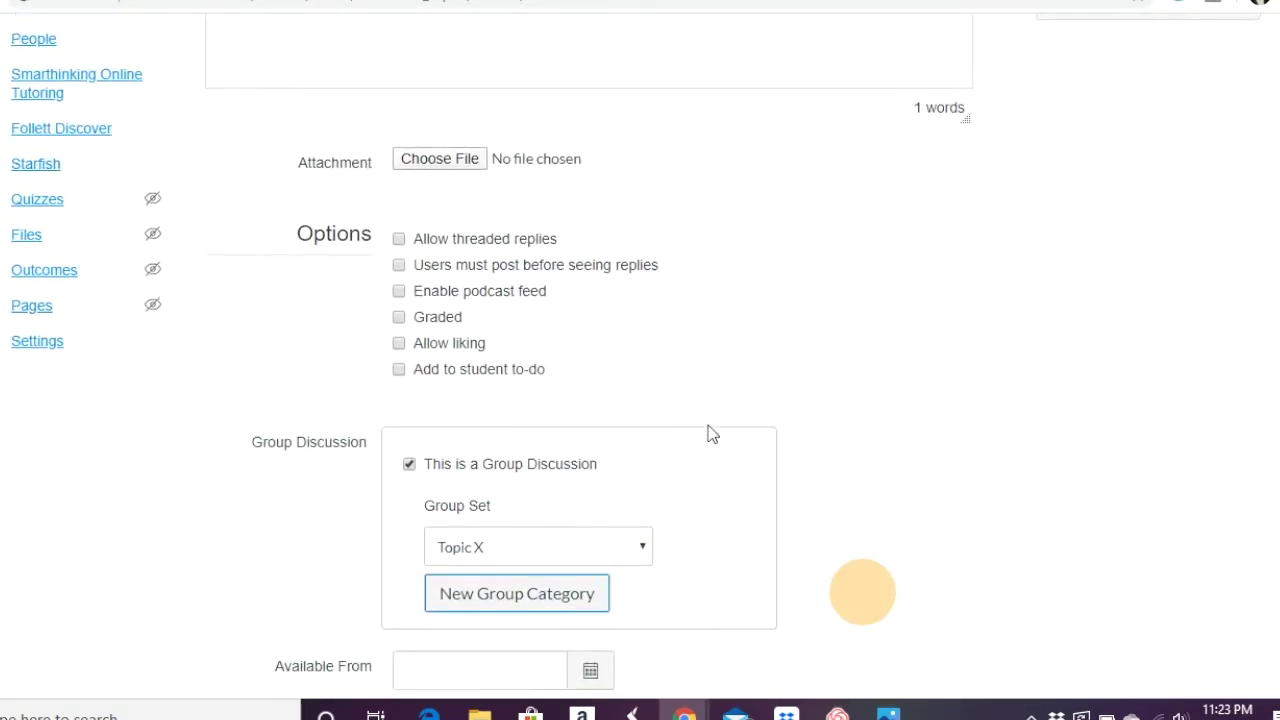
Save the Week 1 edit form with Topic X as its group set.
scroll(894, 452, down, 1)
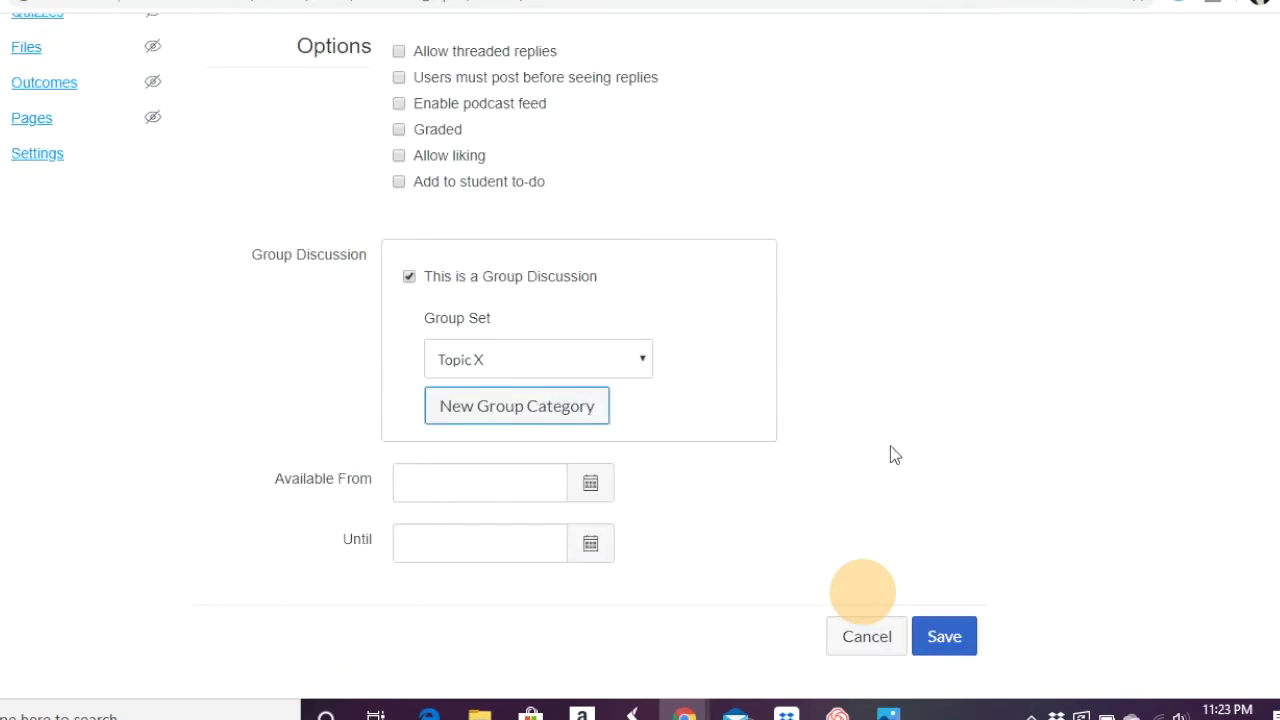
click(943, 636)
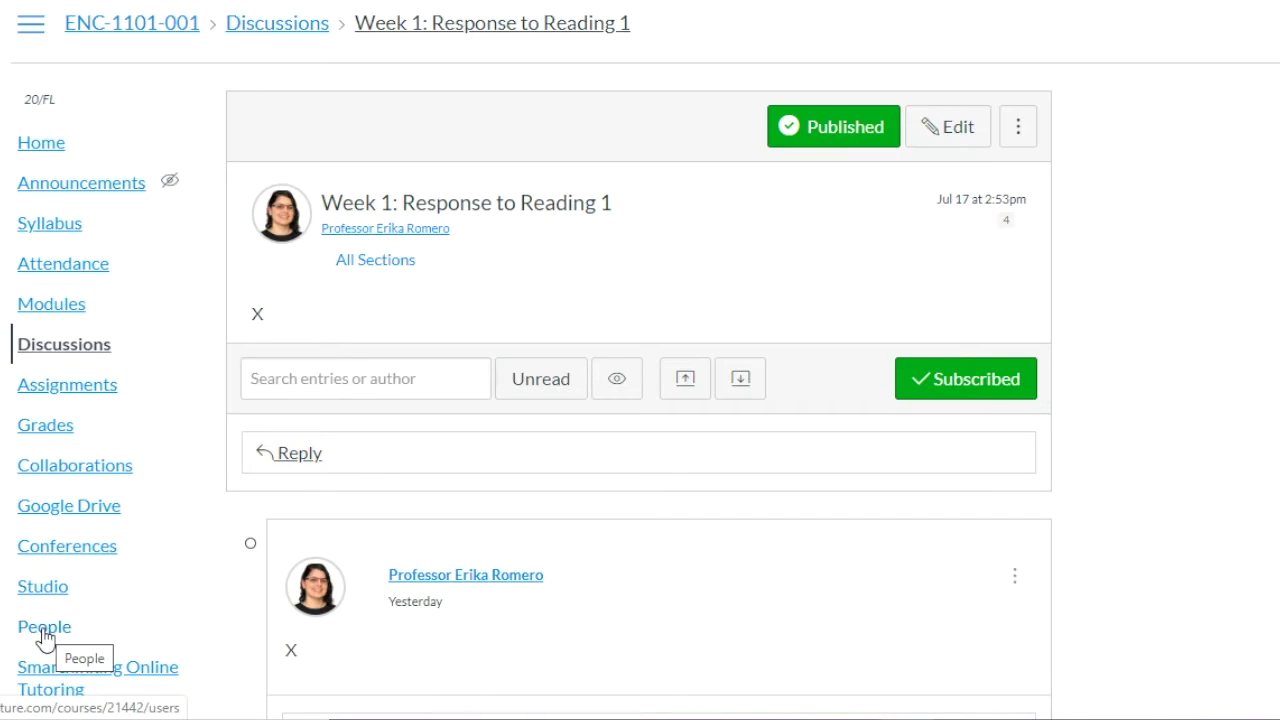
In People, view the Topic X groups a student could join without assigning anyone.
click(45, 637)
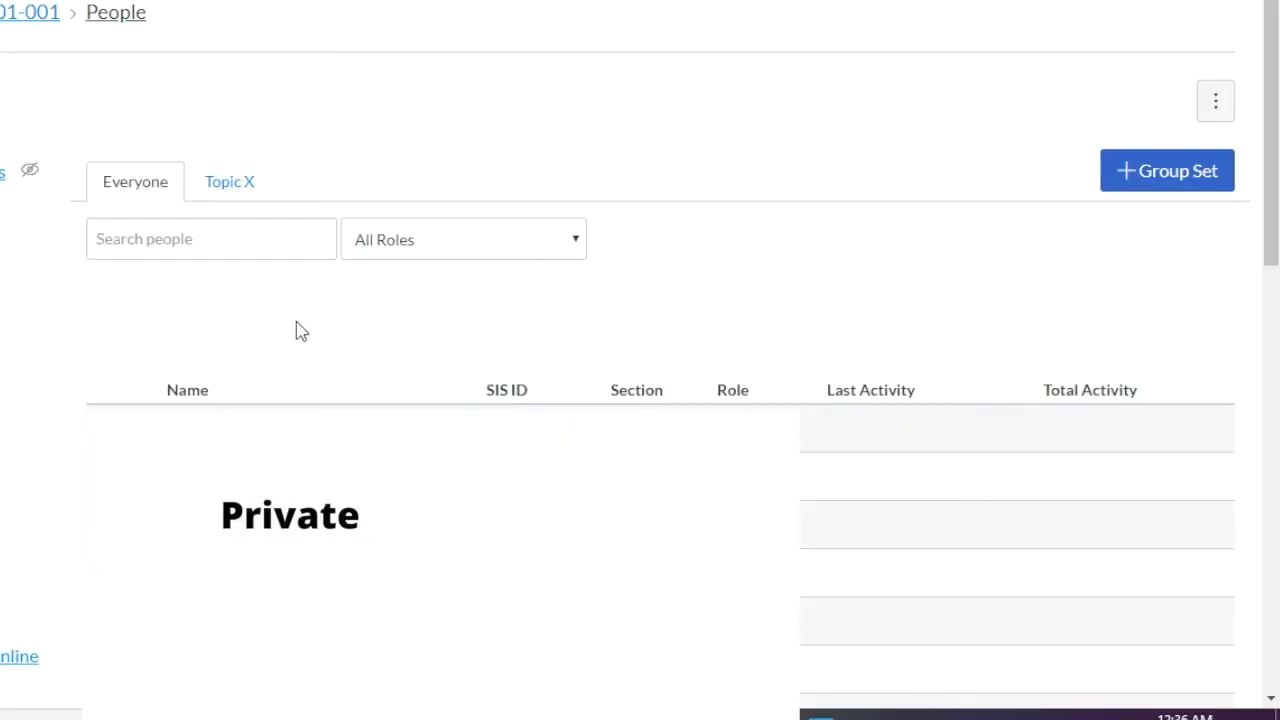
click(250, 191)
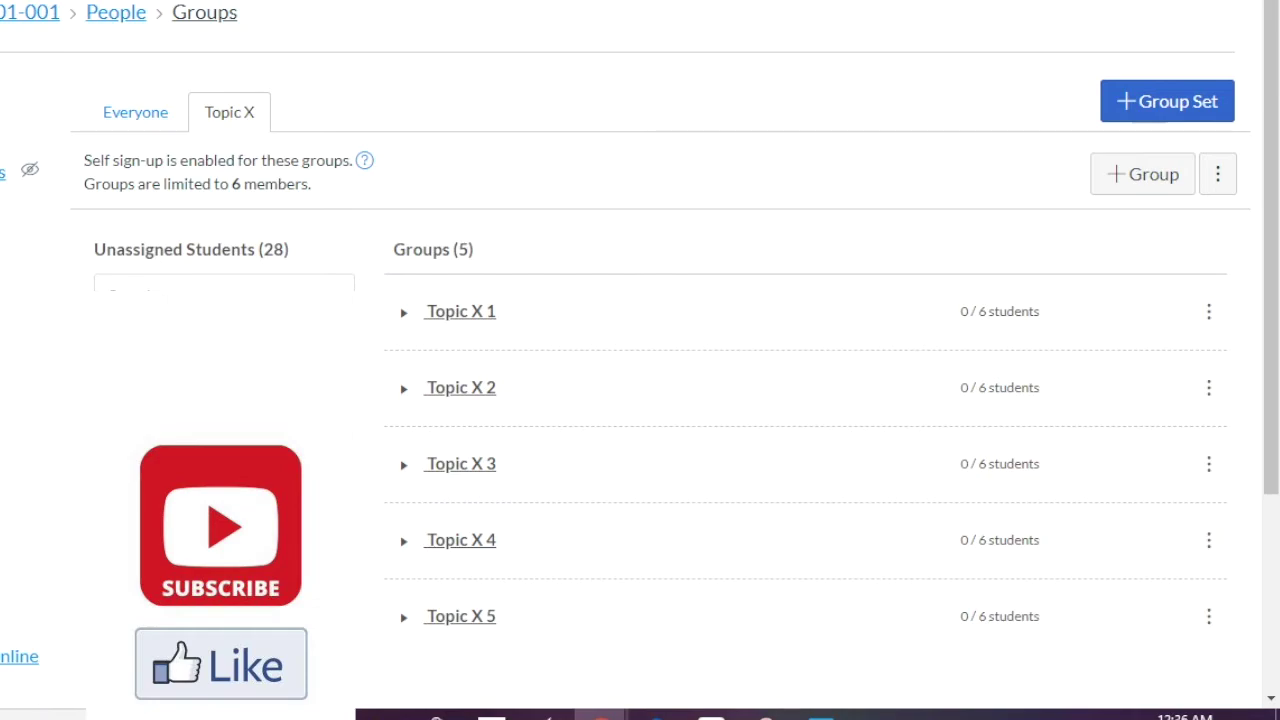
click(340, 310)
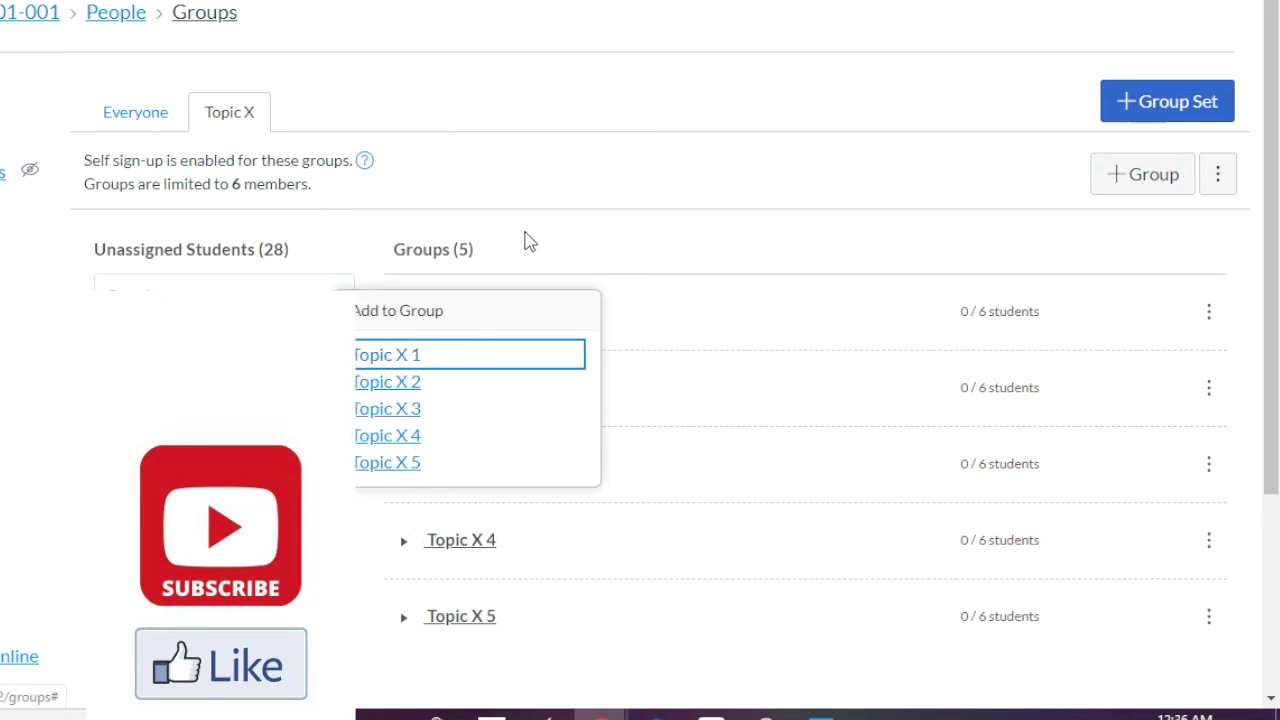
click(548, 188)
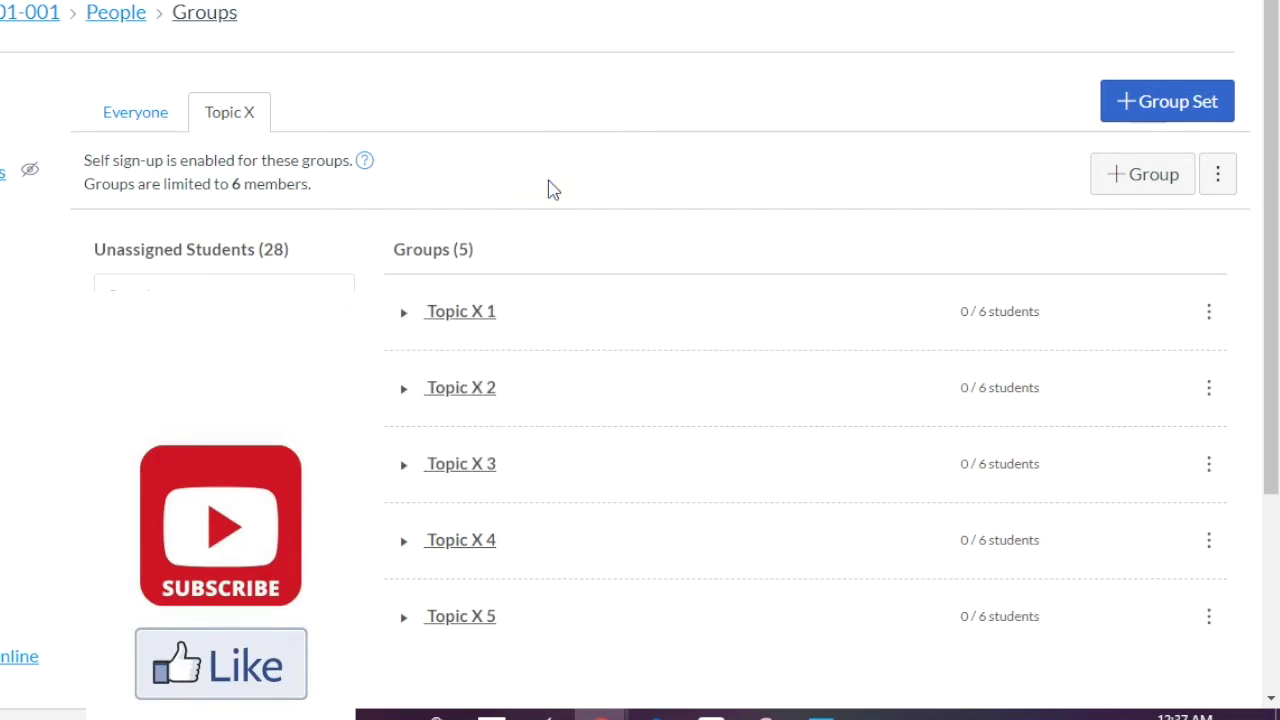
Open the Topic X group set's edit settings and close them without saving.
click(1217, 176)
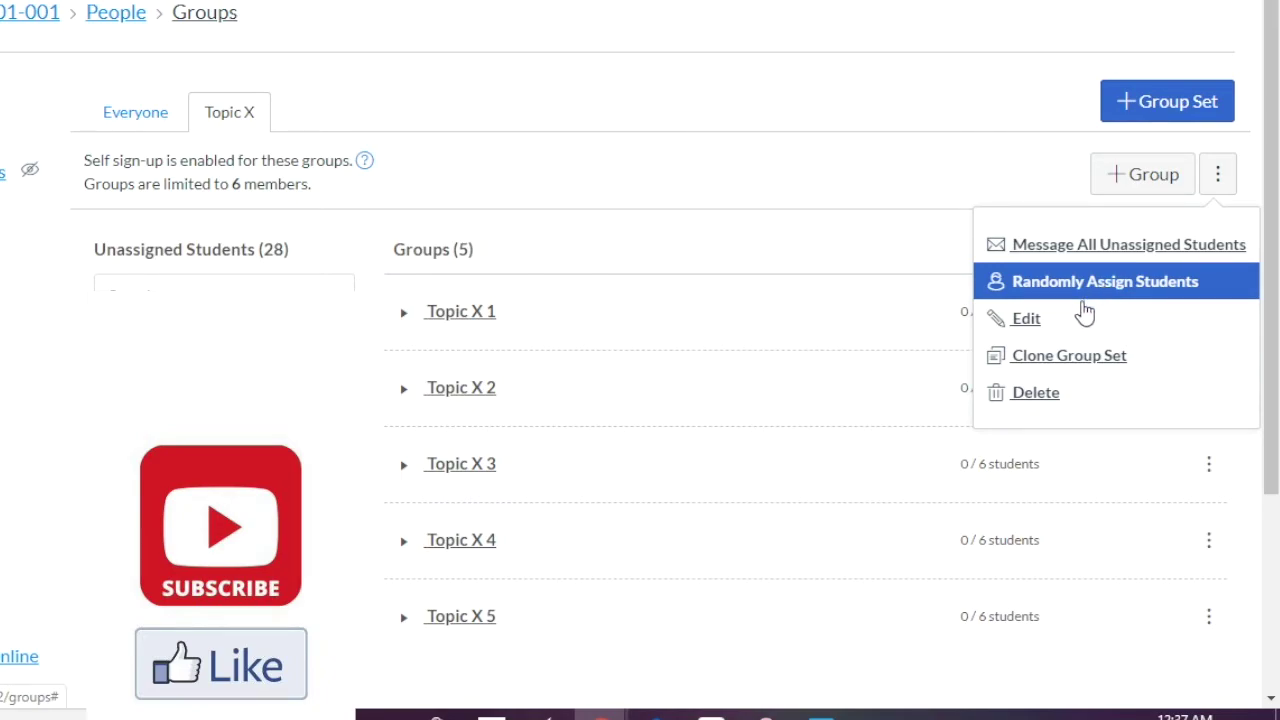
click(1044, 318)
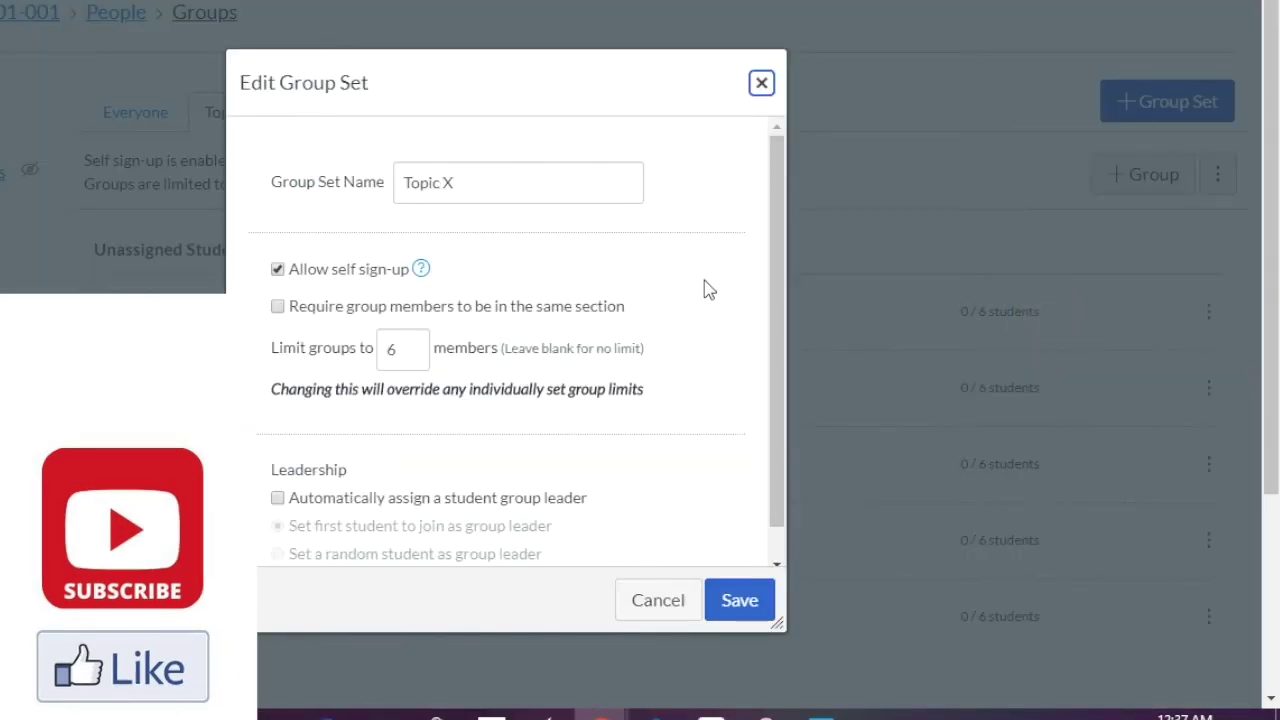
scroll(528, 306, down, 1)
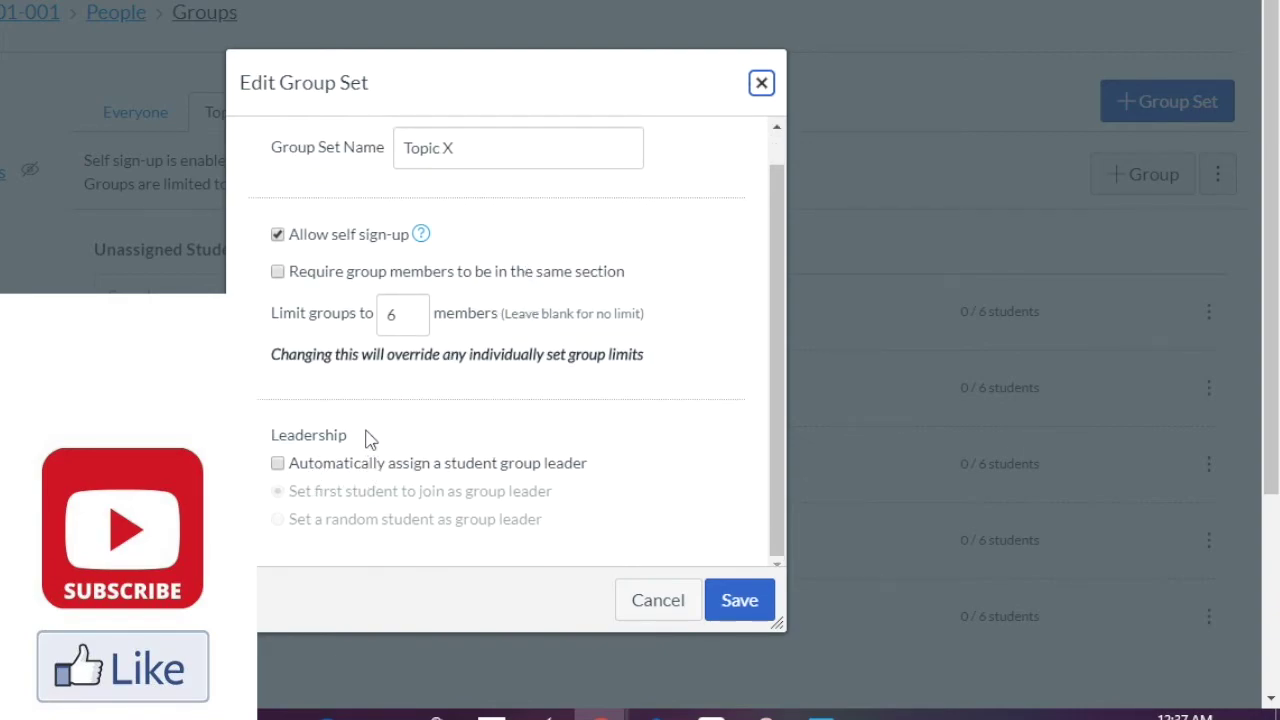
click(762, 84)
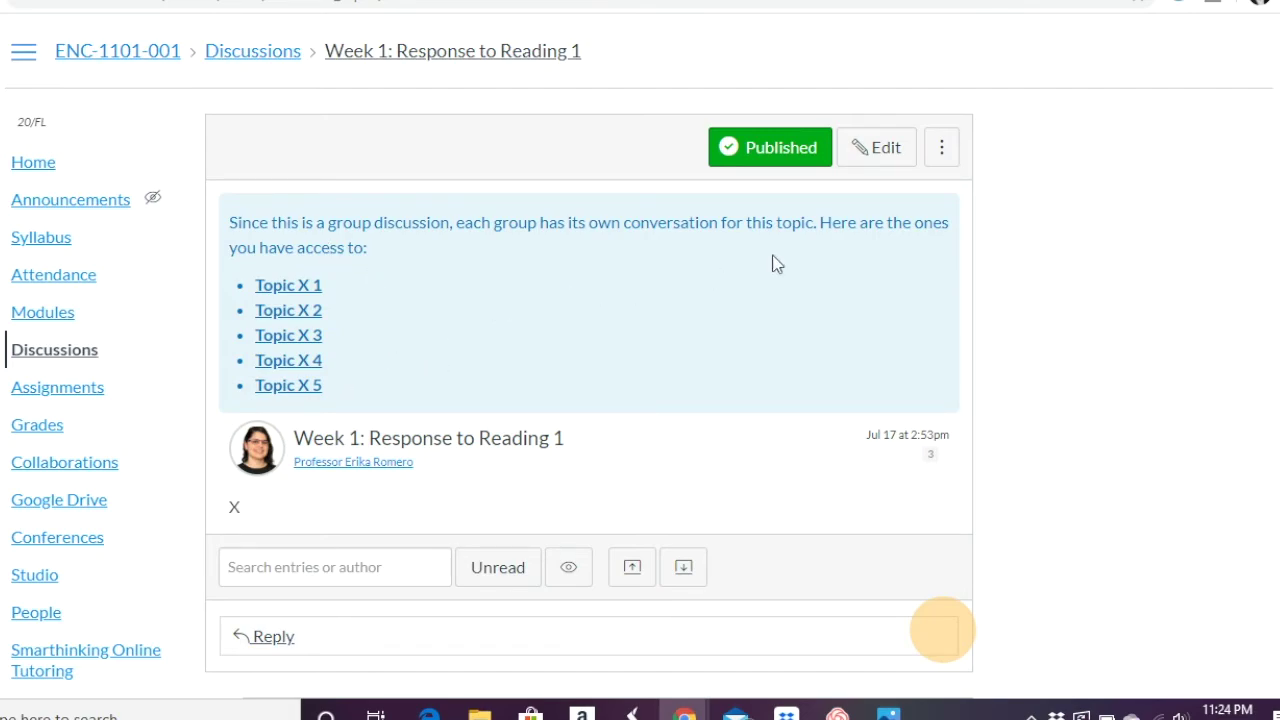
Uncheck 'This is a Group Discussion' for Week 1: Response to Reading 1 and save it.
click(893, 160)
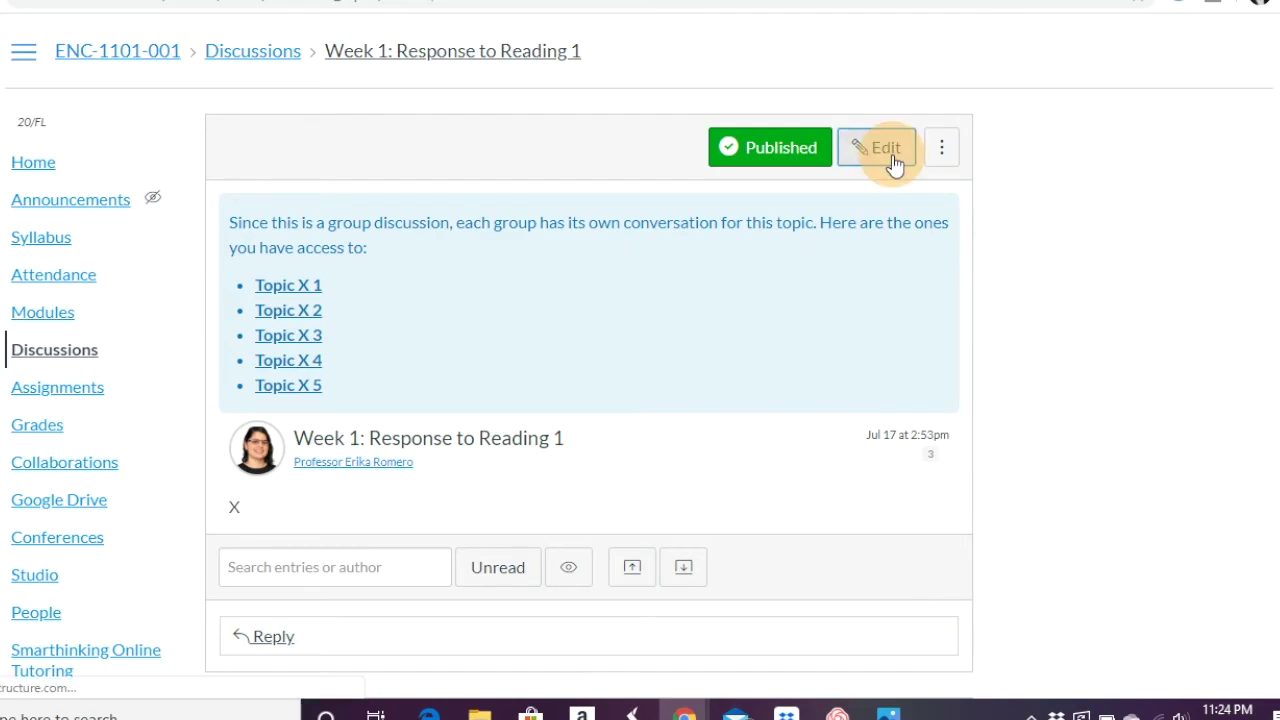
scroll(583, 466, down, 5)
scroll(408, 414, up, 5)
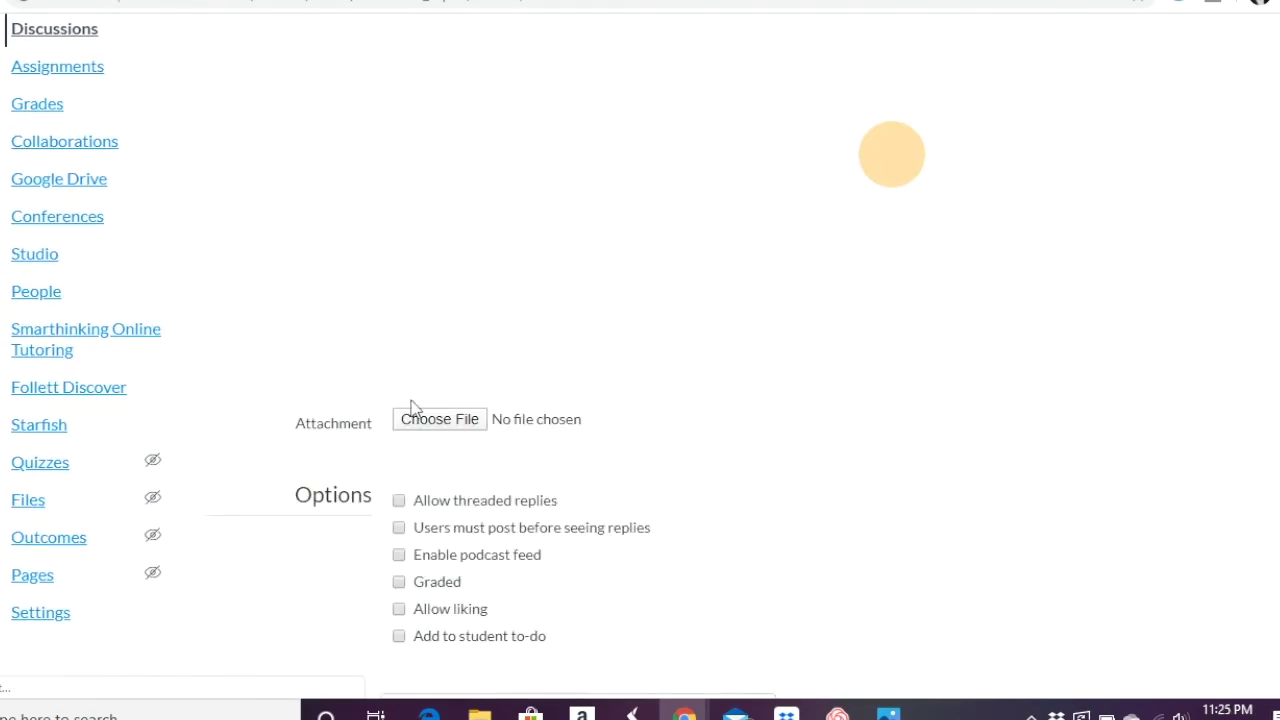
scroll(414, 420, down, 4)
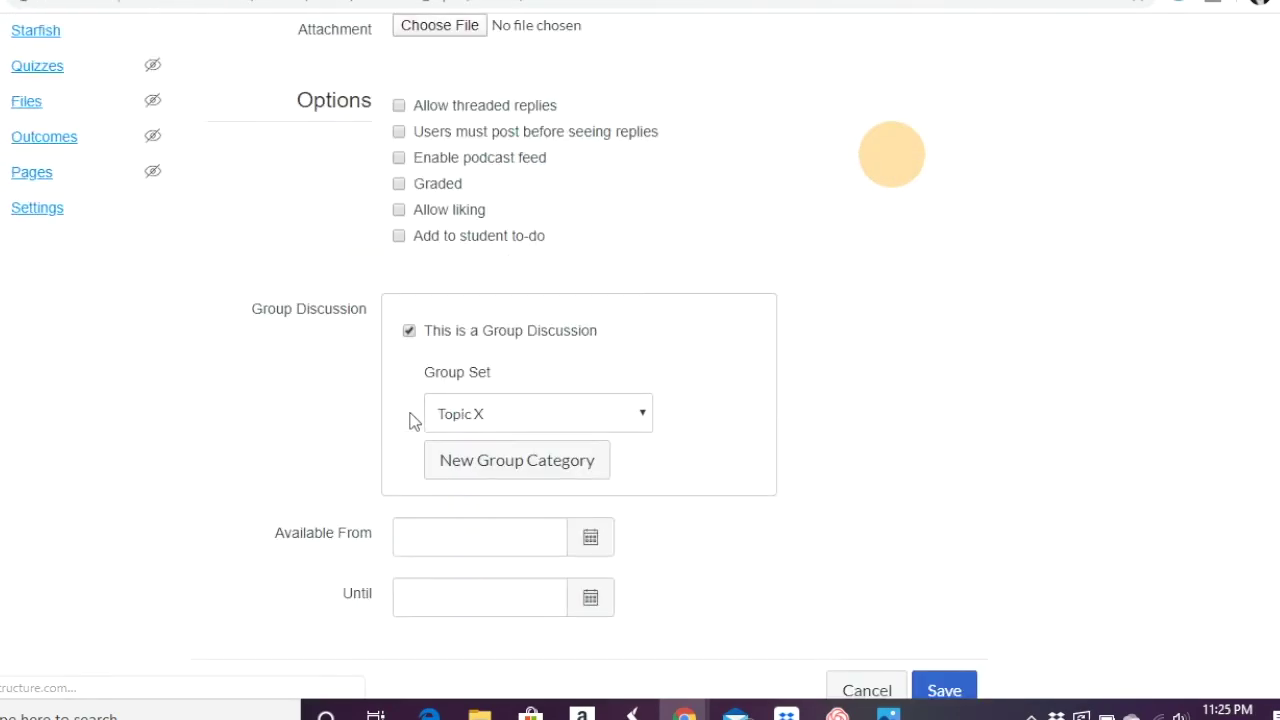
click(411, 332)
click(943, 670)
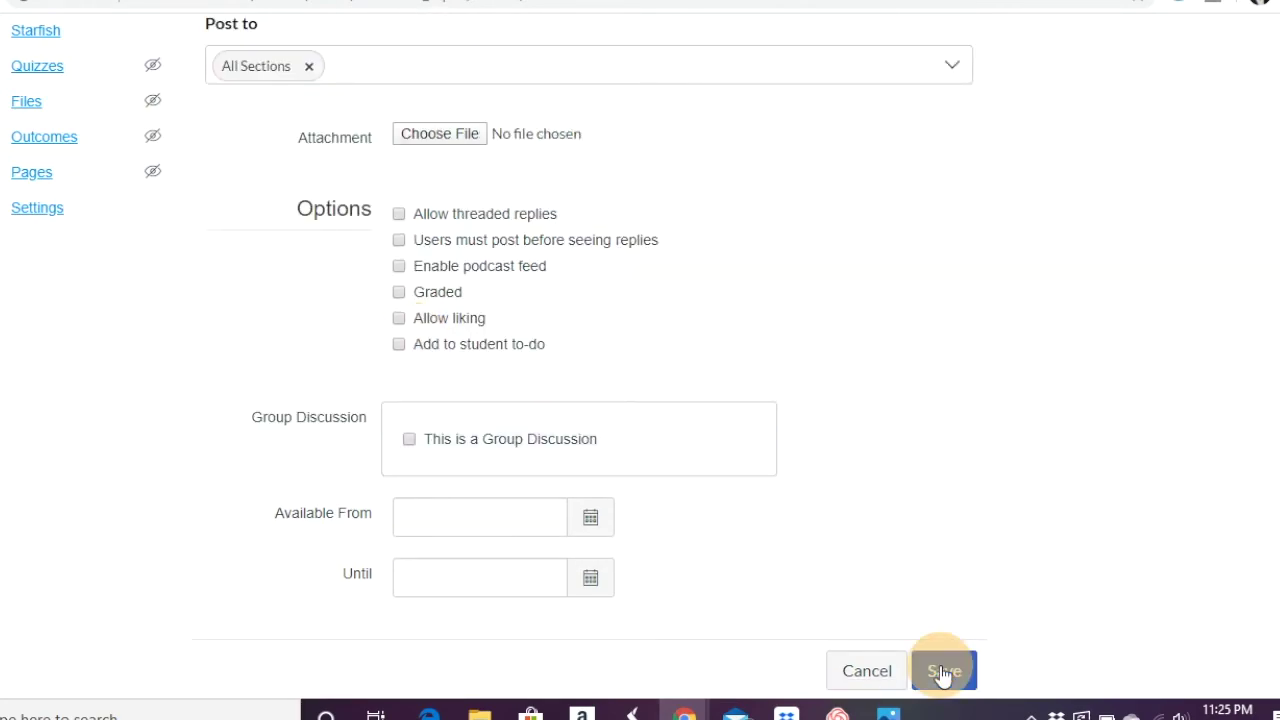
scroll(418, 506, down, 1)
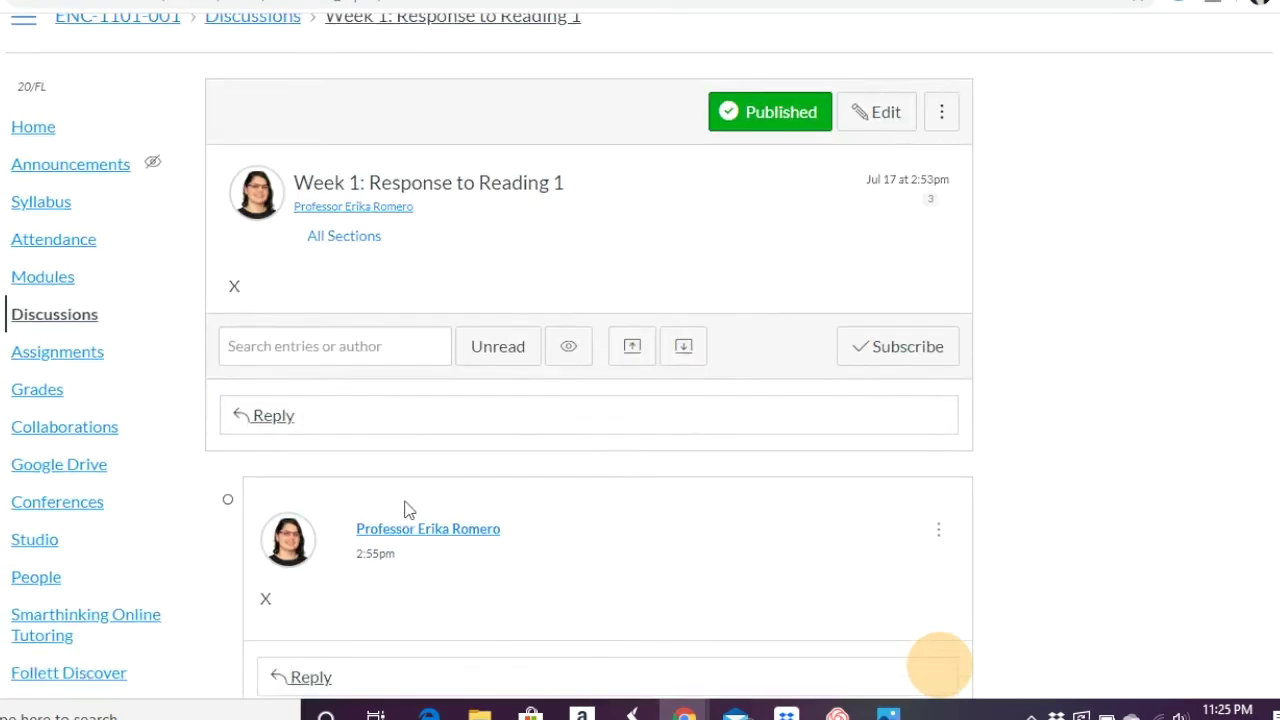
Post the reply 'Group 1: Discuss X about Y. Reply to this specific post.' to the Week 1 discussion.
click(274, 357)
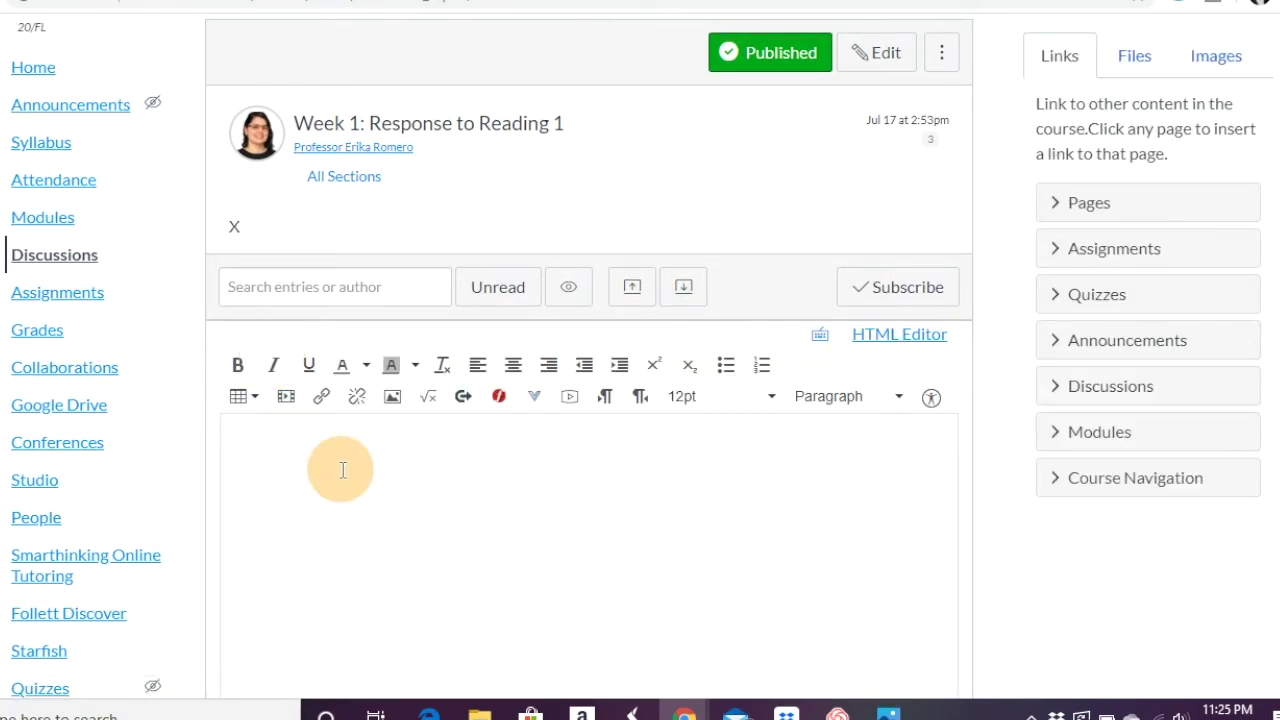
text(Group 1: Discuss X a)
key(BackSpace)
key(BackSpace)
text(about Y)
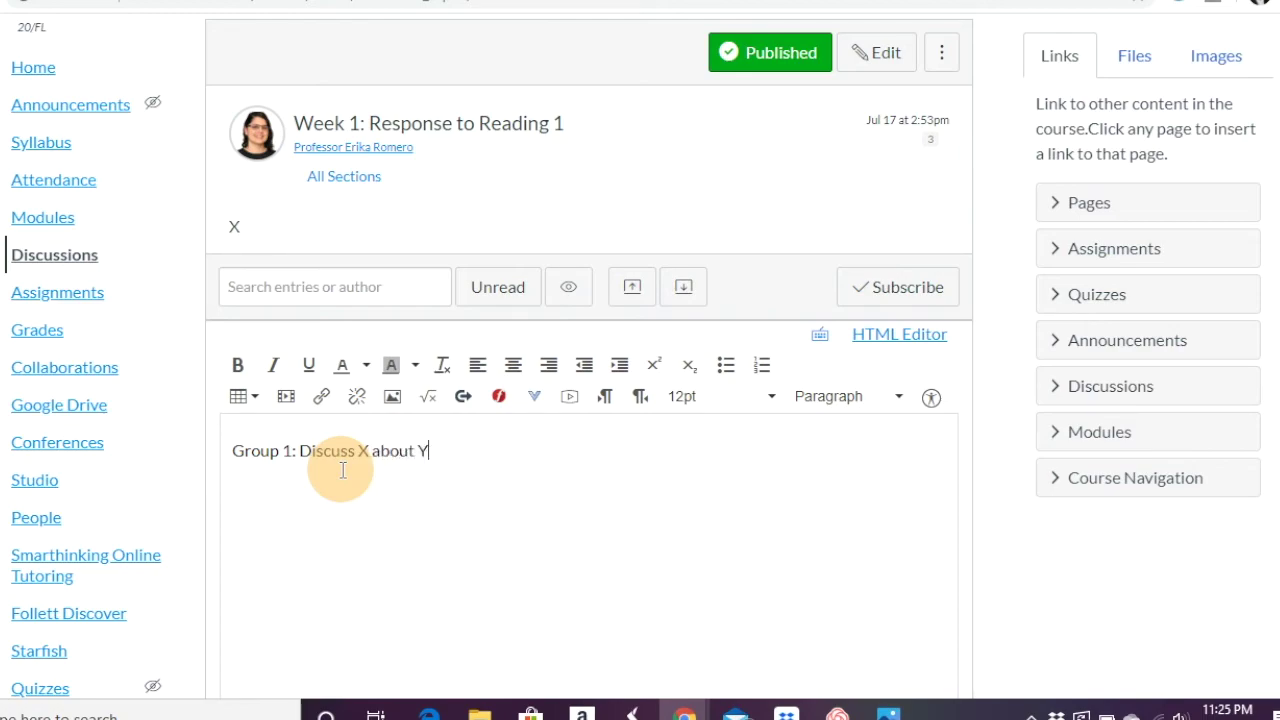
text(. Reply to this specific)
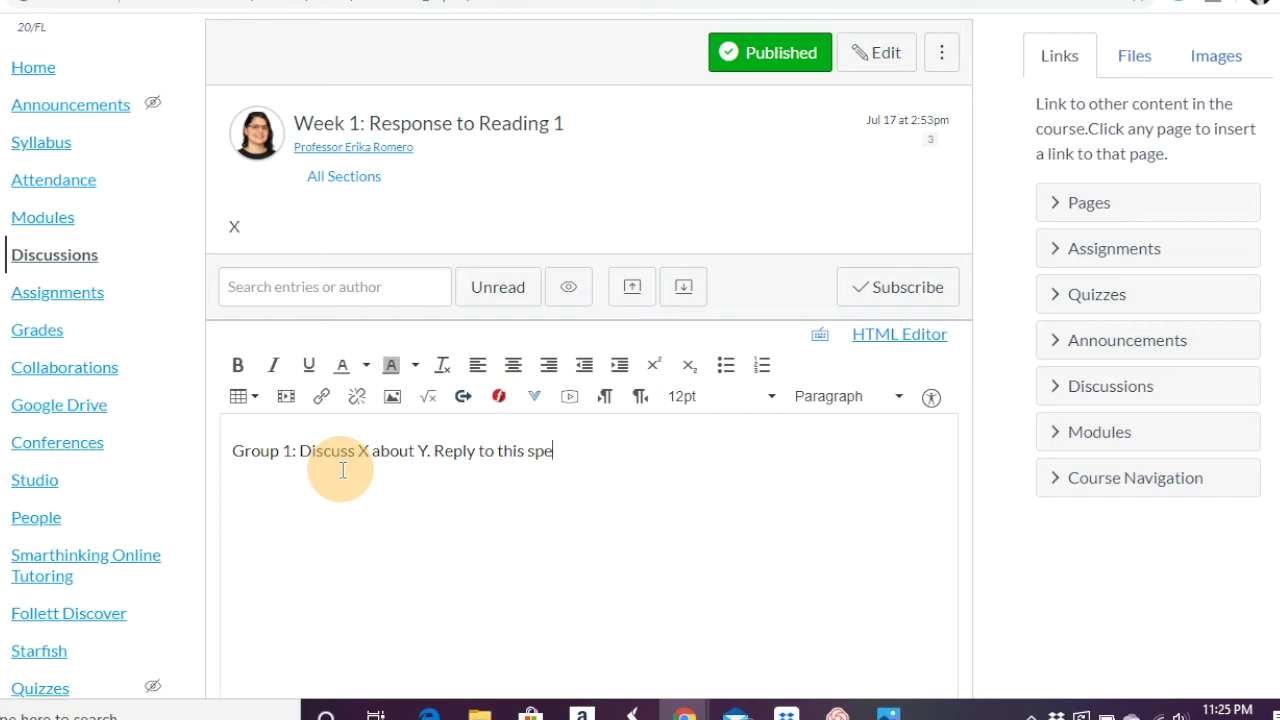
key(BackSpace)
key(BackSpace)
text(ics)
key(BackSpace)
key(BackSpace)
key(BackSpace)
text(ic post.)
scroll(577, 477, down, 2)
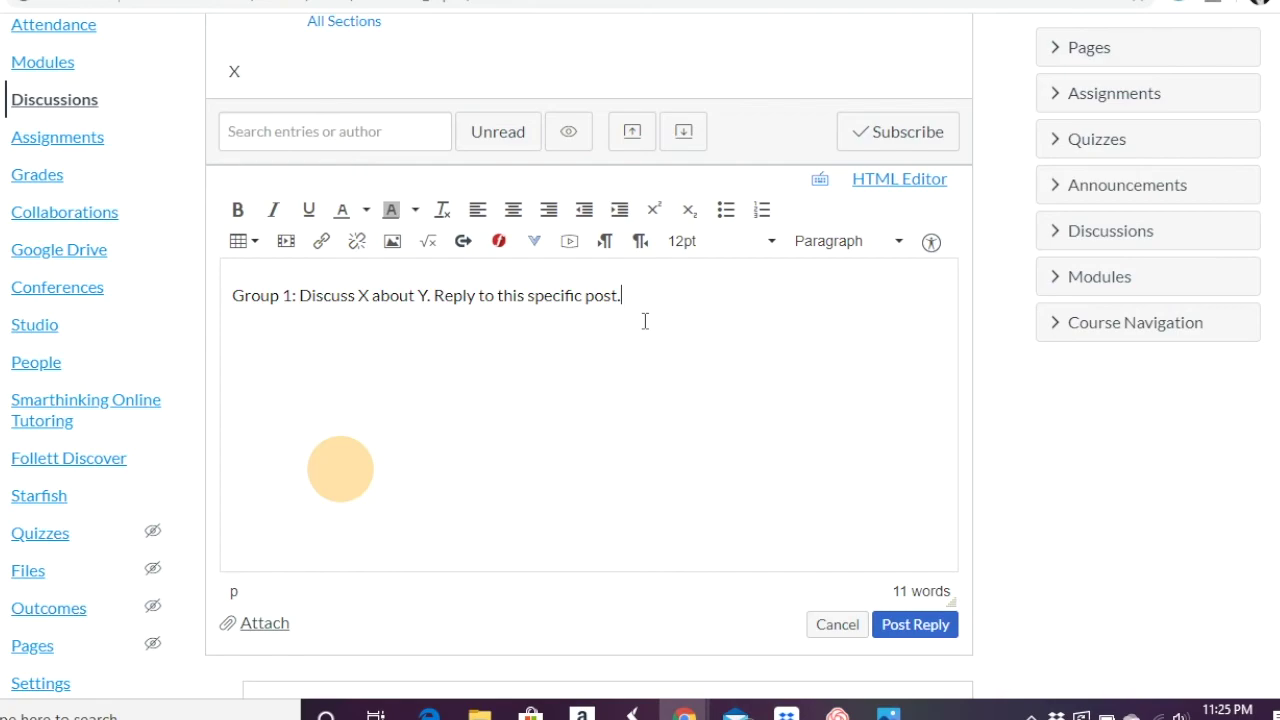
click(935, 630)
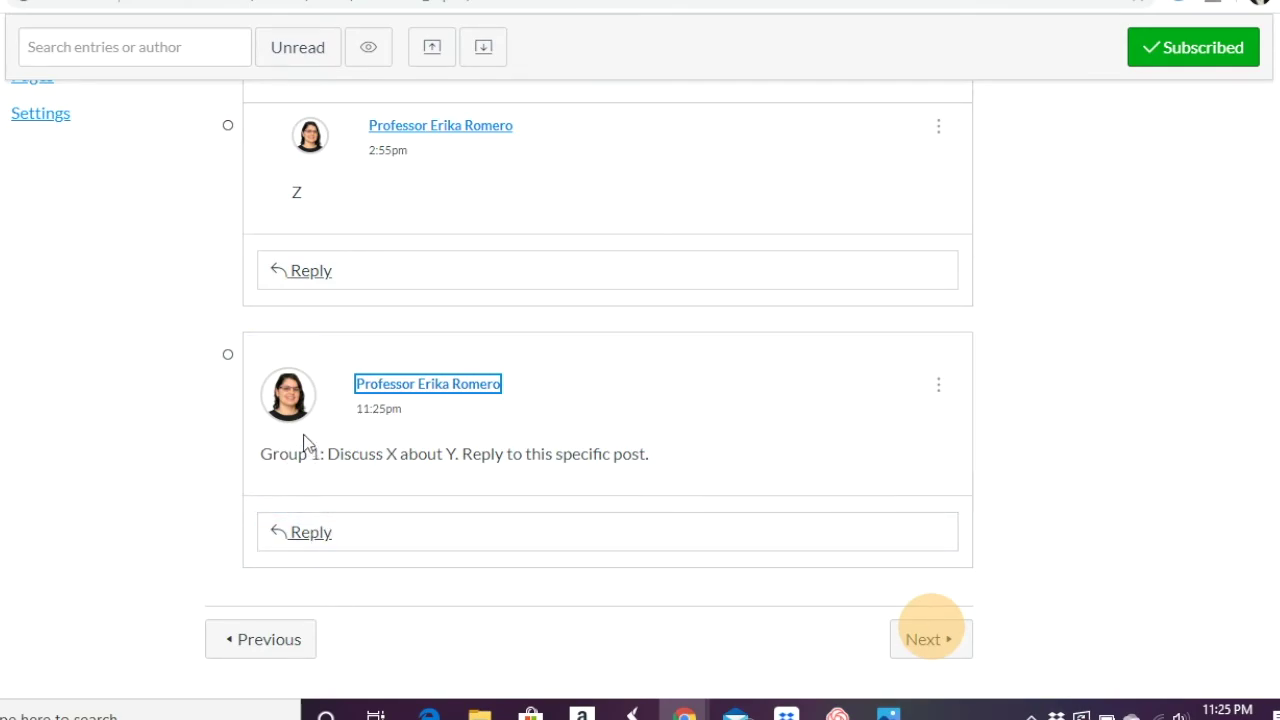
scroll(319, 432, up, 5)
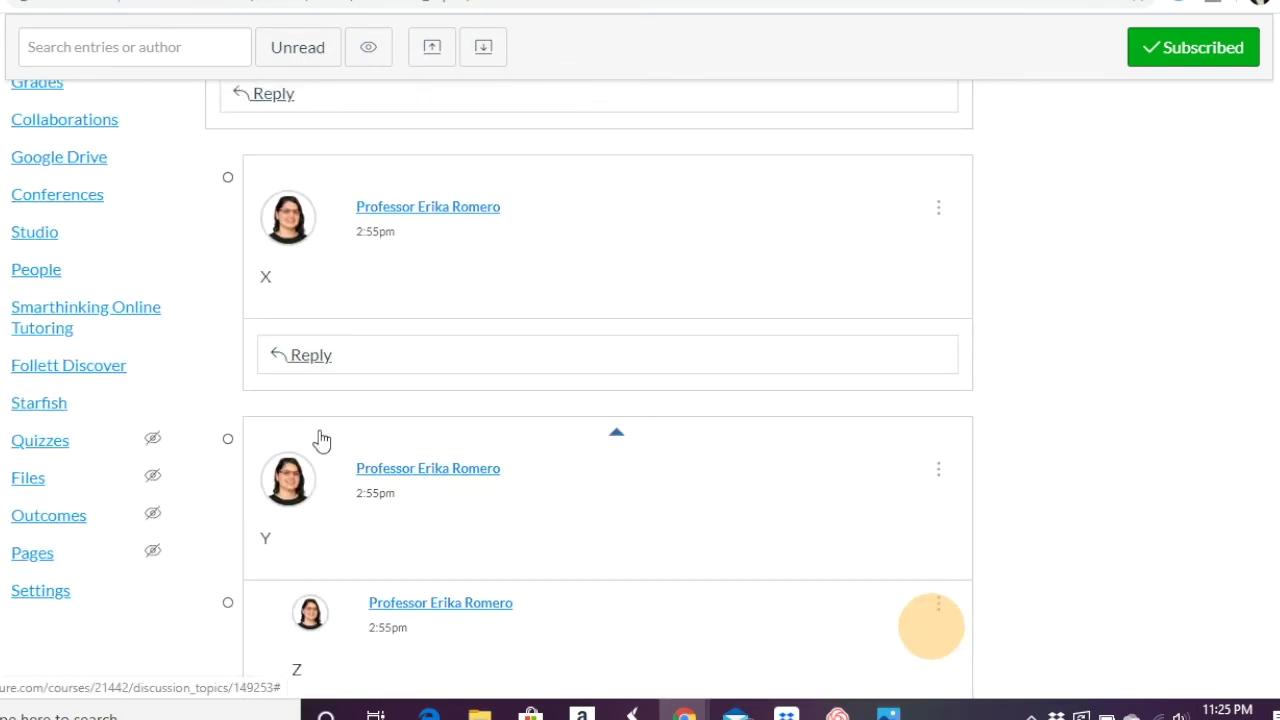
scroll(320, 436, up, 3)
scroll(319, 440, down, 10)
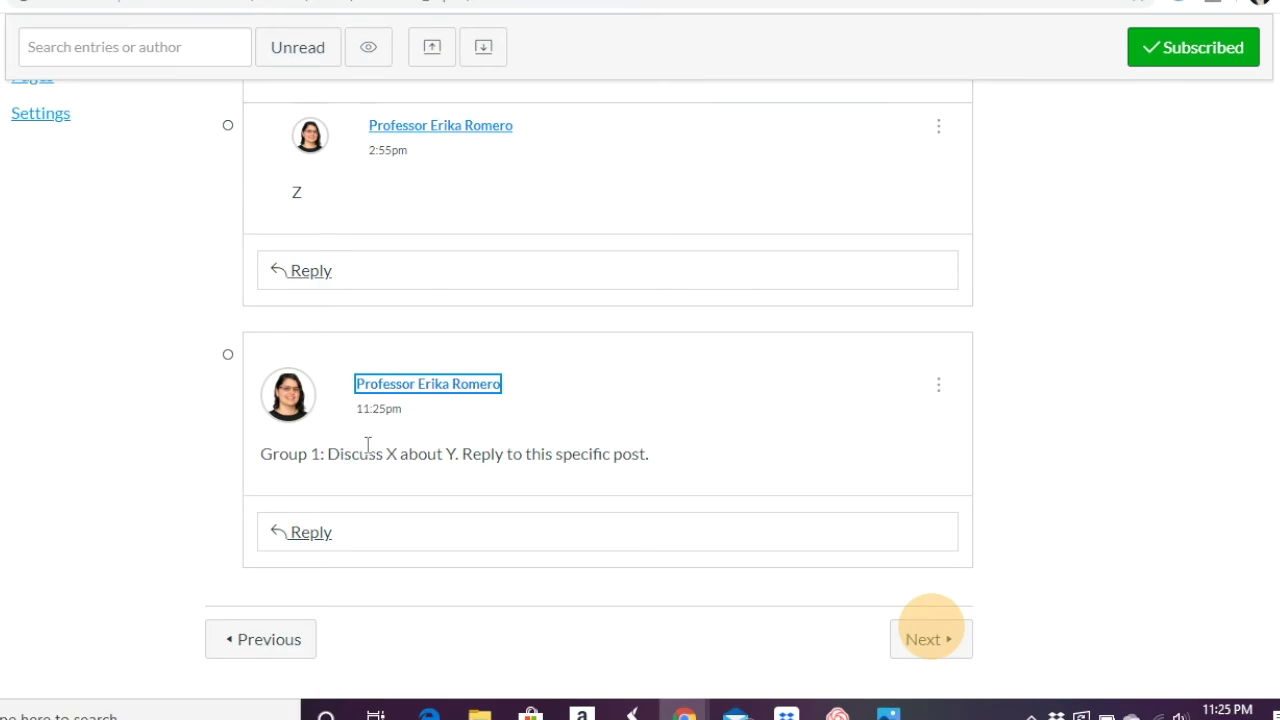
scroll(367, 445, up, 3)
scroll(370, 453, up, 3)
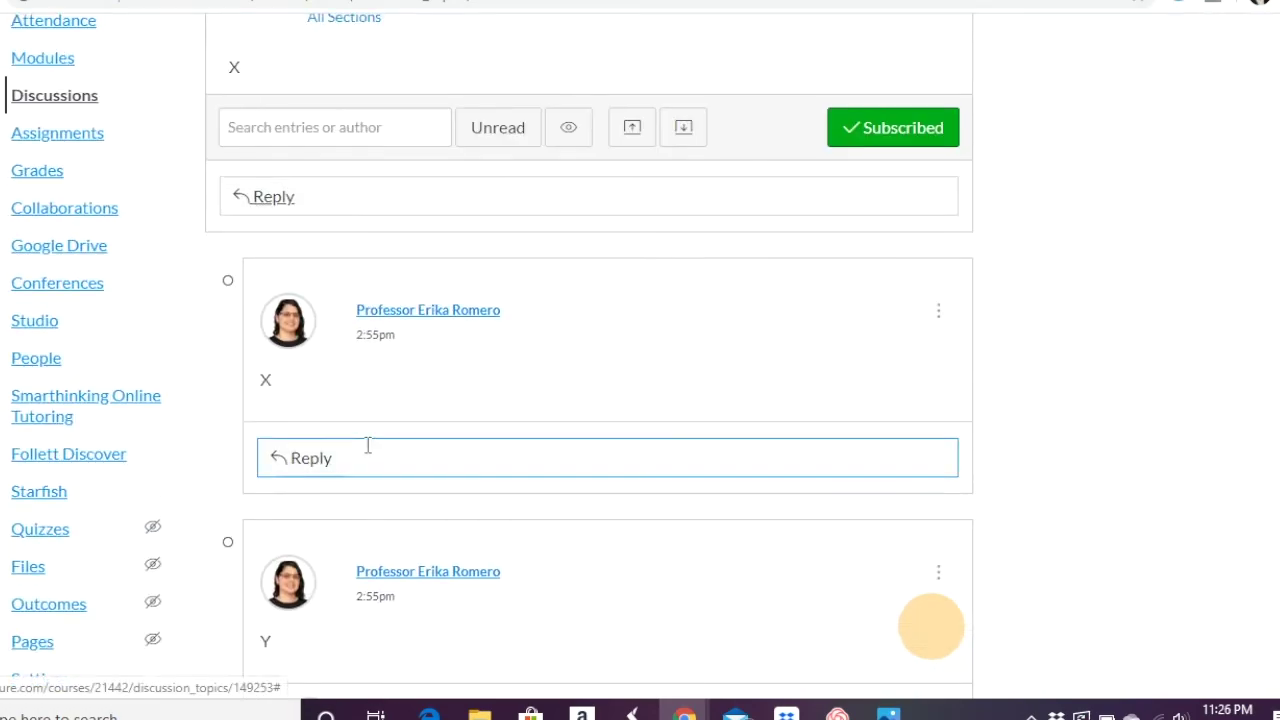
scroll(368, 445, up, 3)
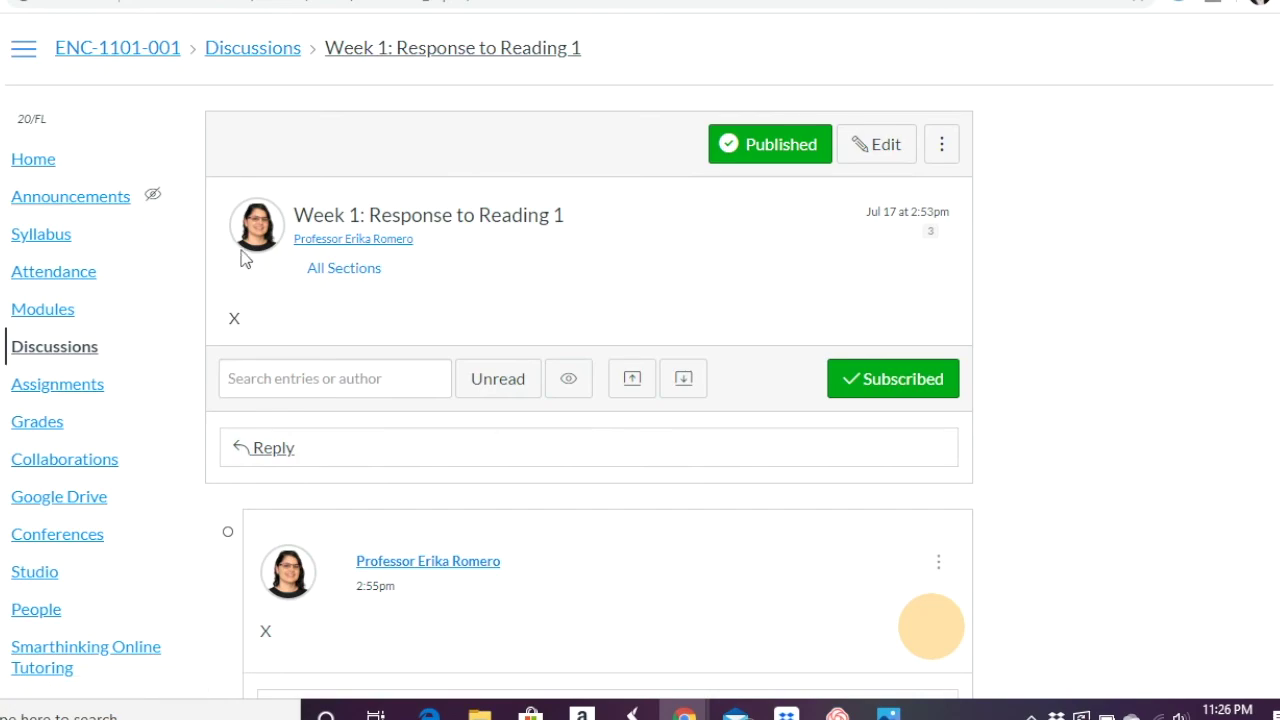
scroll(584, 290, down, 4)
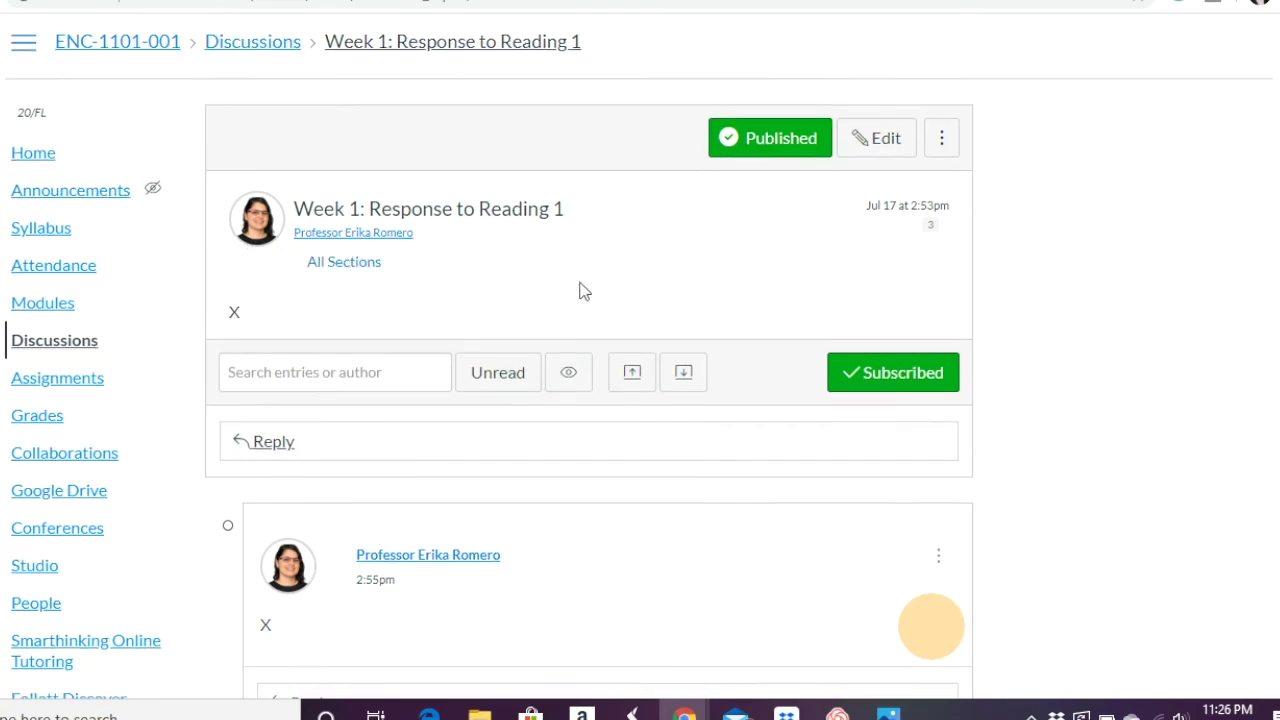
scroll(584, 290, down, 2)
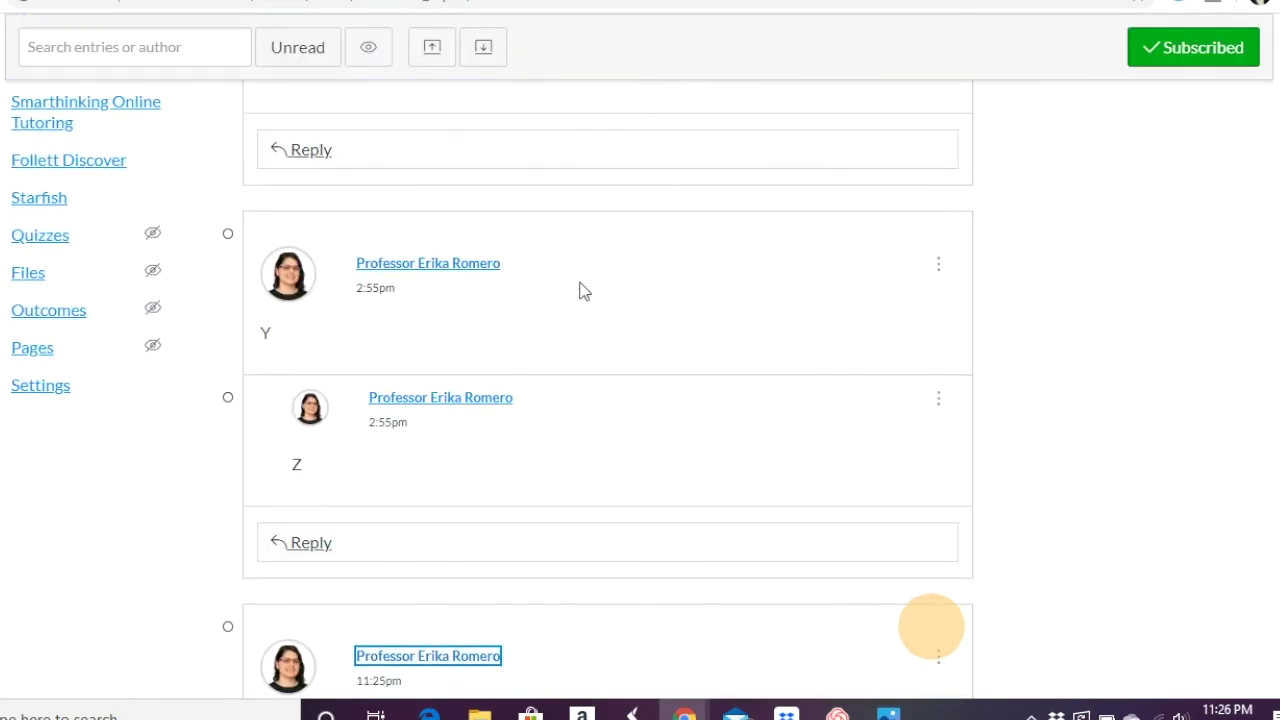
scroll(584, 290, up, 6)
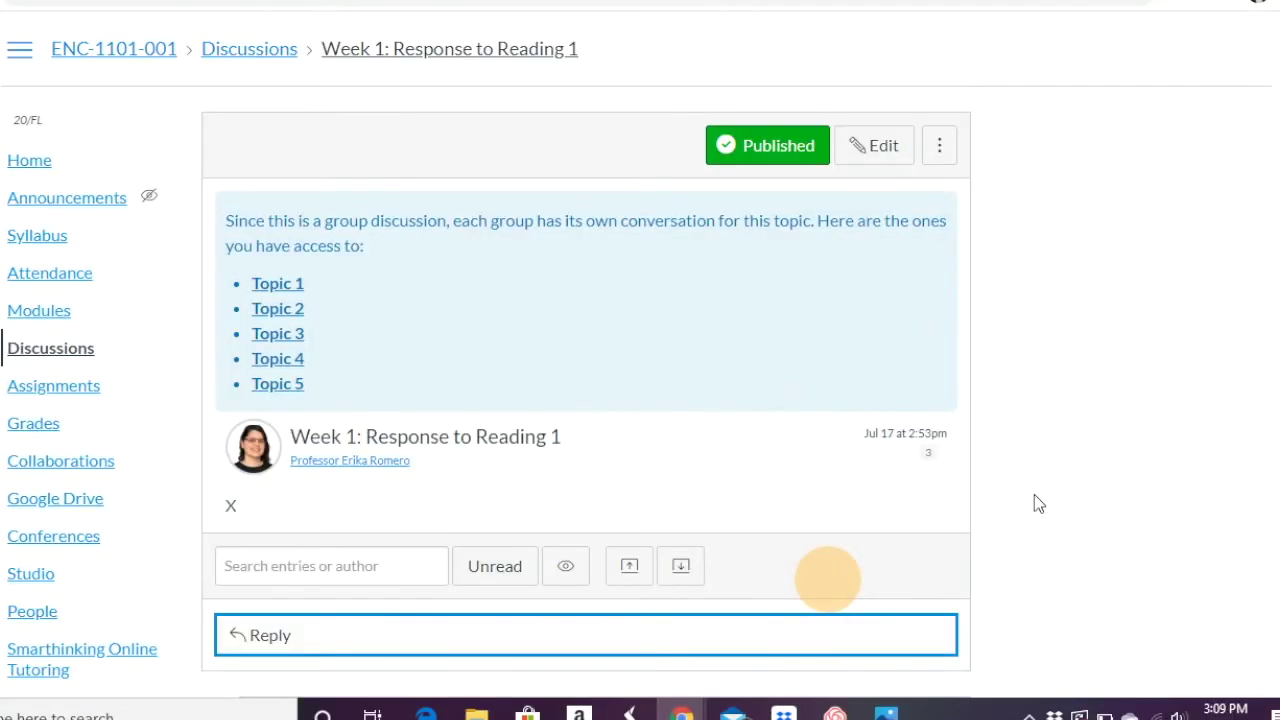
Open an empty reply editor on the Week 1: Response to Reading 1 discussion page.
scroll(1034, 494, down, 2)
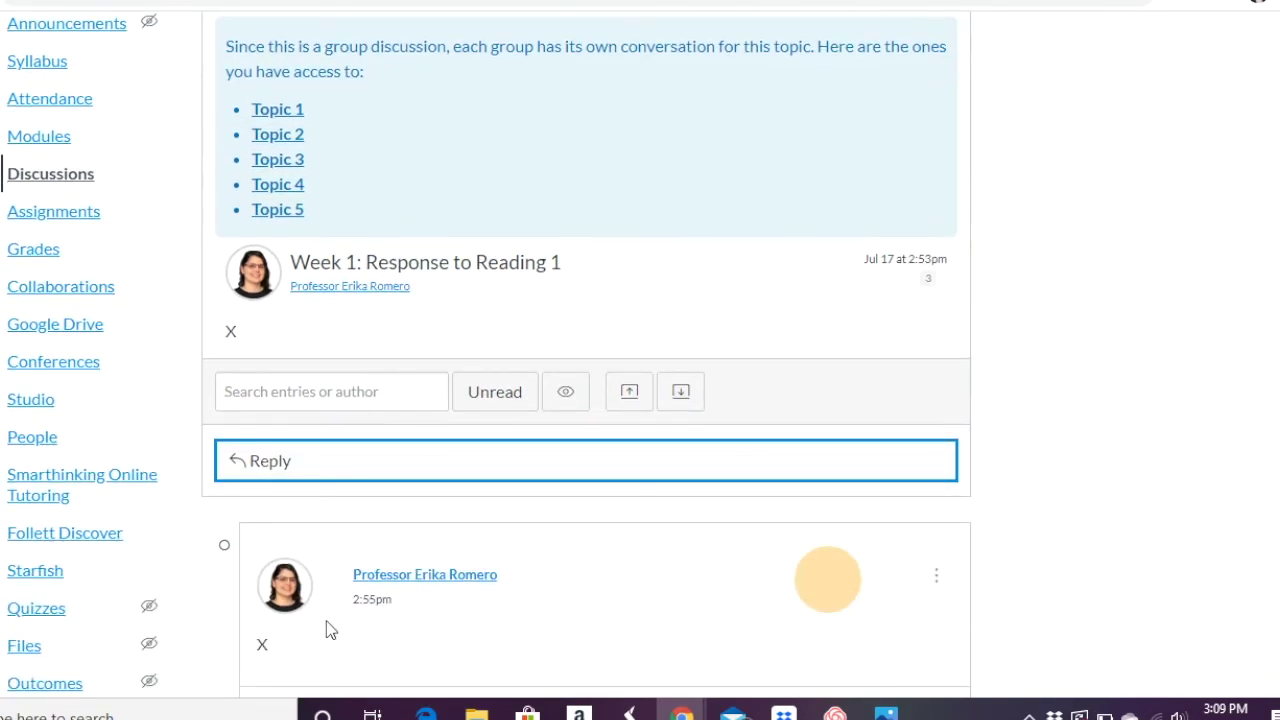
click(254, 460)
scroll(560, 530, down, 3)
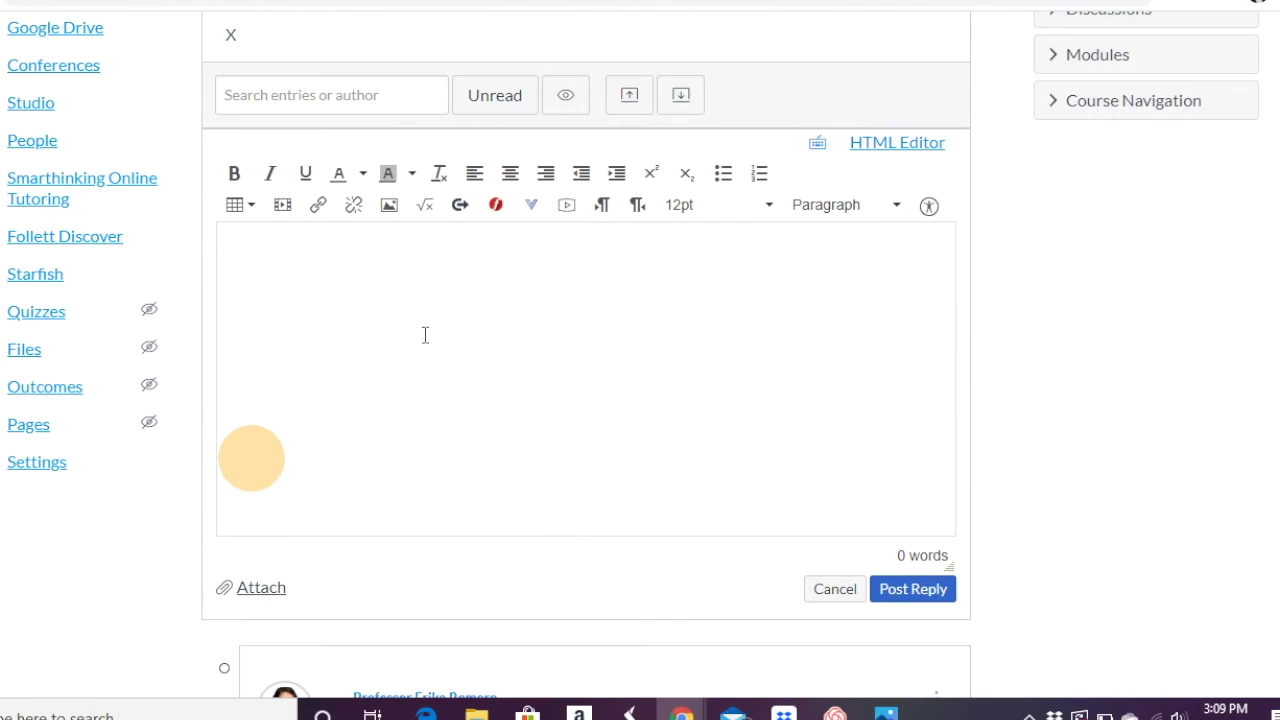
click(425, 335)
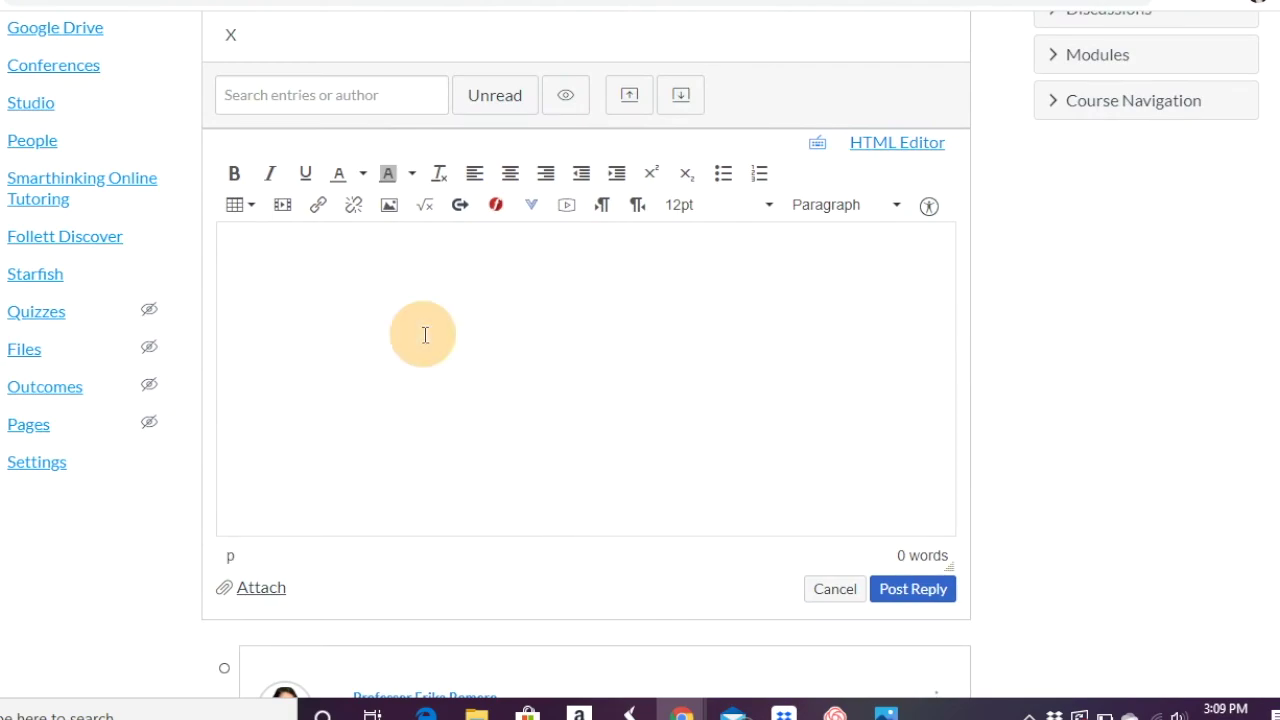